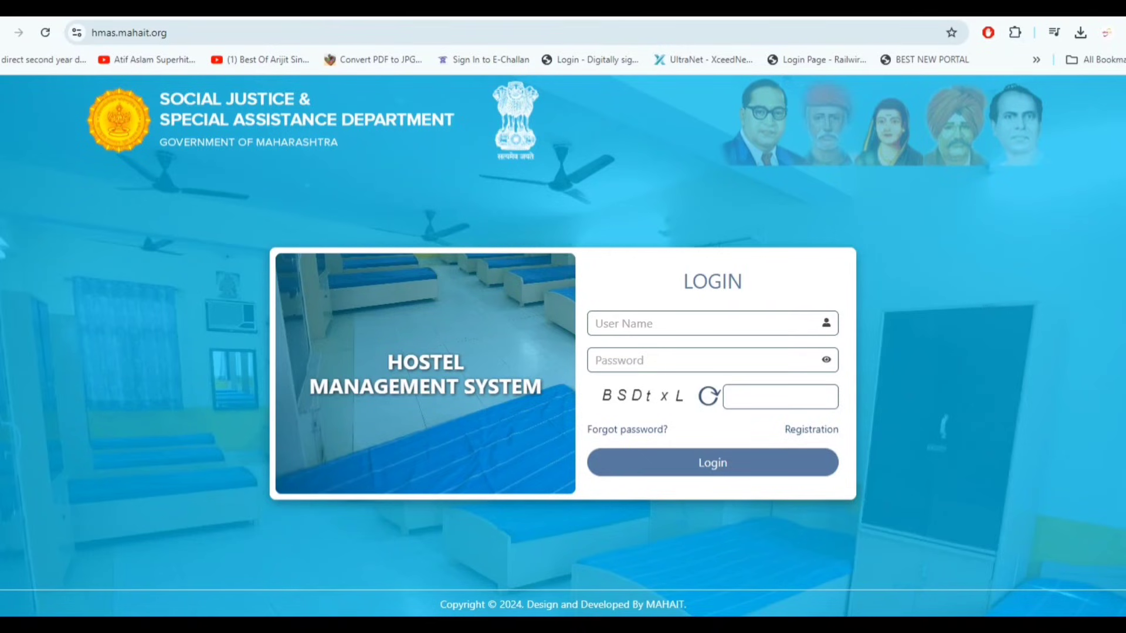
Follow the Registration link on the HMAS login page to reach the sign-up form
left_click(815, 431)
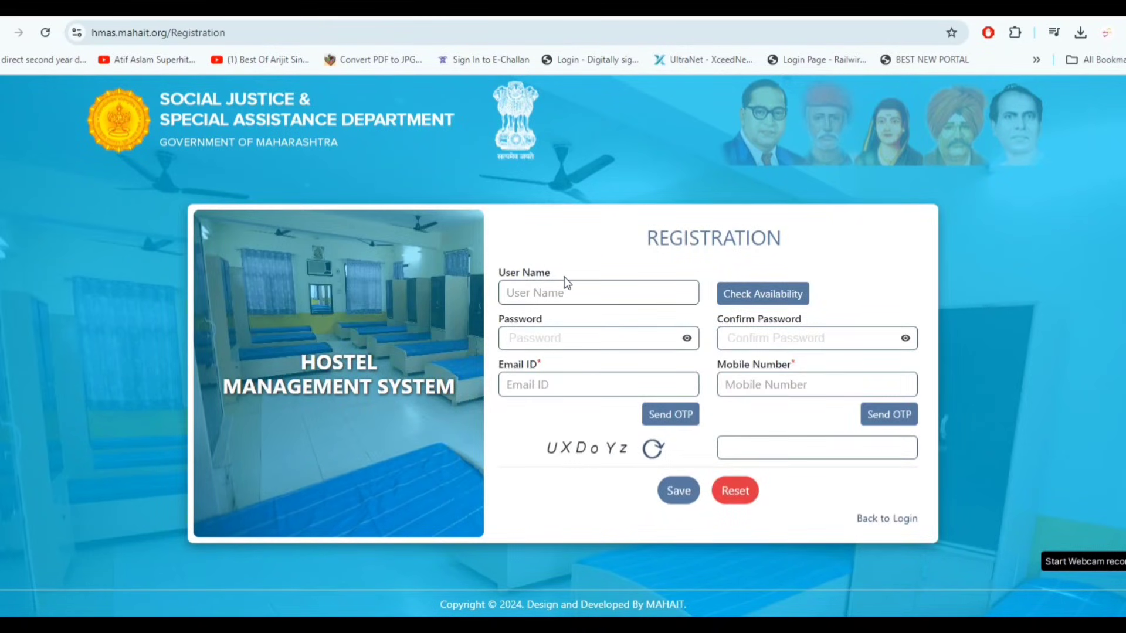
Enter a user name and confirm it is available, then replace it with the final user name
left_click(588, 290)
type("3233665")
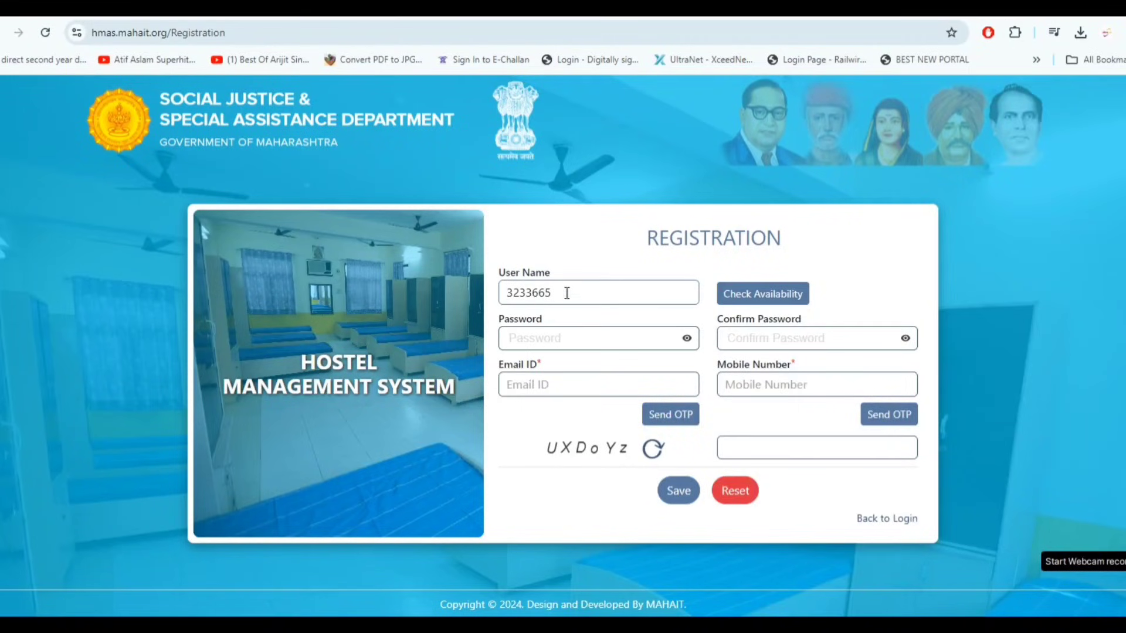
left_click_drag(566, 292, 410, 285)
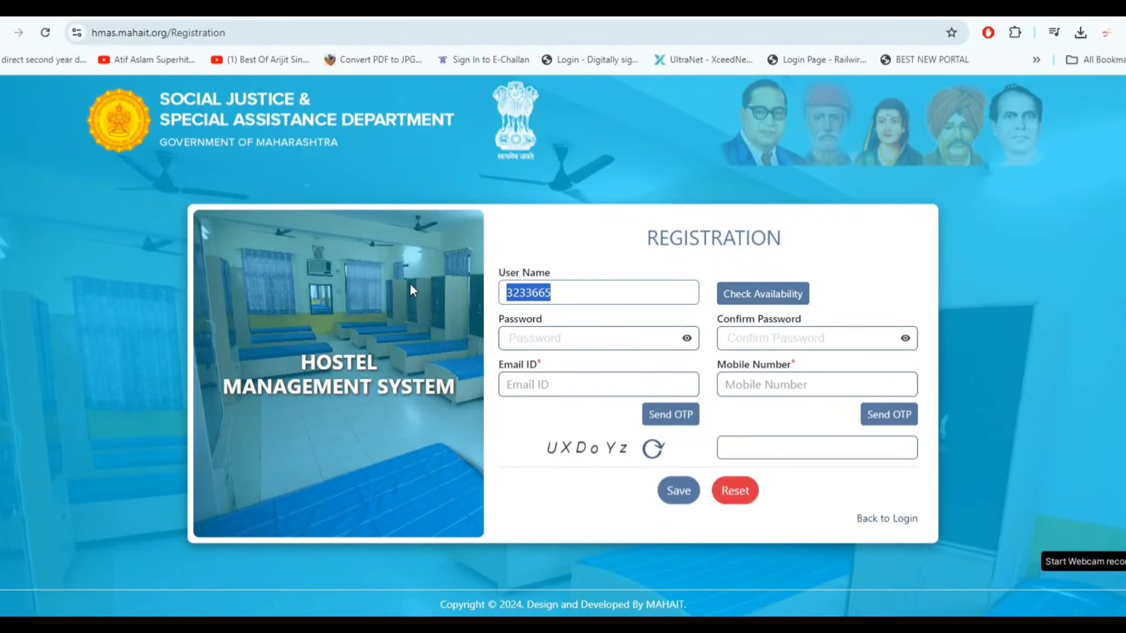
type("0123456")
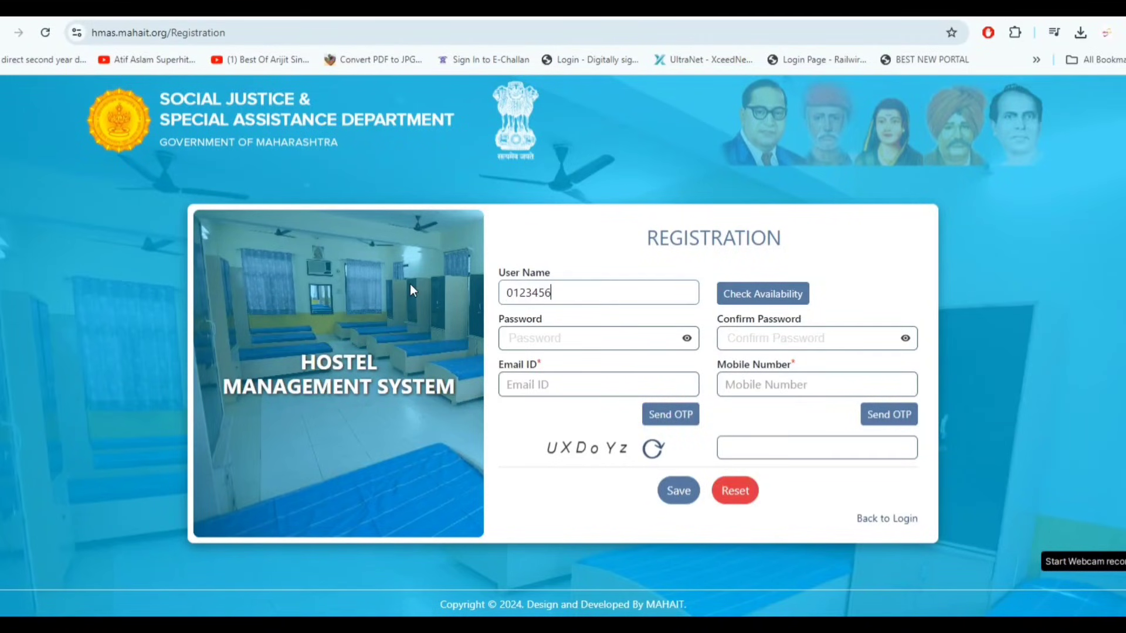
left_click(755, 296)
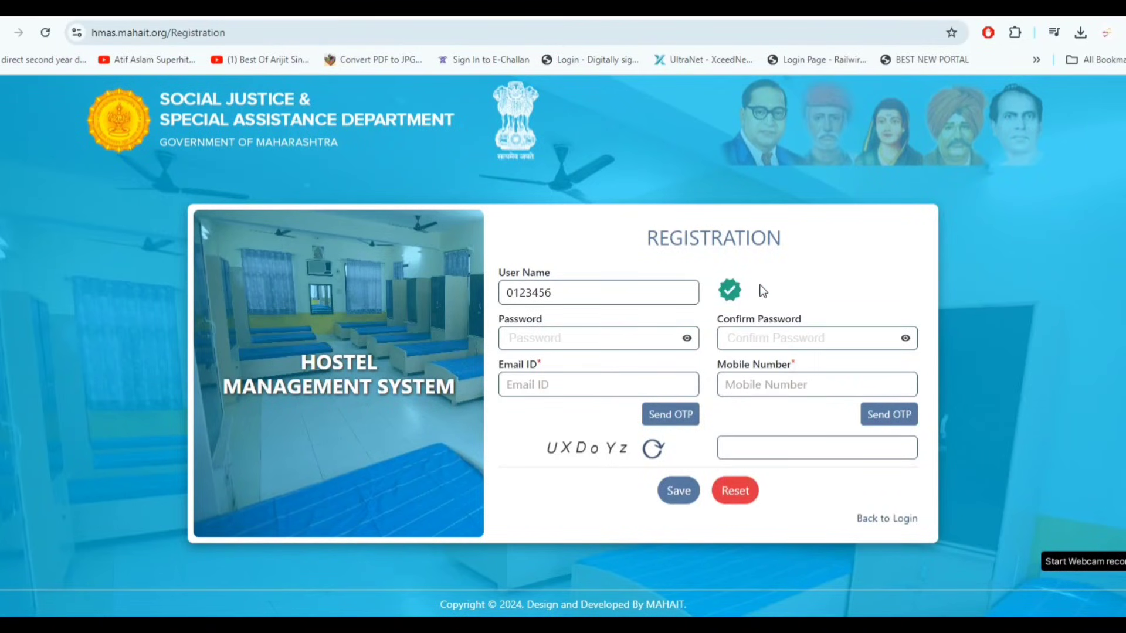
left_click(572, 293)
key("BackSpace")
key("BackSpace")
key("BackSpace")
key("BackSpace")
key("BackSpace")
key("BackSpace")
key("BackSpace")
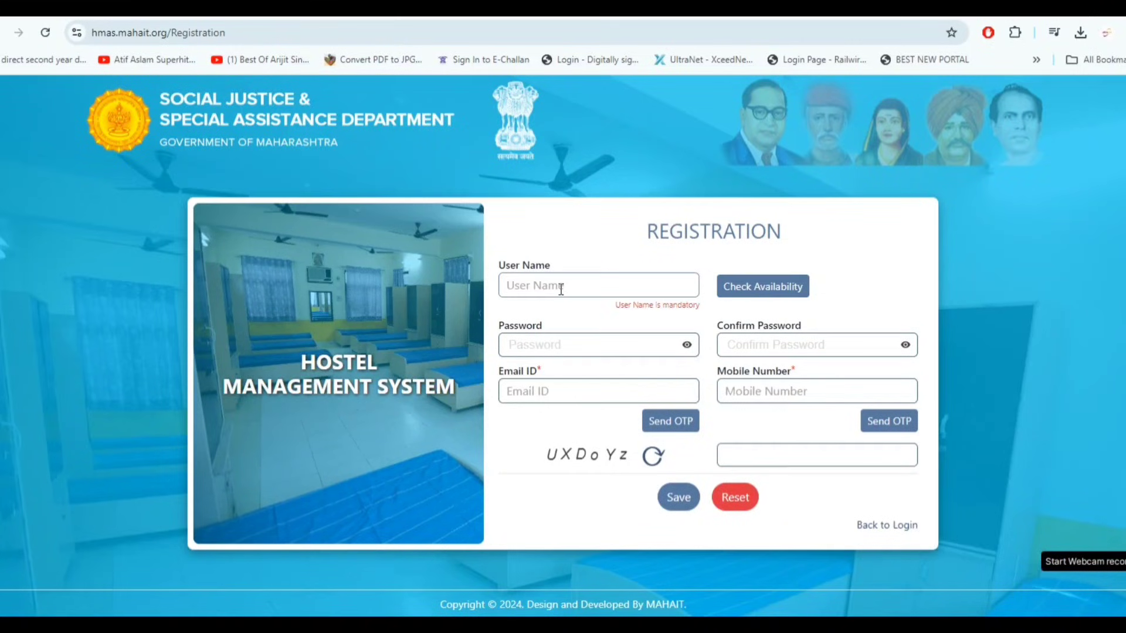
type("888888")
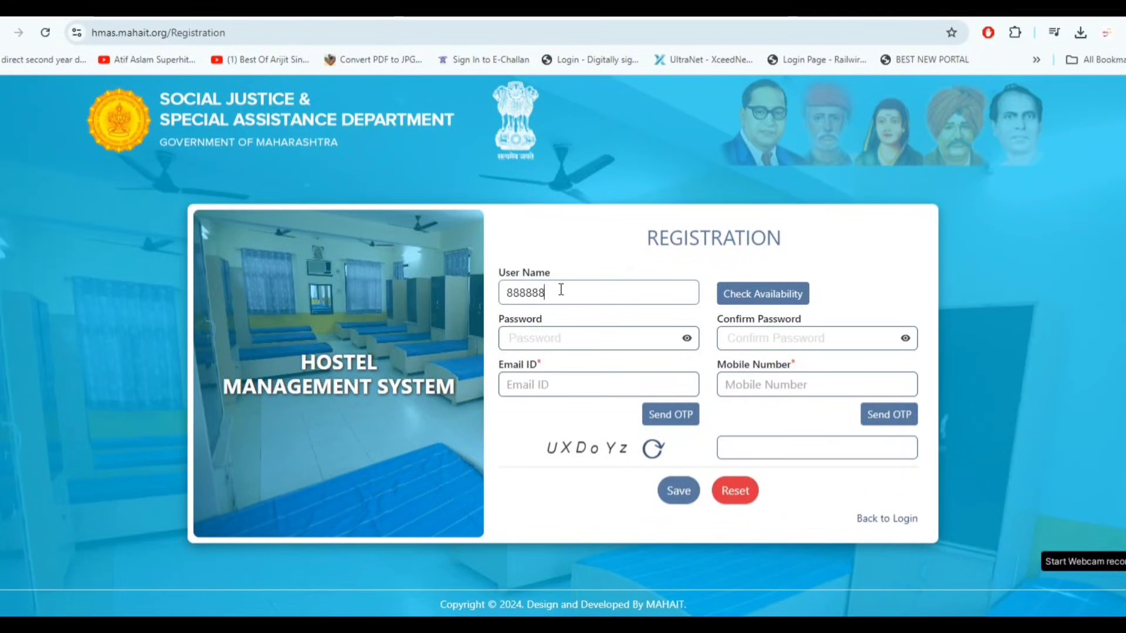
type("8888")
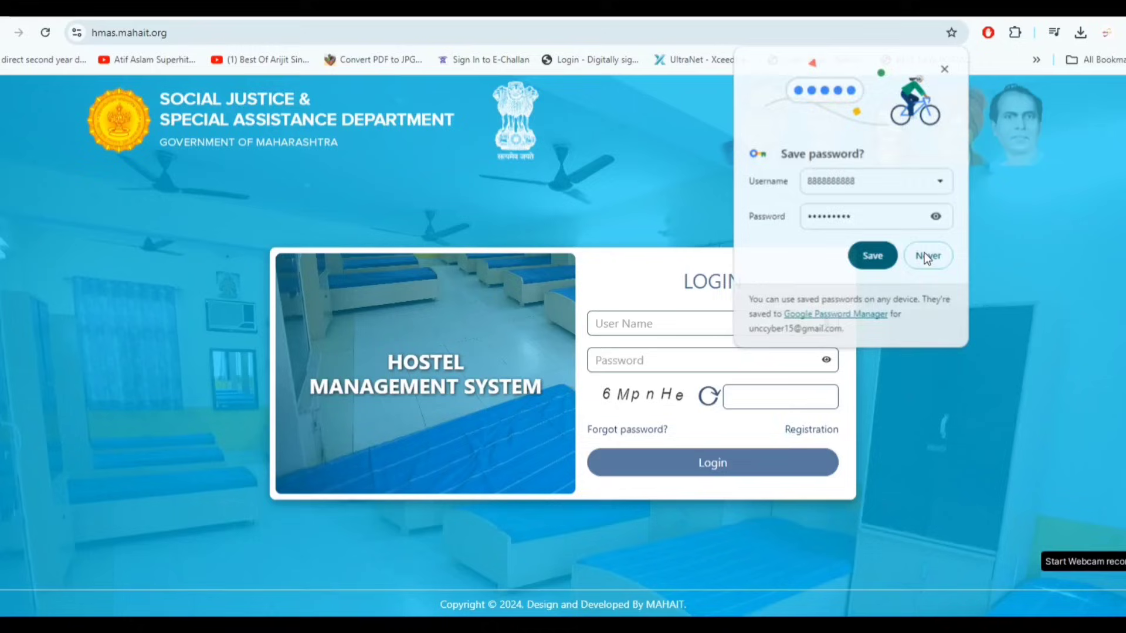
Save the registration and log in with the new user name, password and captcha
left_click(925, 253)
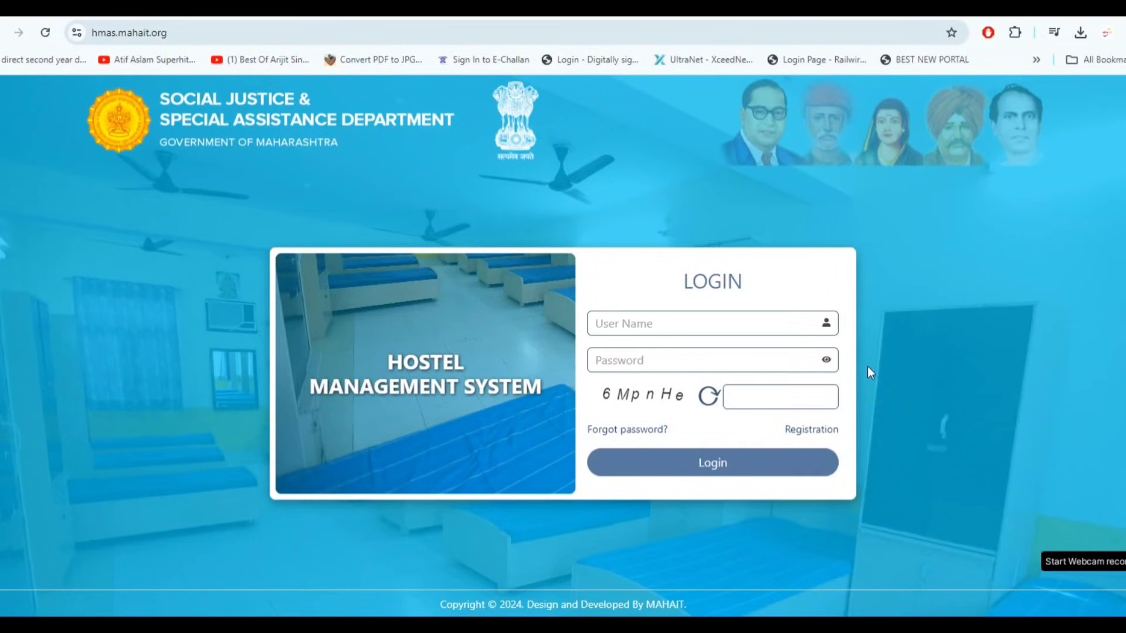
left_click(692, 326)
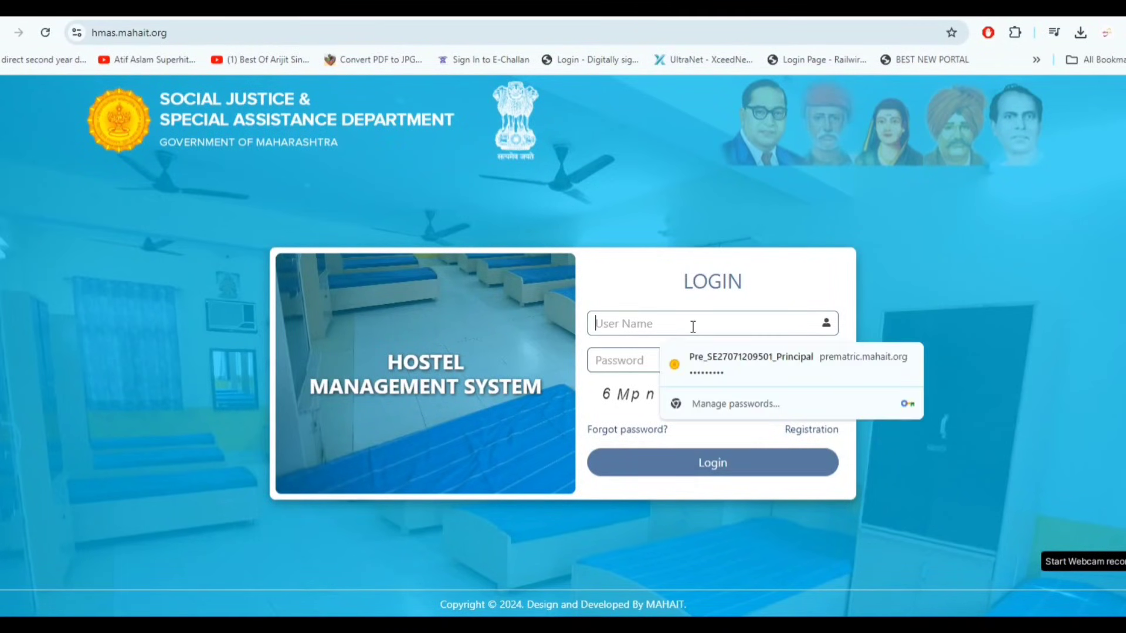
type("8888888888")
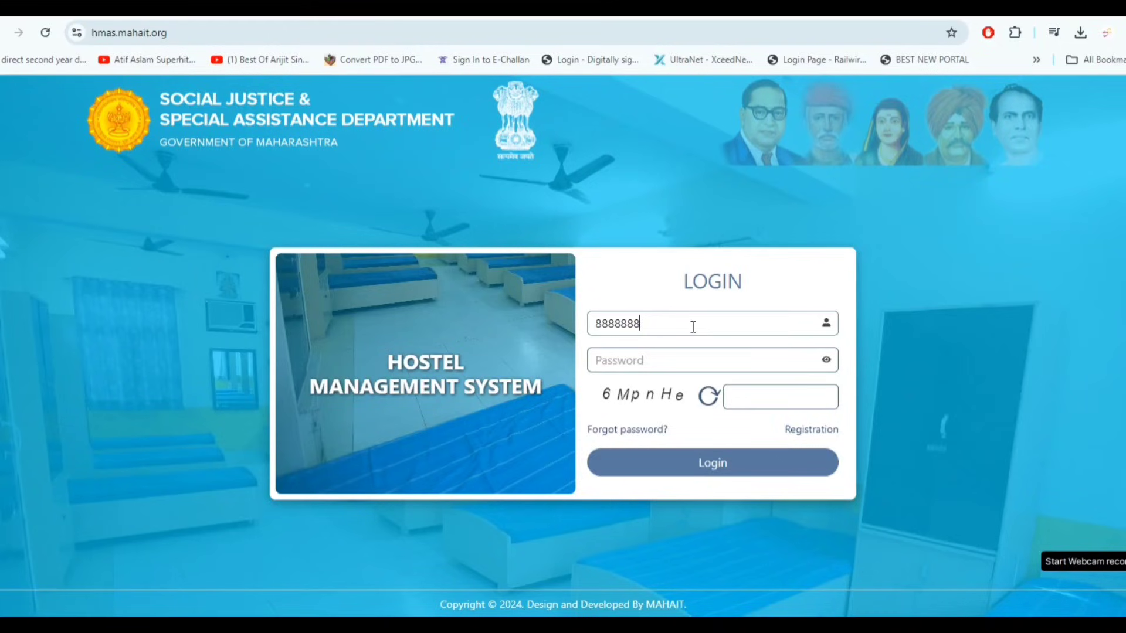
key("Tab")
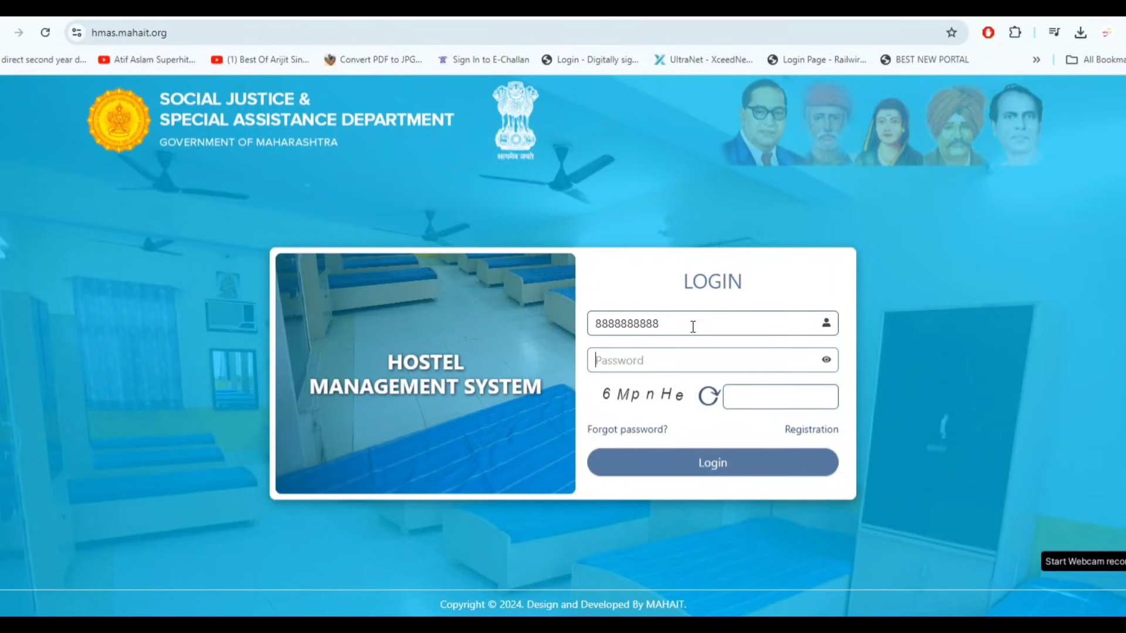
type("•••••••")
key("Tab")
type("6M")
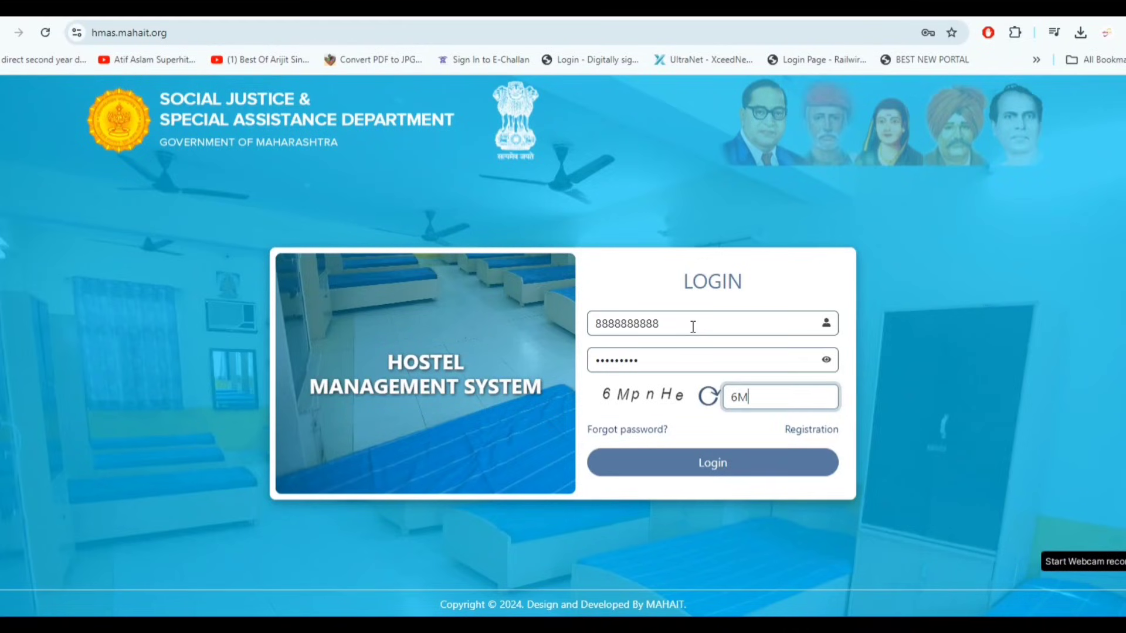
type("pNHe")
left_click(724, 465)
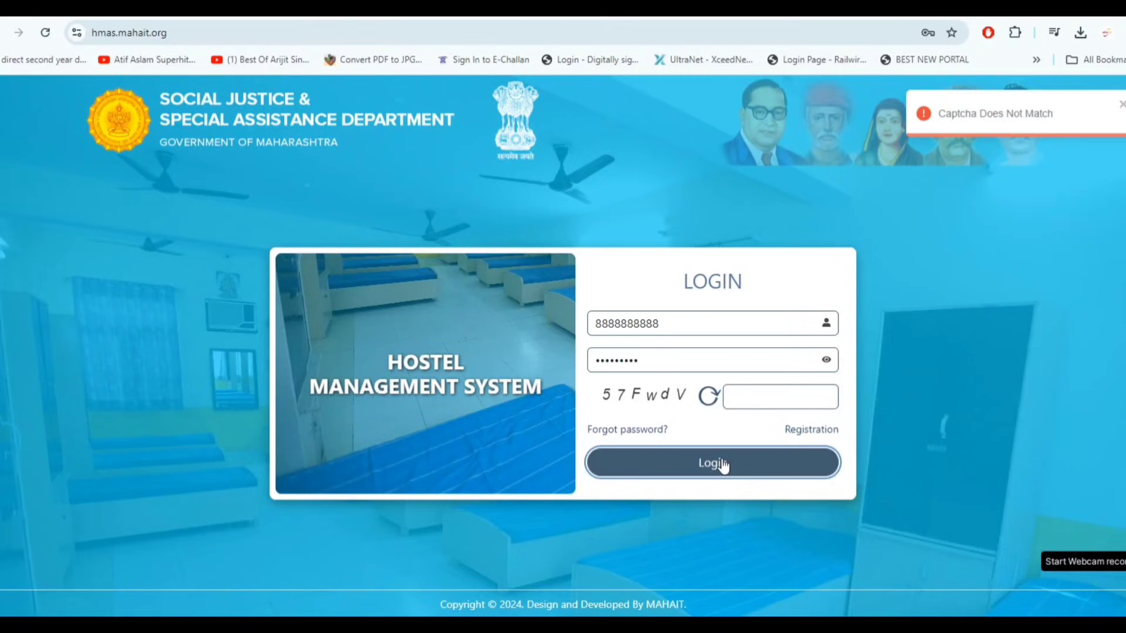
Enter the refreshed captcha after the first was rejected and log in again
left_click(764, 403)
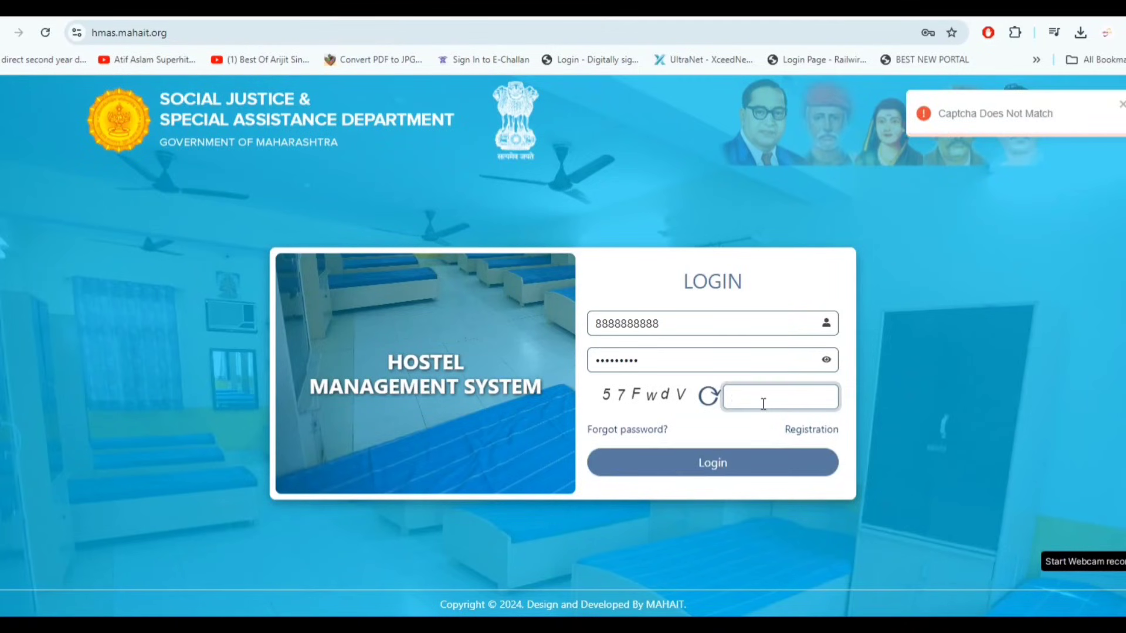
type("57Fw")
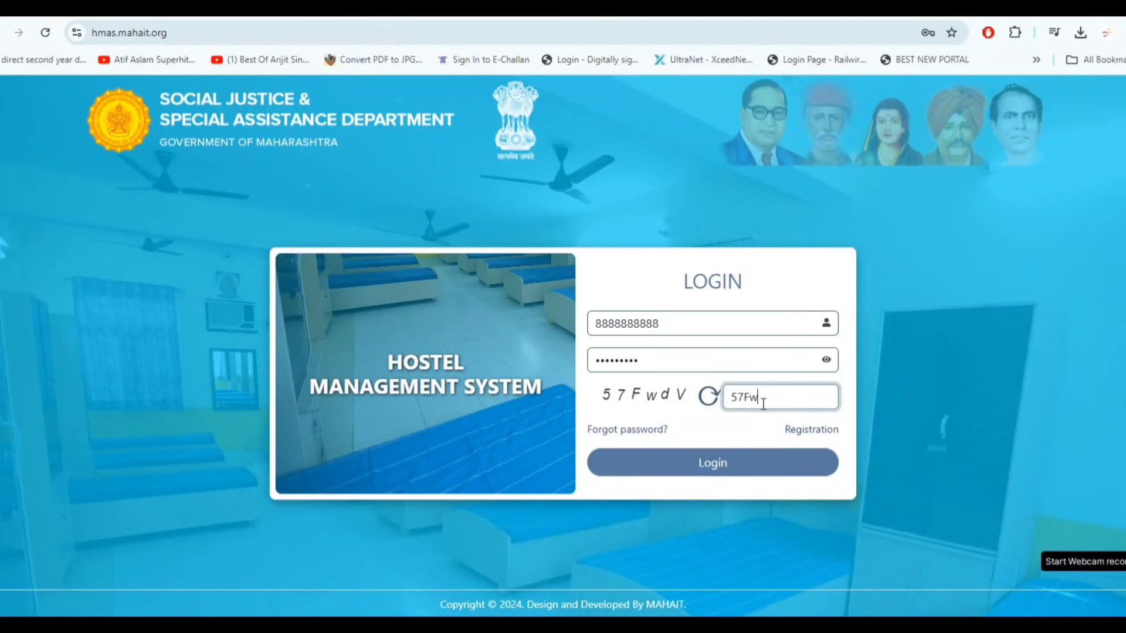
type("dV")
left_click(721, 472)
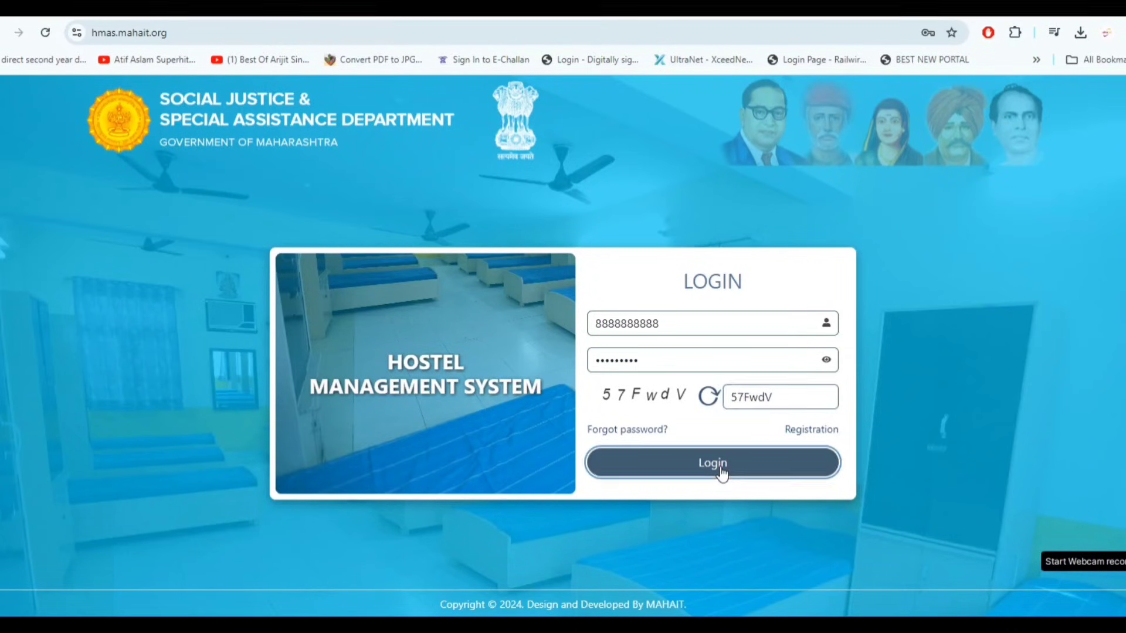
Decline saving the password, enter the Aadhaar number and request an OTP
left_click(937, 246)
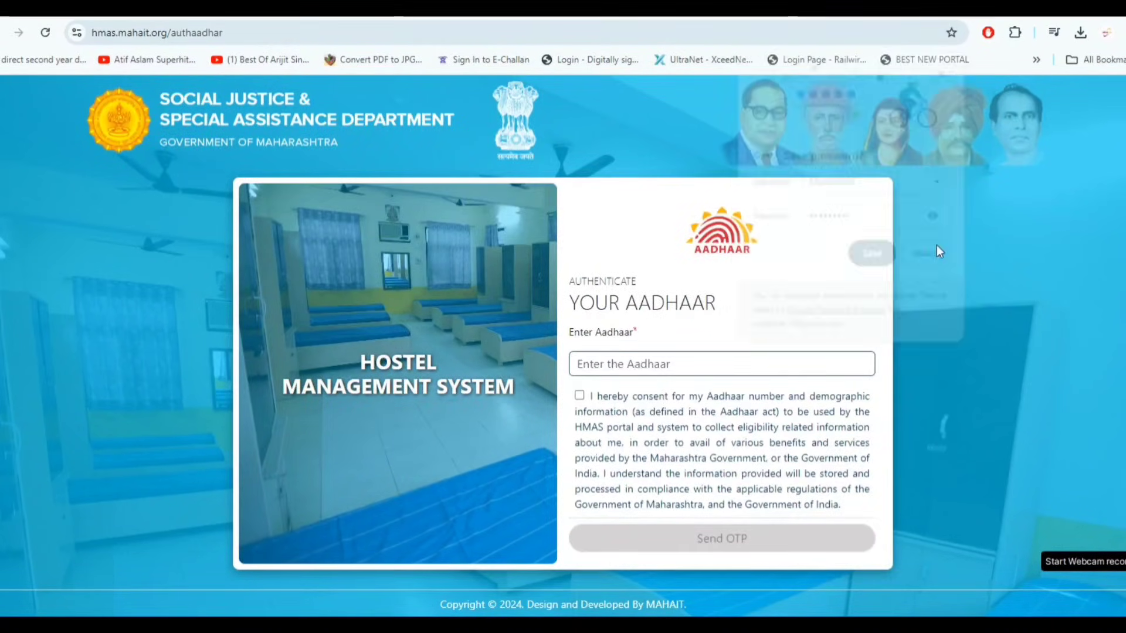
left_click(590, 367)
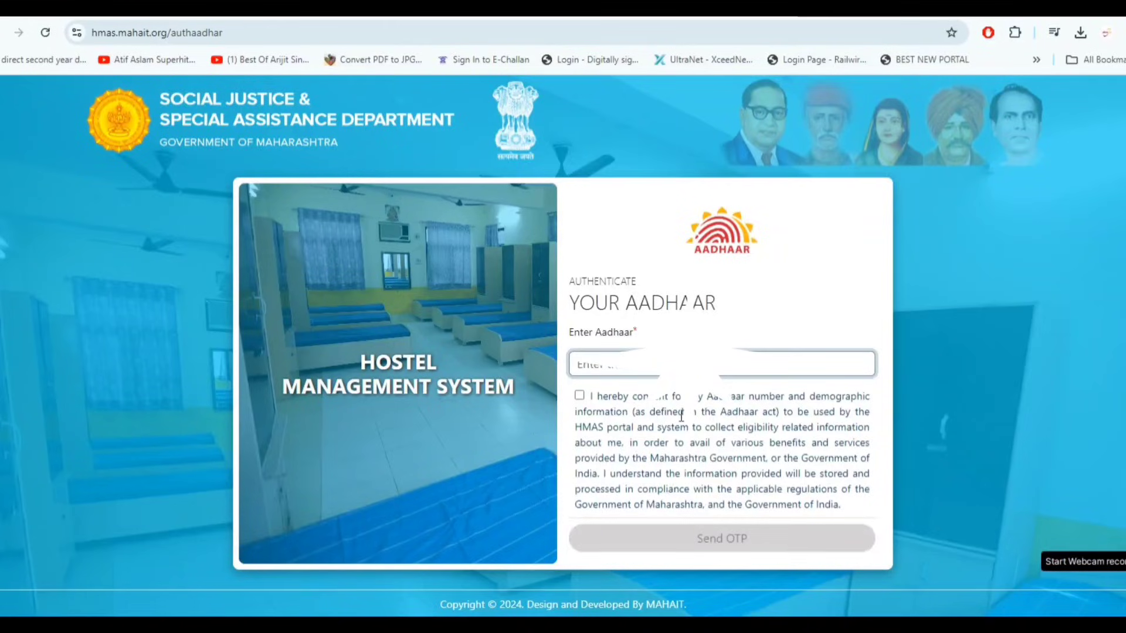
left_click(580, 396)
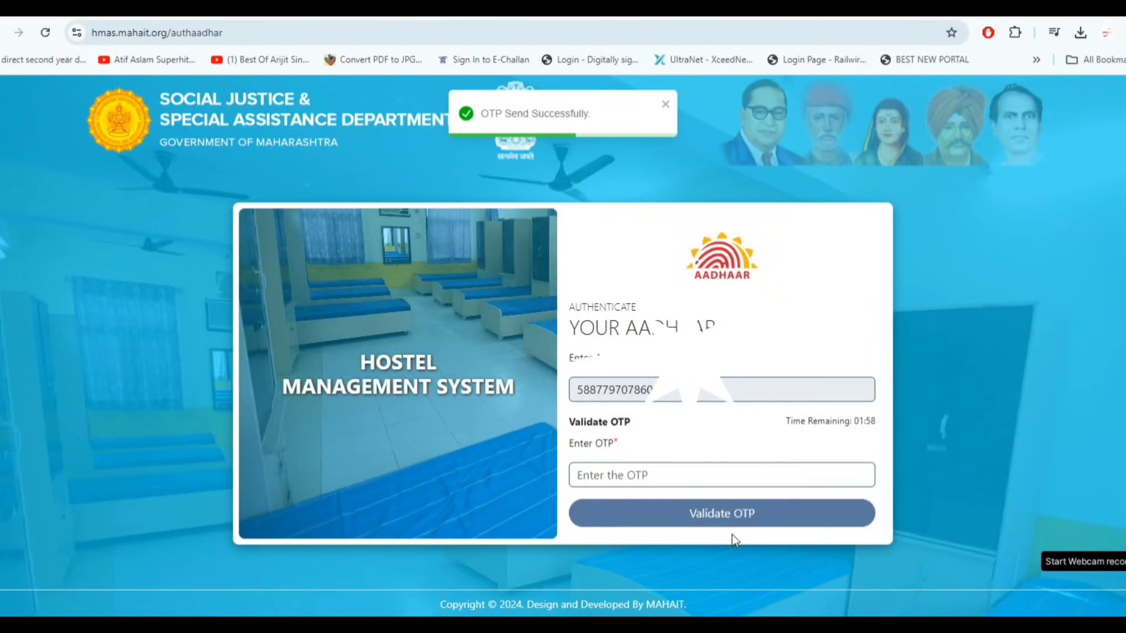
Enter the received OTP and validate it
left_click(668, 473)
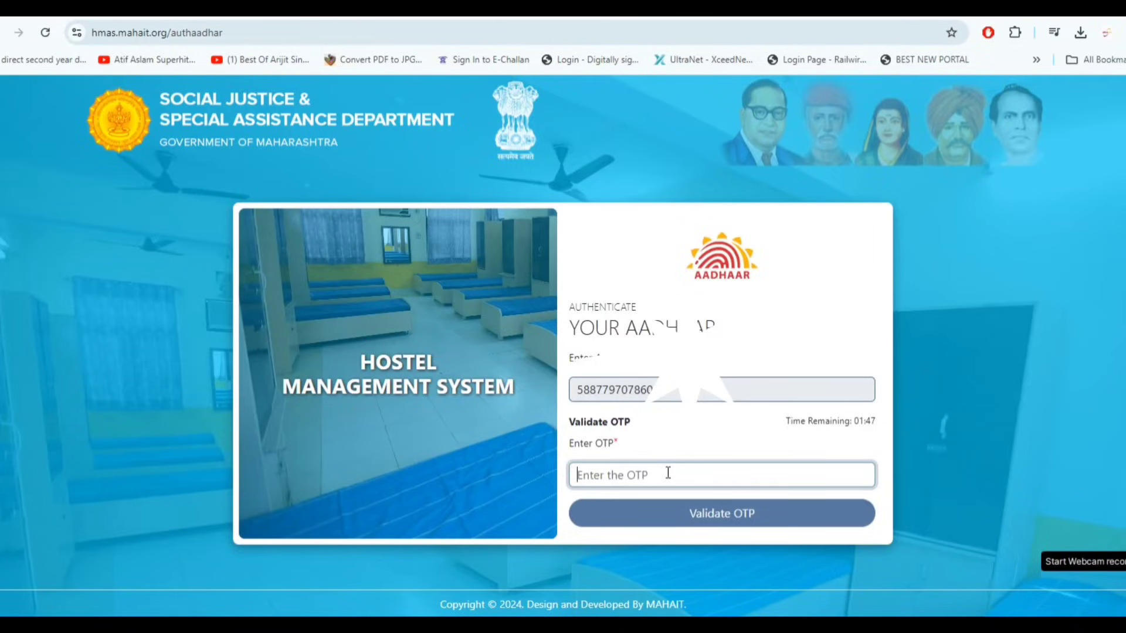
key("BackSpace")
left_click(711, 504)
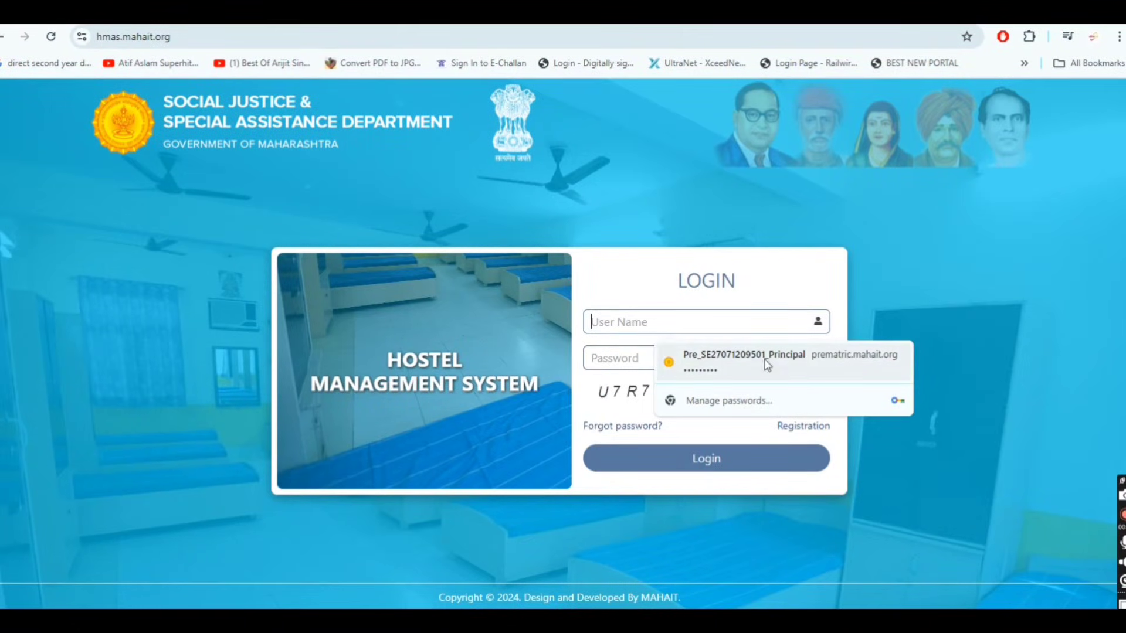
Close the saved-login suggestions and enter the captcha to log back in
left_click(1043, 376)
left_click(736, 391)
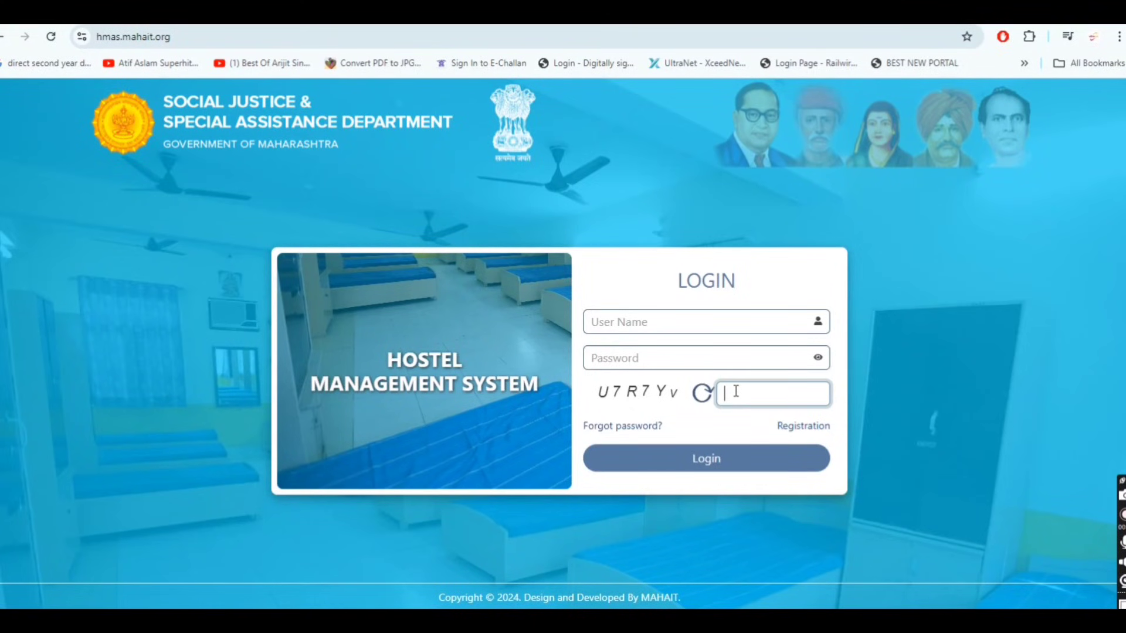
type("U7R7Y")
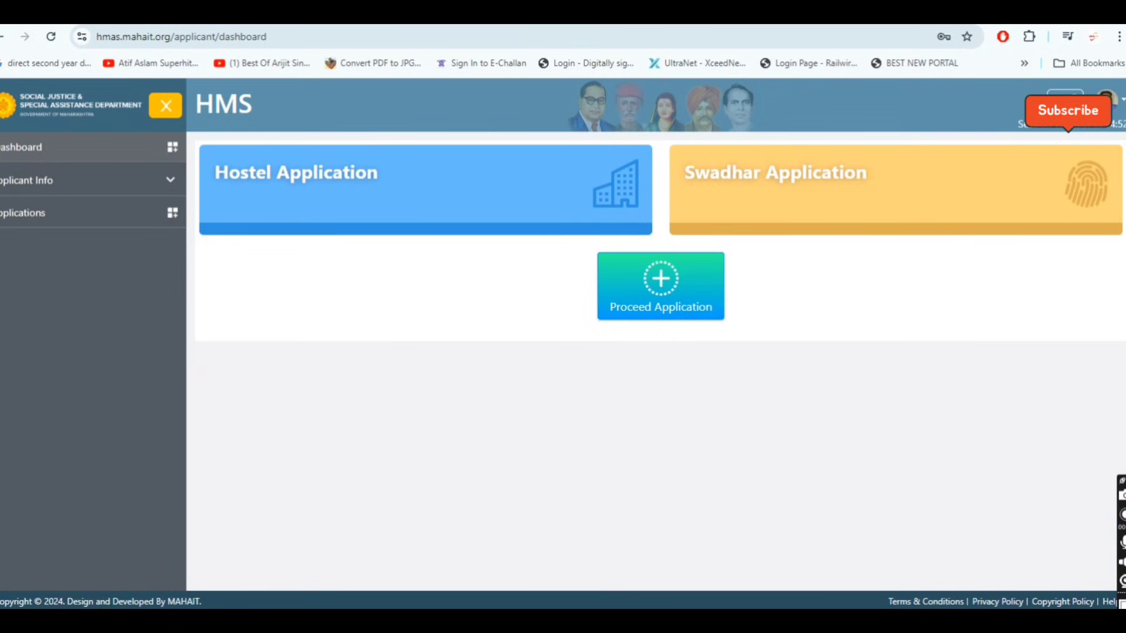
Start a new hostel application from the dashboard to reach the Personal Details form
key("ctrl+minus")
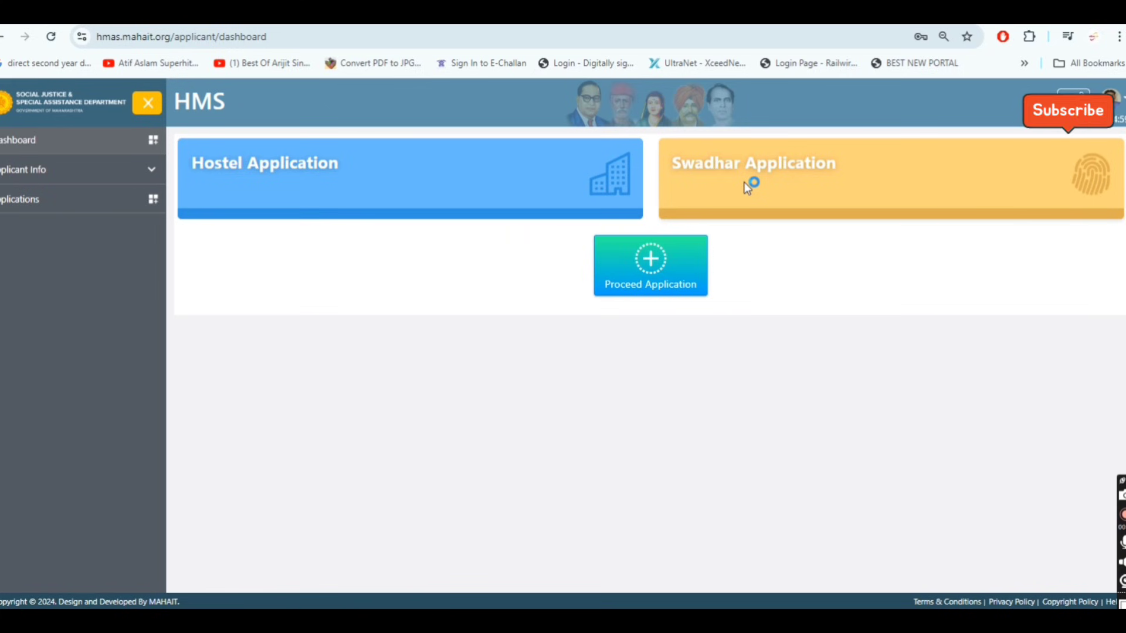
left_click(628, 292)
key("ctrl+plus")
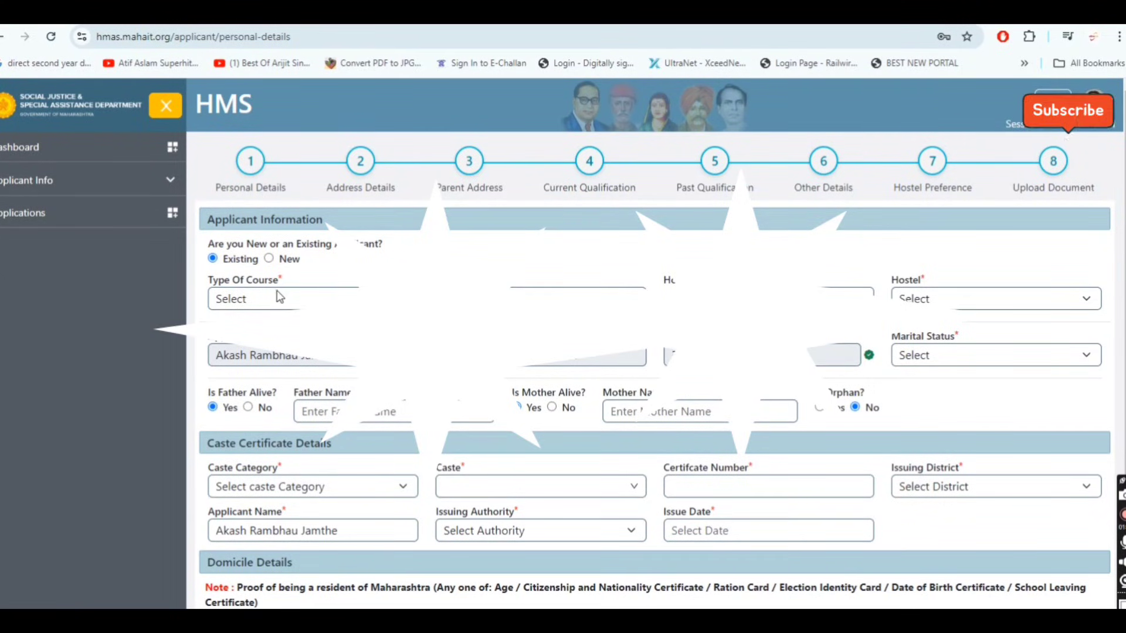
Set applicant type New, course type Professional Course and marital status Unmarried
left_click(269, 260)
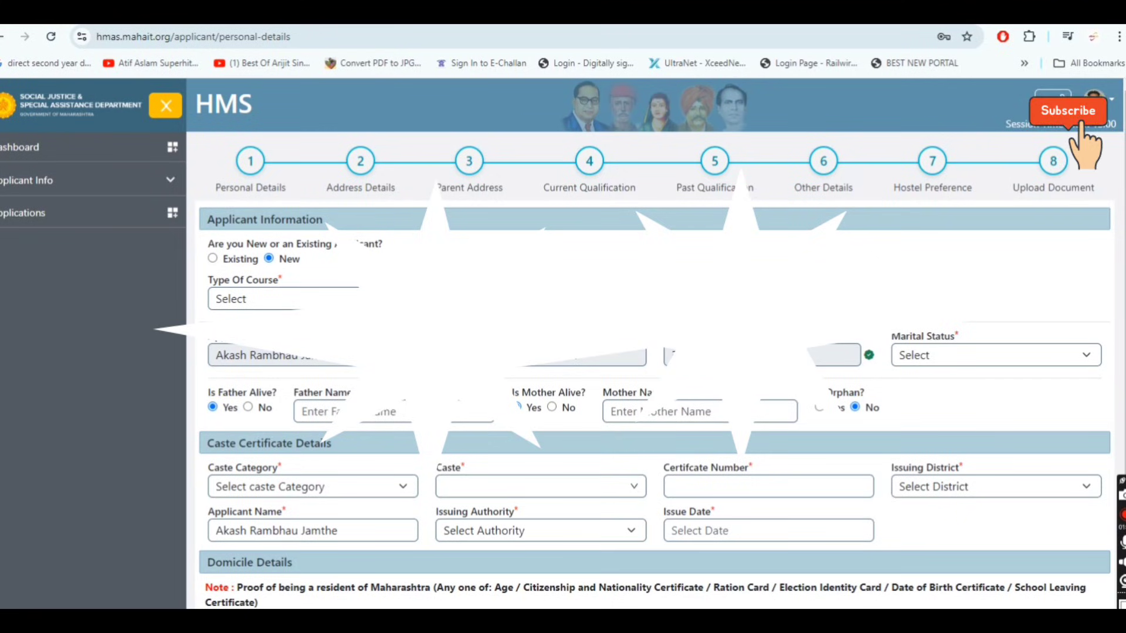
left_click(282, 299)
left_click(336, 352)
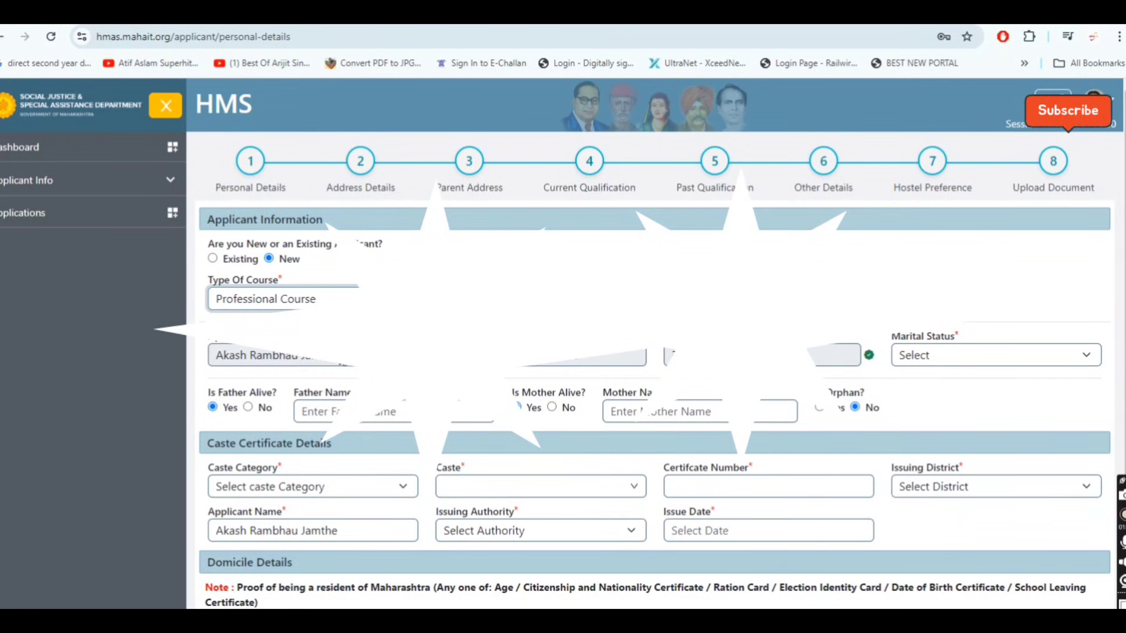
left_click(1009, 365)
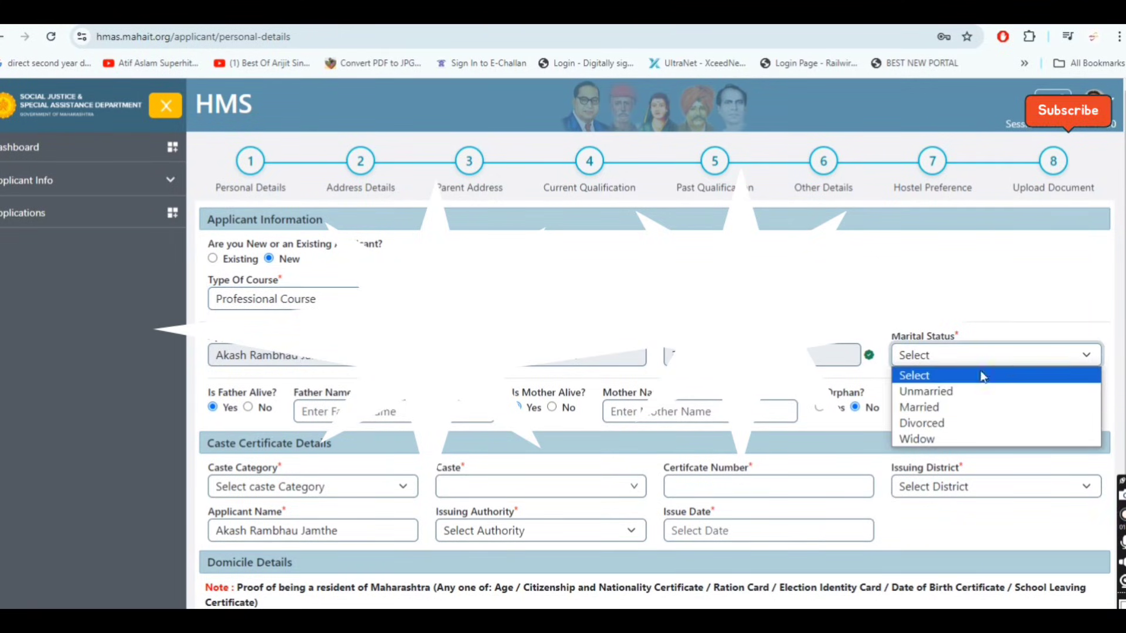
left_click(966, 400)
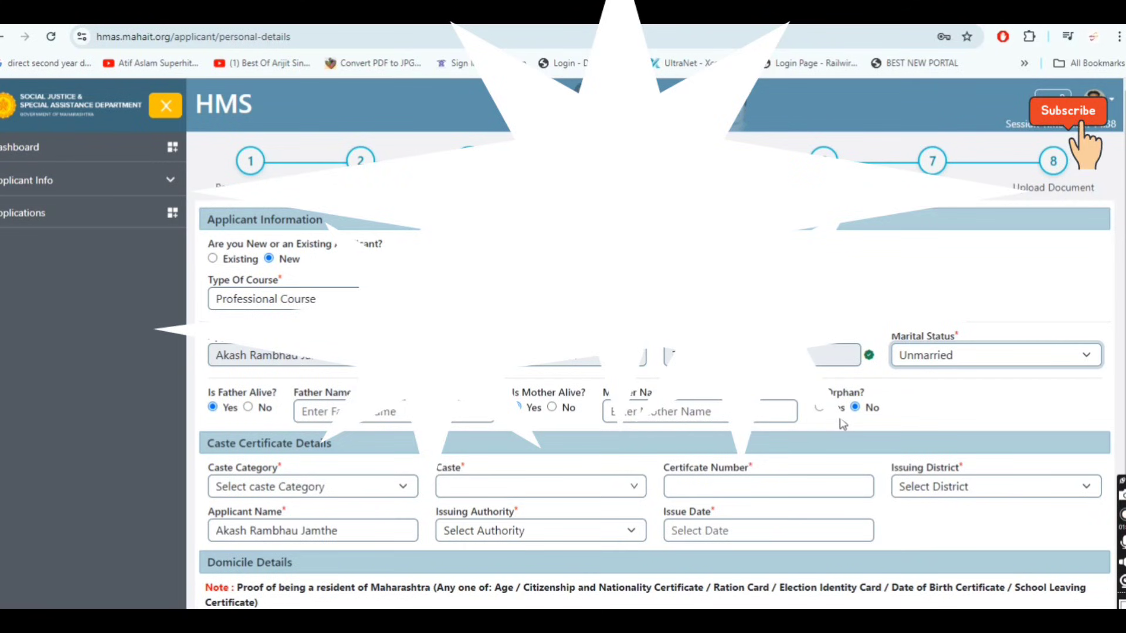
Choose caste category Scheduled Caste (SC), the applicant's caste and certificate number 12345
scroll(843, 424, "down", 3)
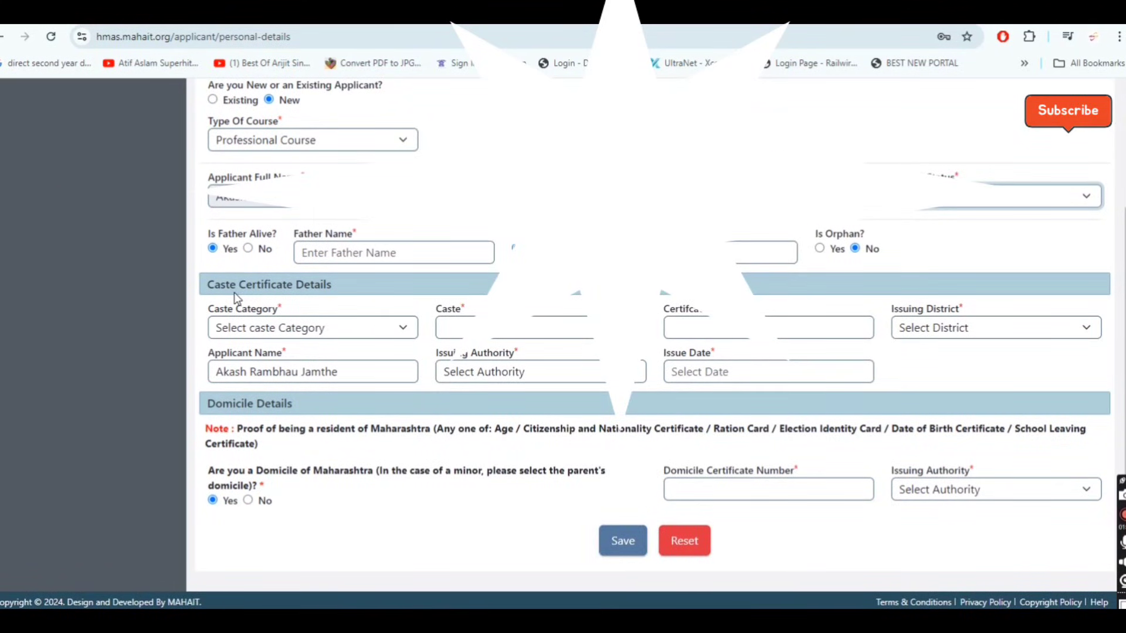
left_click(290, 333)
left_click(293, 363)
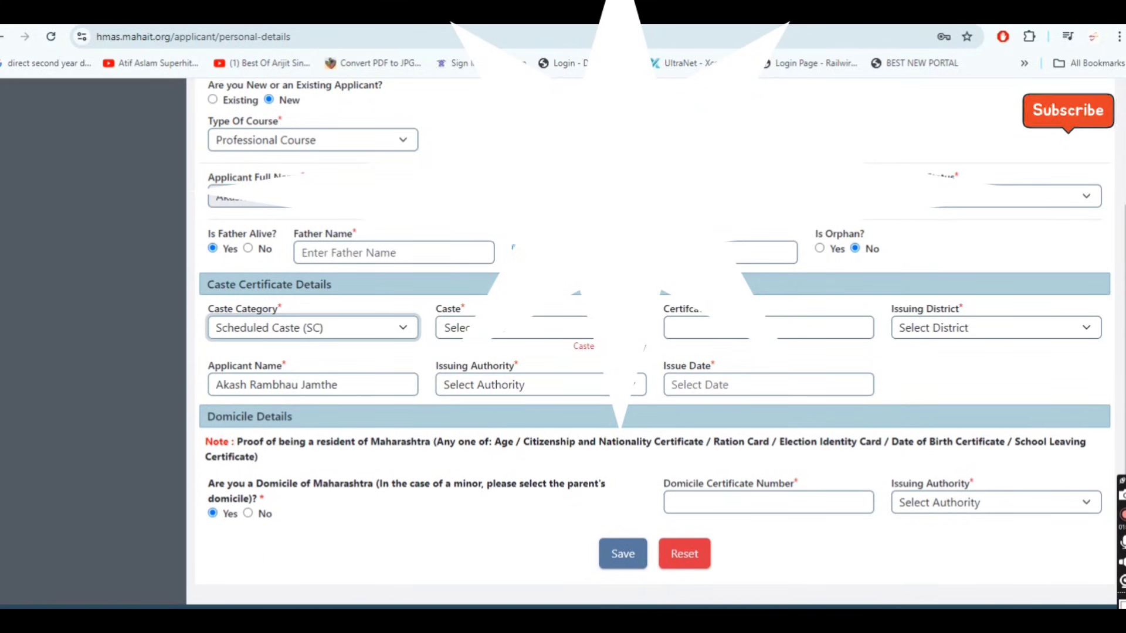
left_click(510, 327)
left_click(484, 471)
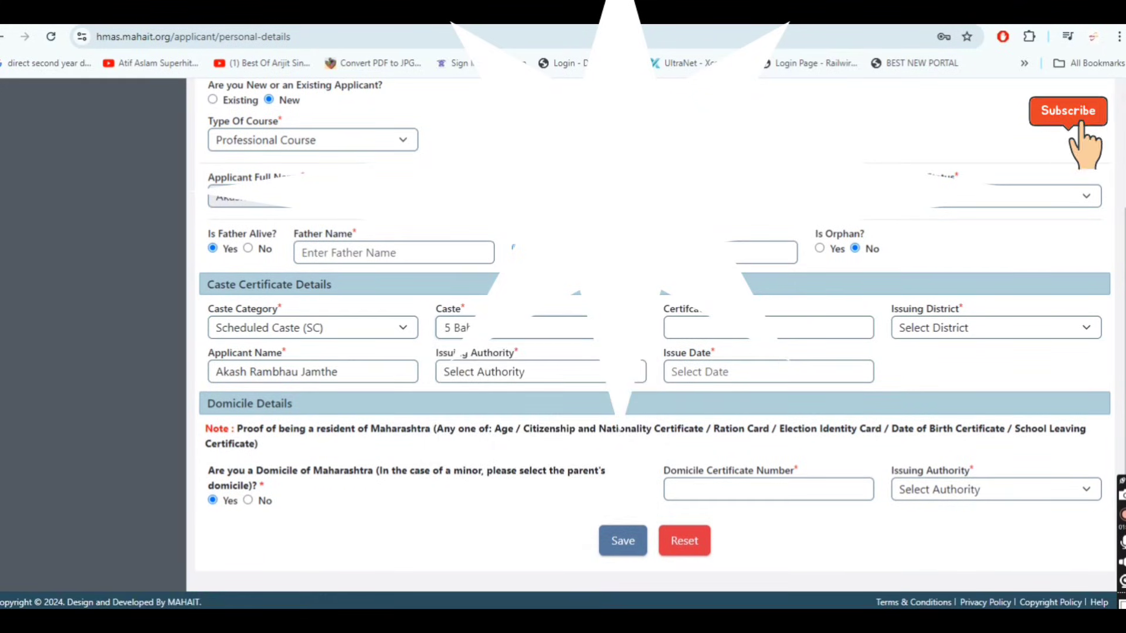
left_click(727, 327)
type("12345")
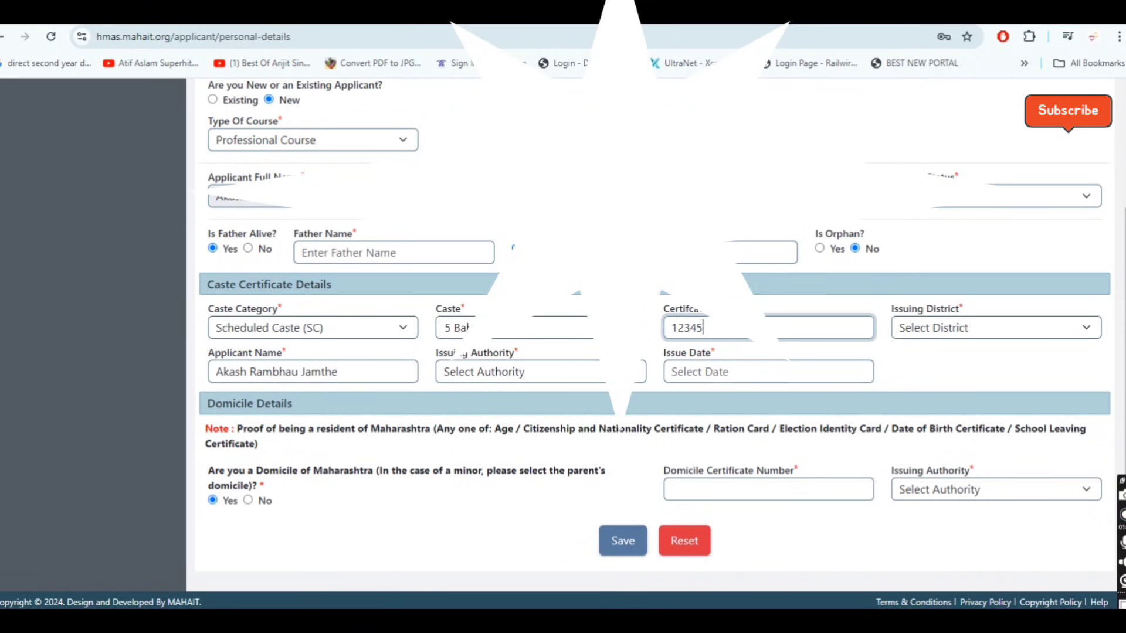
Set issuing district Amravati, trim the certificate name, authority SDO and issue date 02-07-2024
left_click(1007, 328)
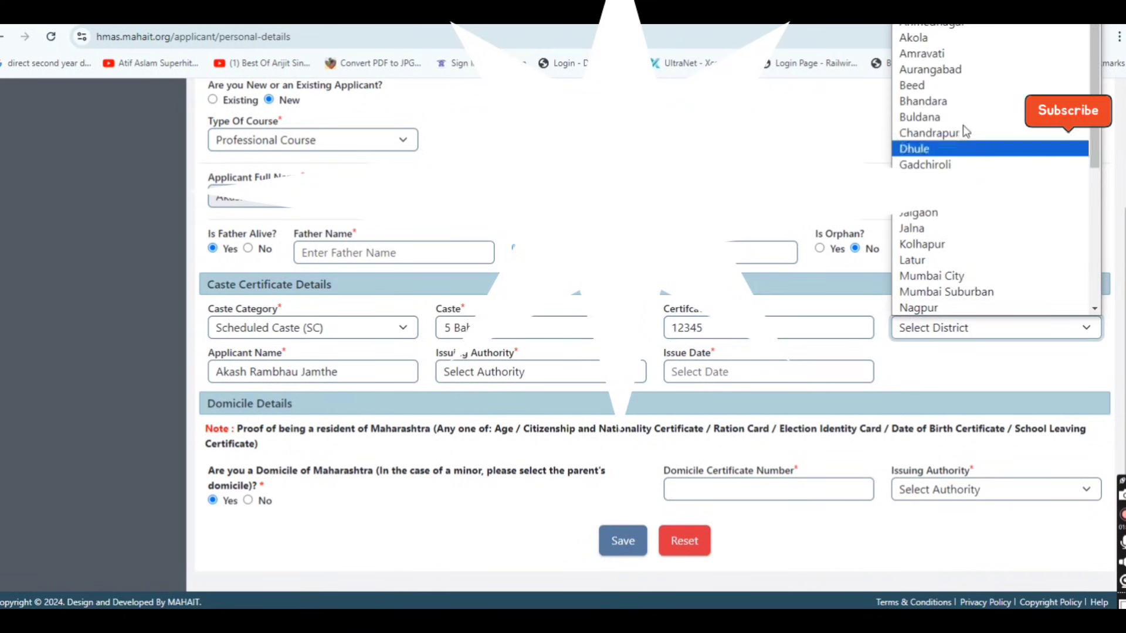
left_click(939, 51)
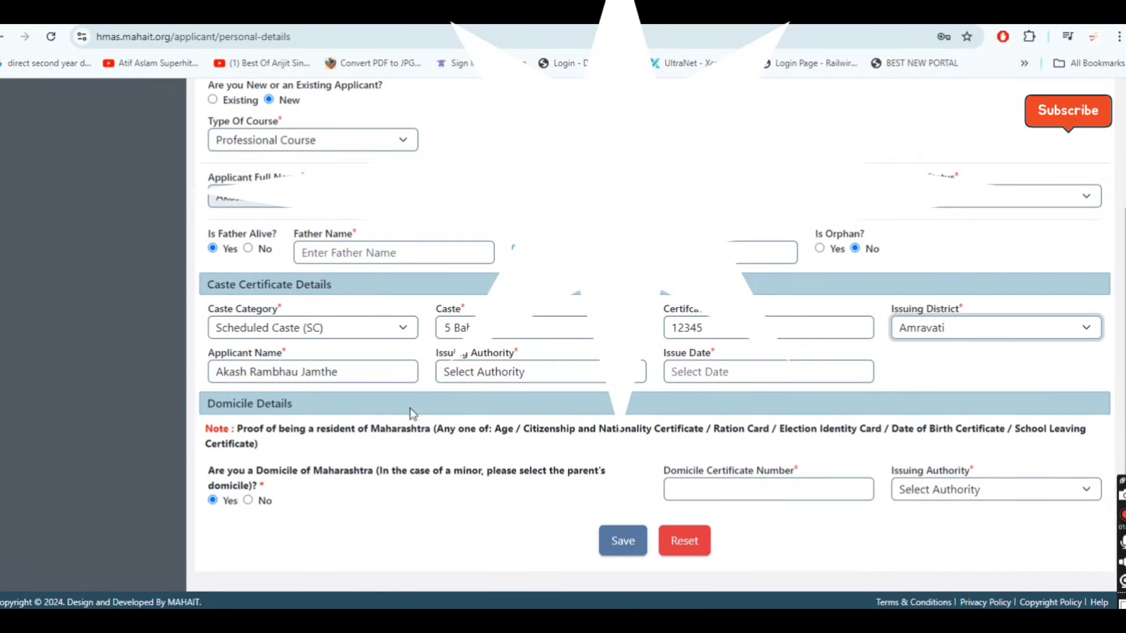
left_click(396, 376)
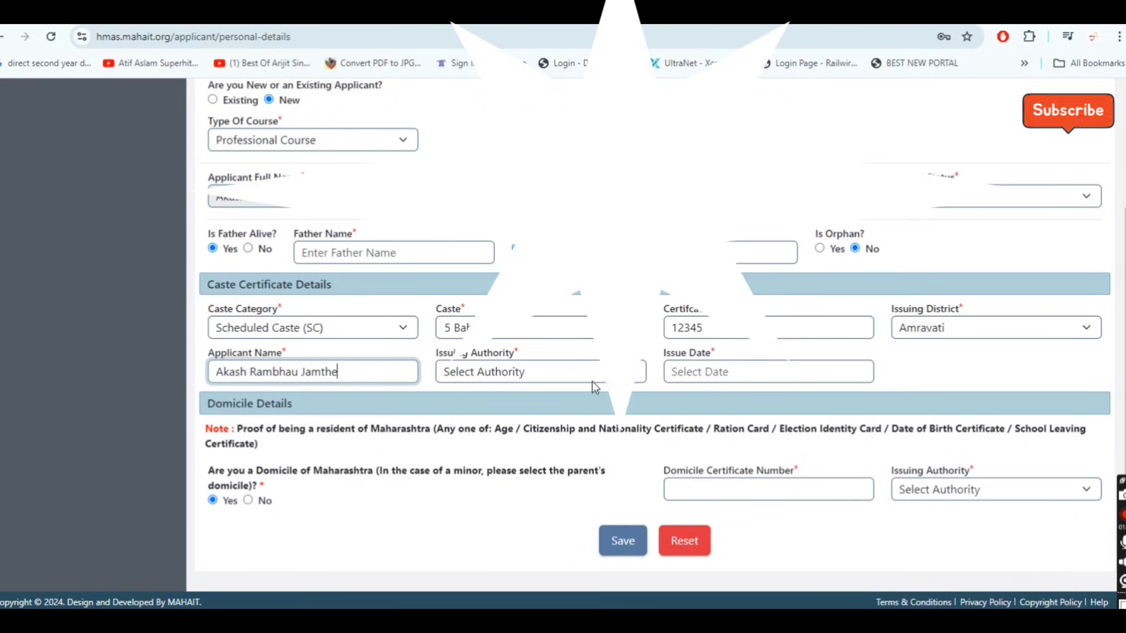
key("BackSpace")
key("BackSpace")
key("BackSpace")
key("BackSpace")
key("BackSpace")
key("BackSpace")
key("BackSpace")
key("BackSpace")
key("BackSpace")
key("BackSpace")
key("BackSpace")
key("BackSpace")
key("BackSpace")
key("BackSpace")
key("BackSpace")
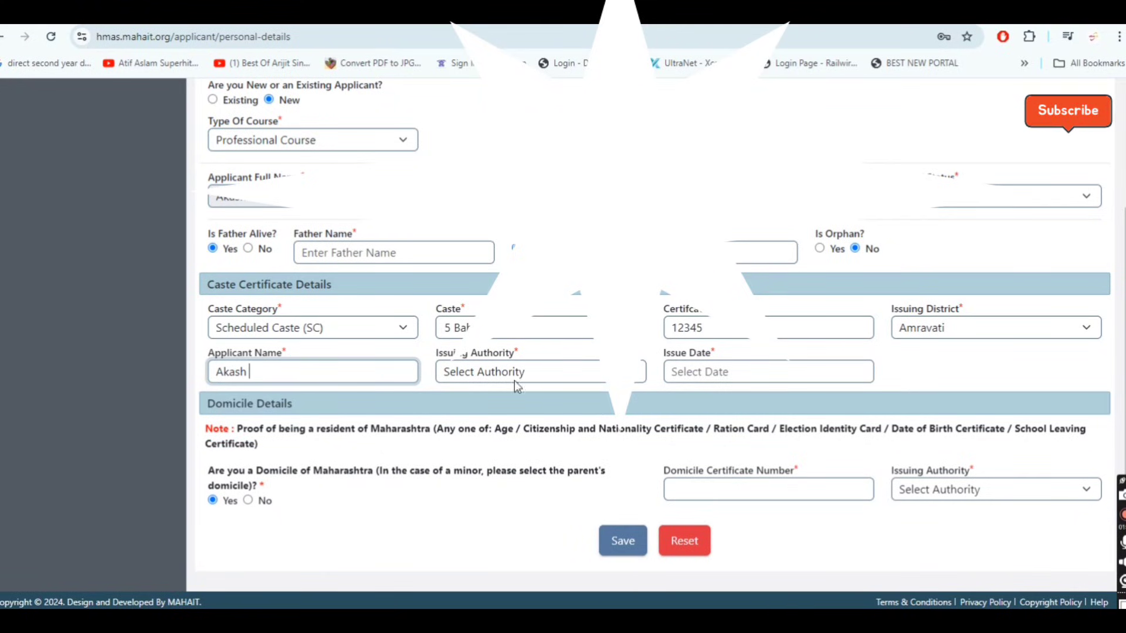
left_click(548, 377)
left_click(547, 408)
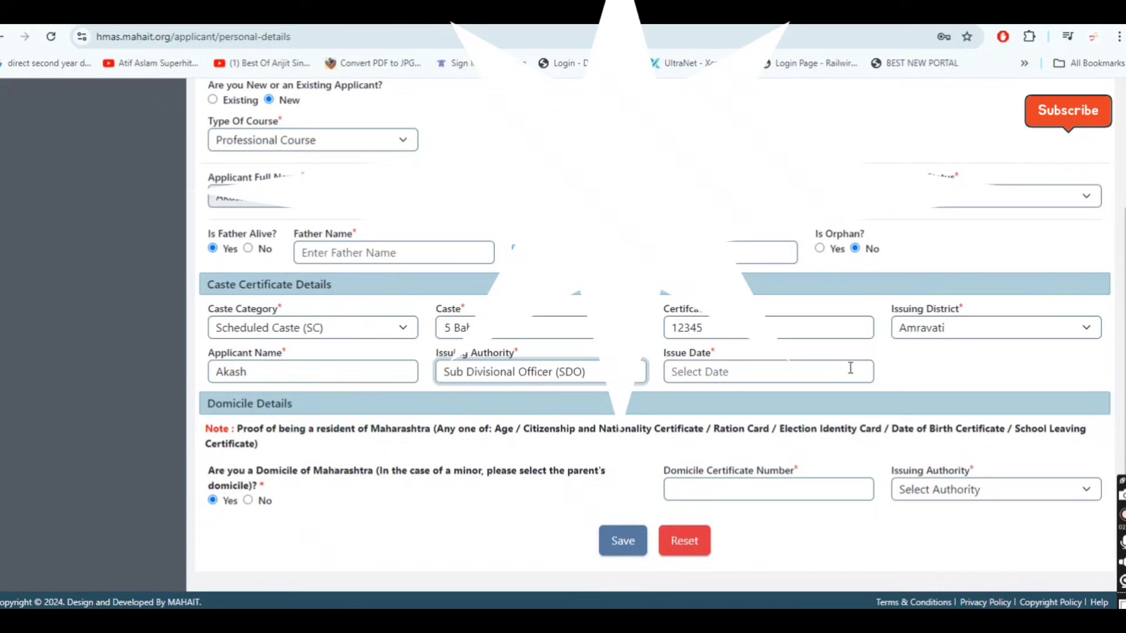
left_click(811, 380)
left_click(702, 402)
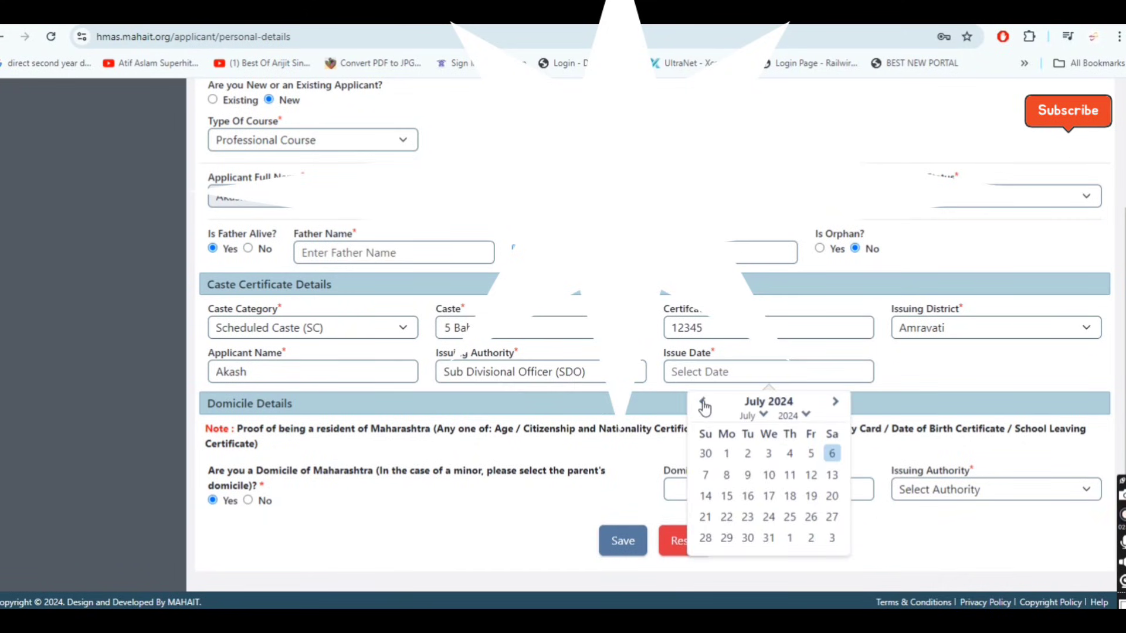
left_click(747, 454)
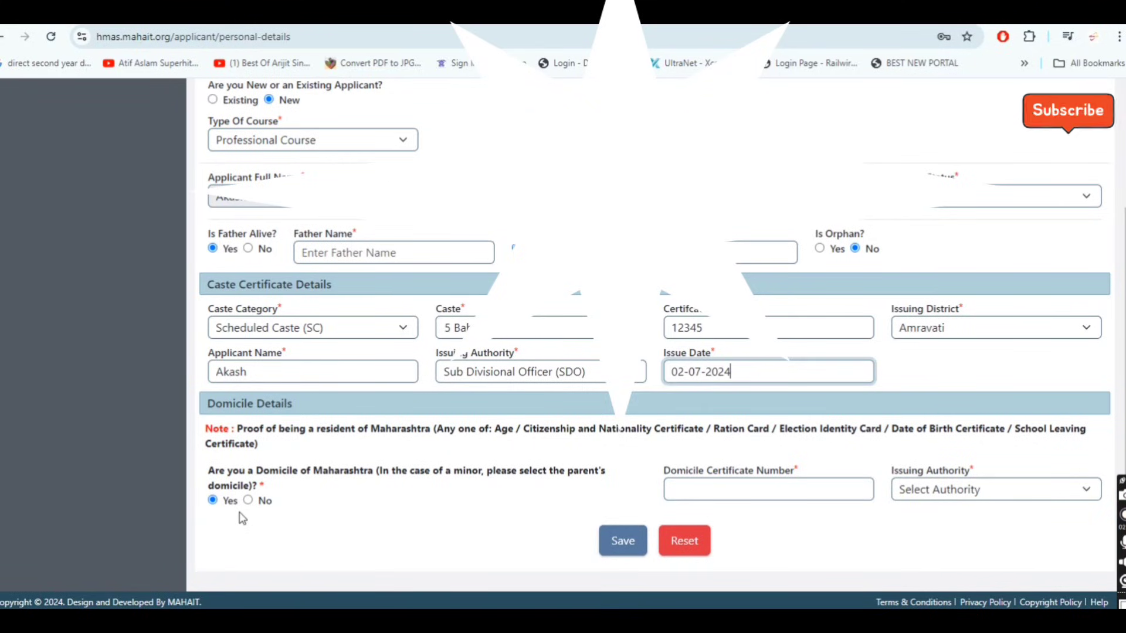
Enter domicile certificate number 1234 and choose Tahsildar as its issuing authority
left_click(705, 494)
type("1234")
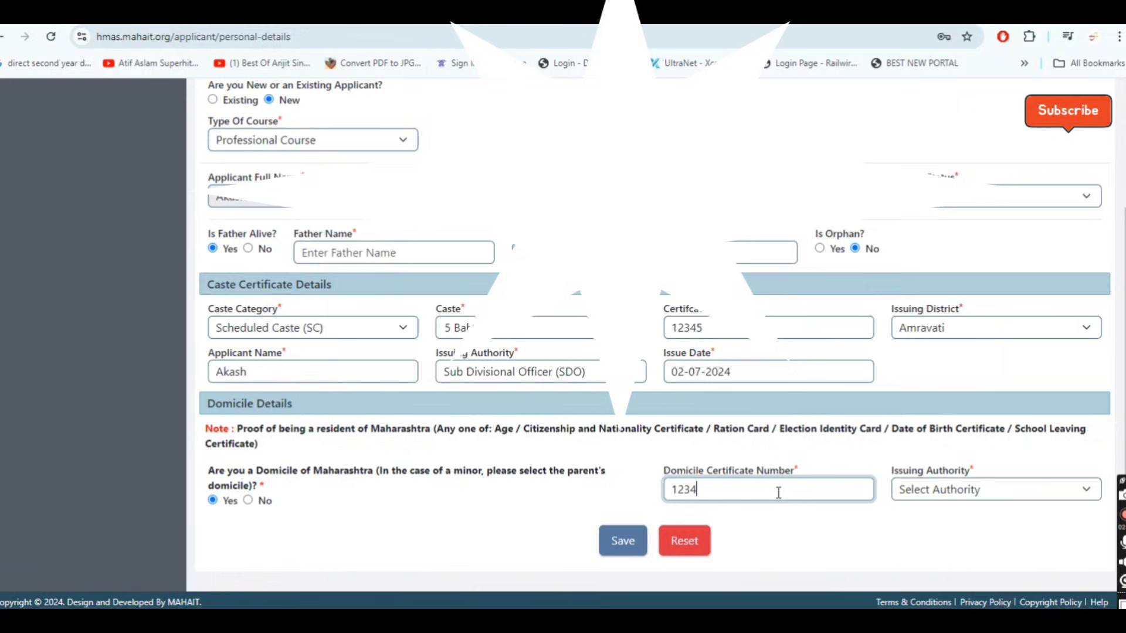
left_click(950, 491)
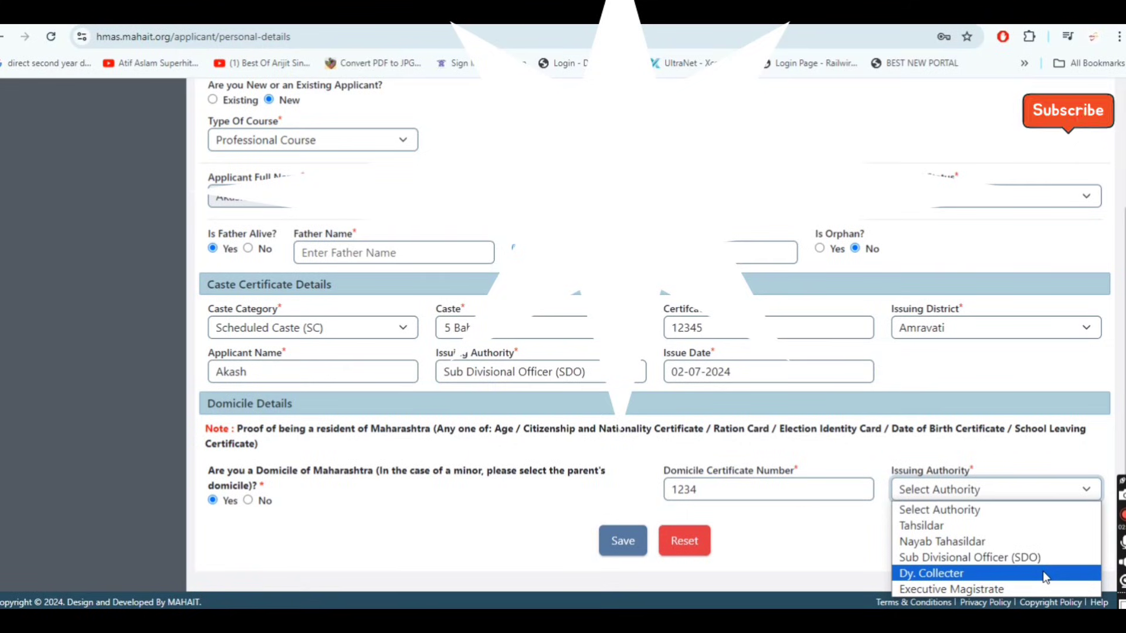
left_click(991, 531)
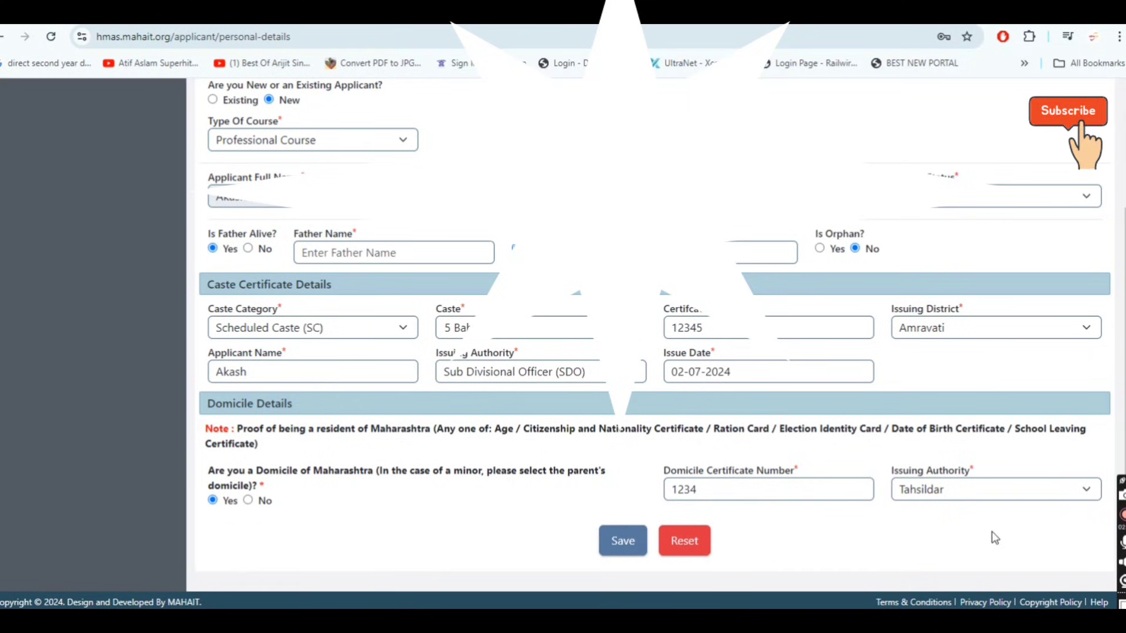
Enter the father's name and mother's name, then save the applicant's personal details
left_click(623, 541)
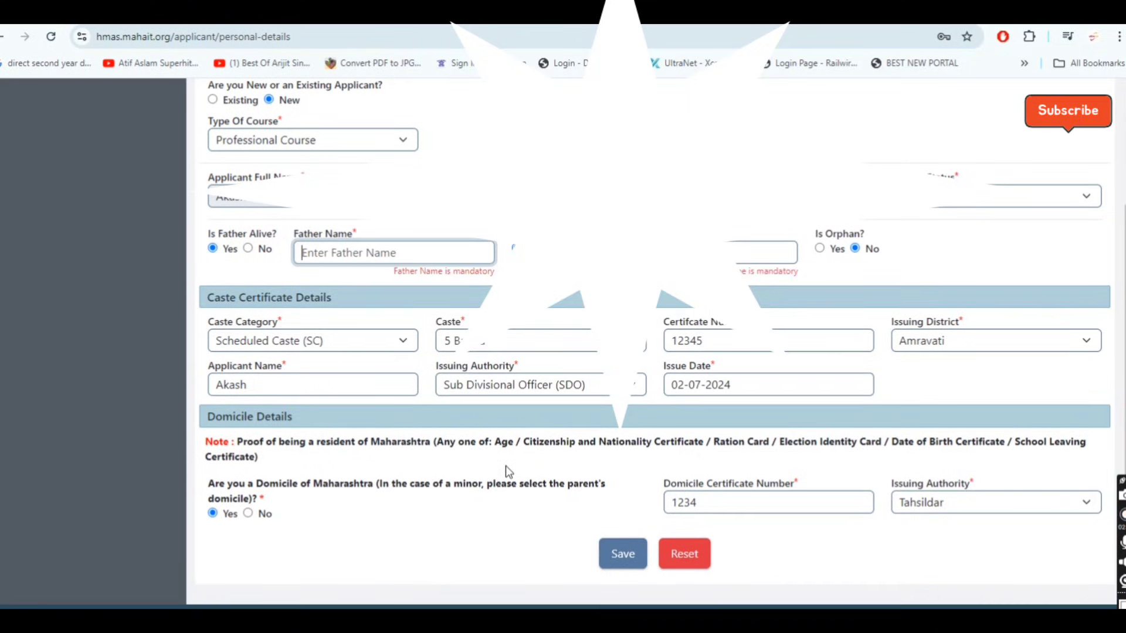
type("xyq")
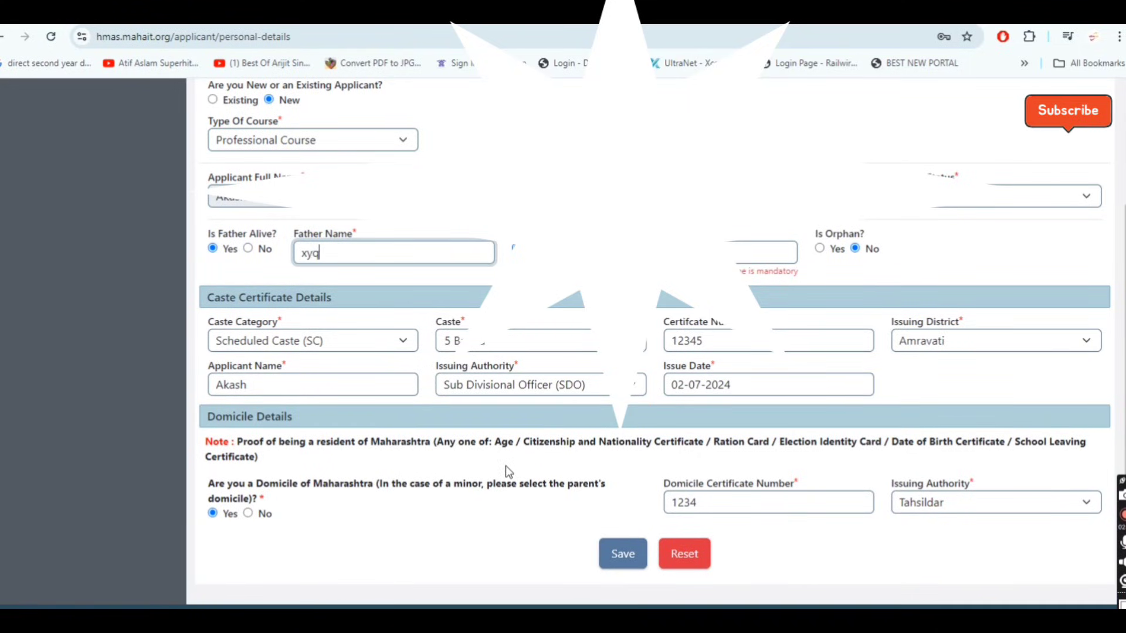
key("Tab")
type("x")
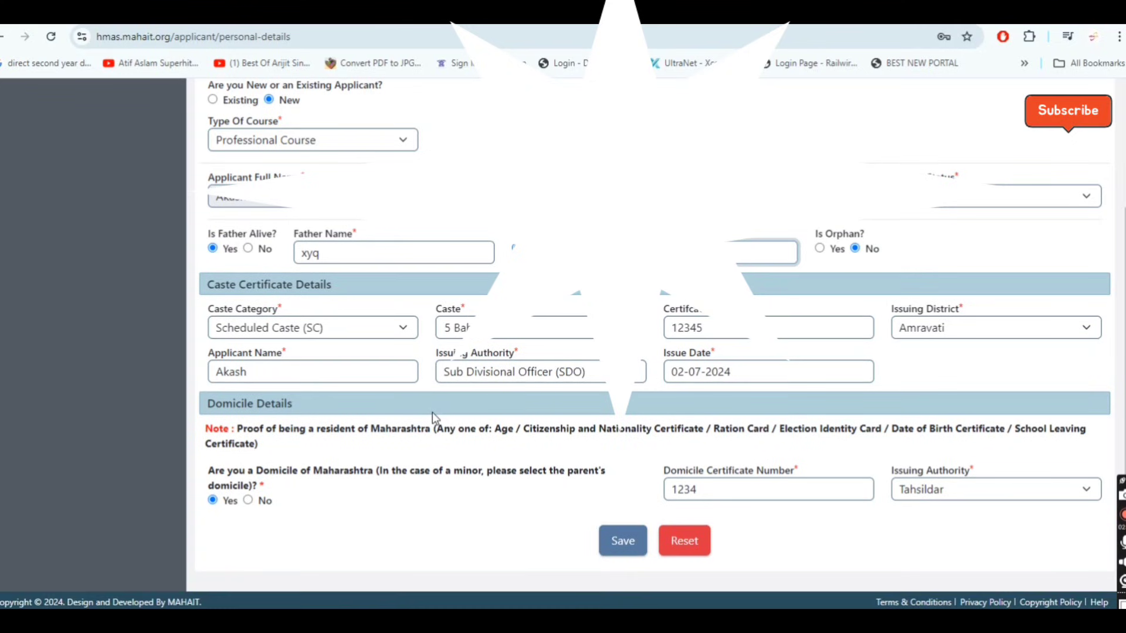
left_click(622, 538)
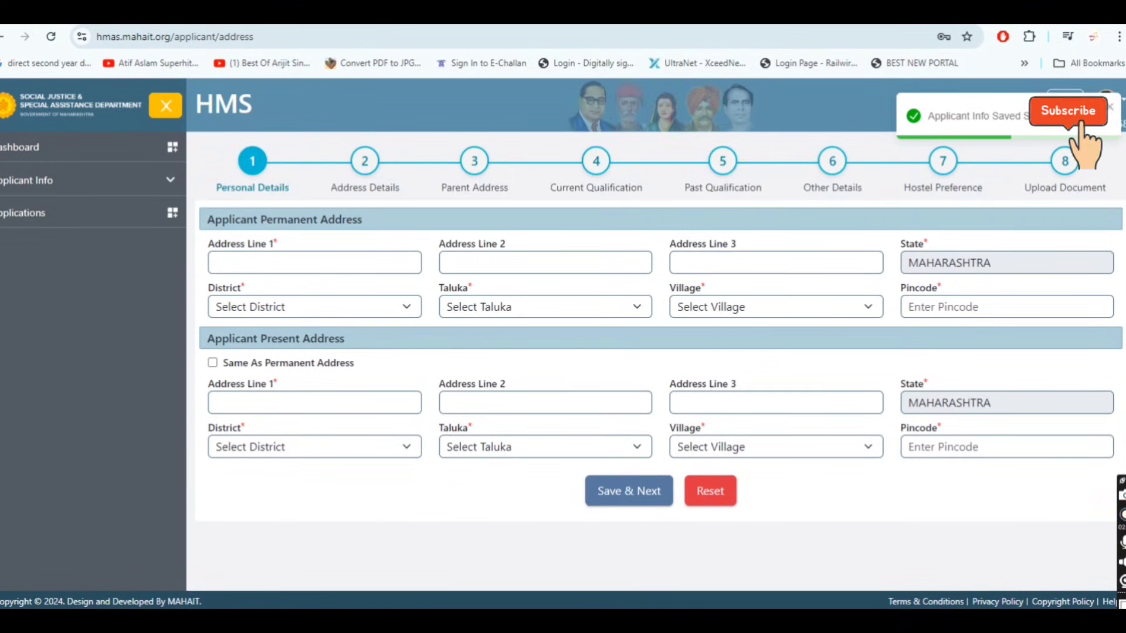
Type the applicant's three permanent address lines
left_click(303, 255)
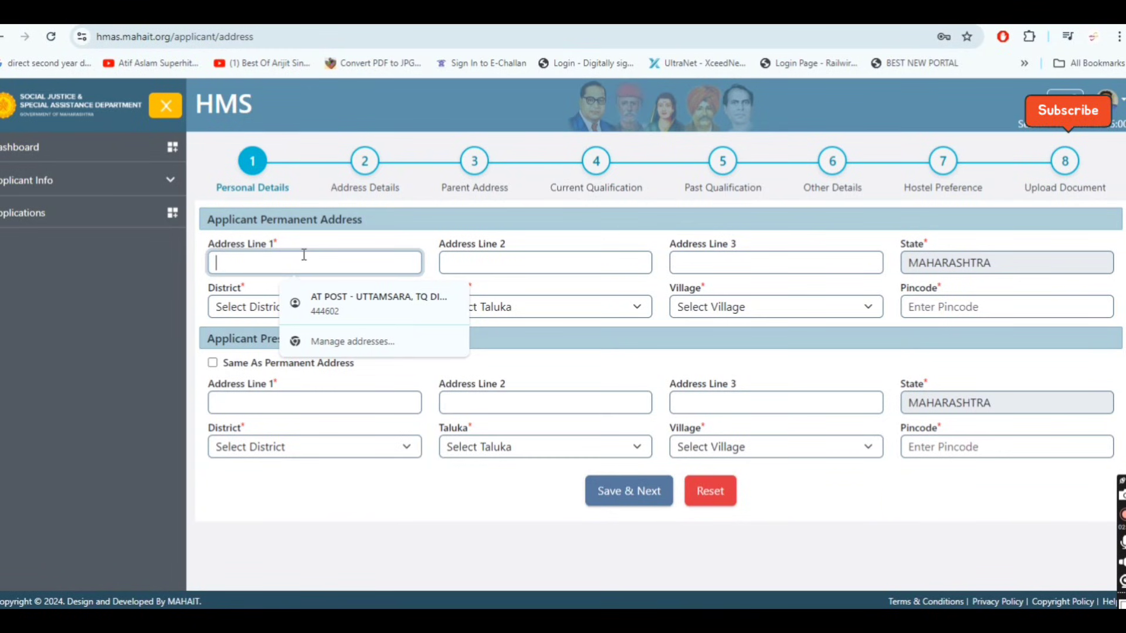
type("x")
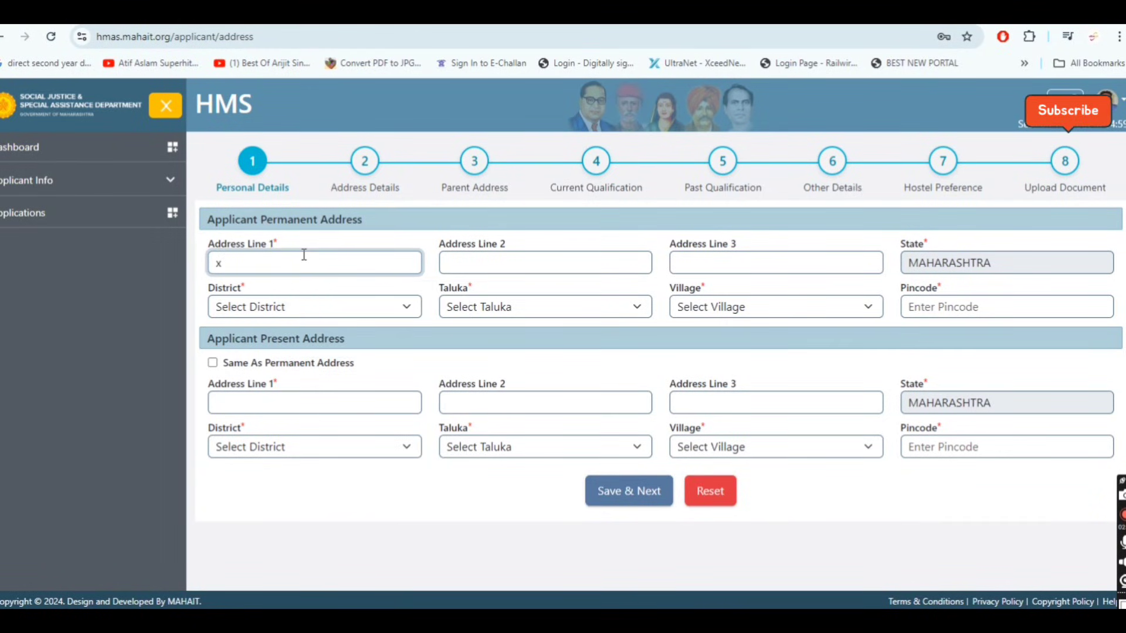
type("yyz")
left_click(502, 265)
type("zx")
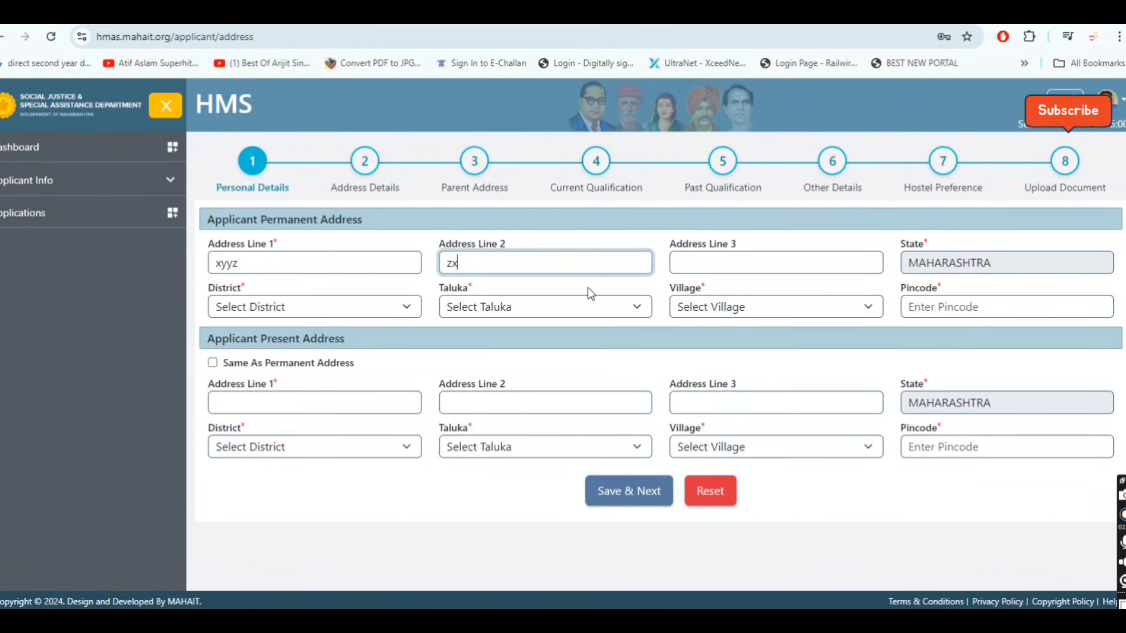
key("Tab")
type("zs")
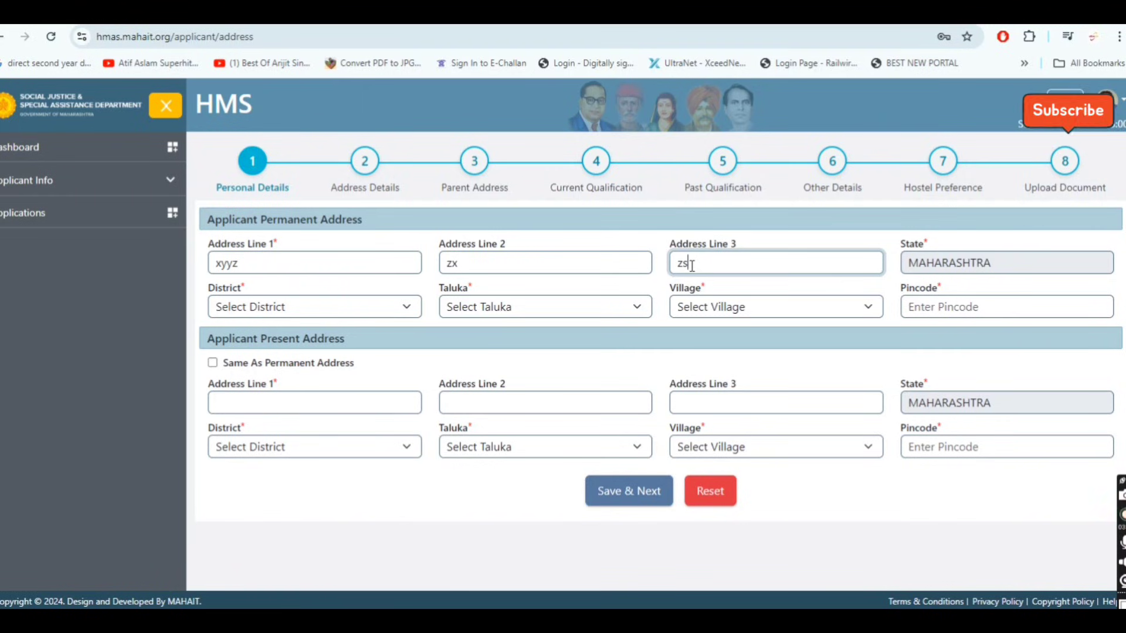
Choose Amravati as permanent district, make present address same as permanent, and save
left_click(283, 307)
left_click(772, 308)
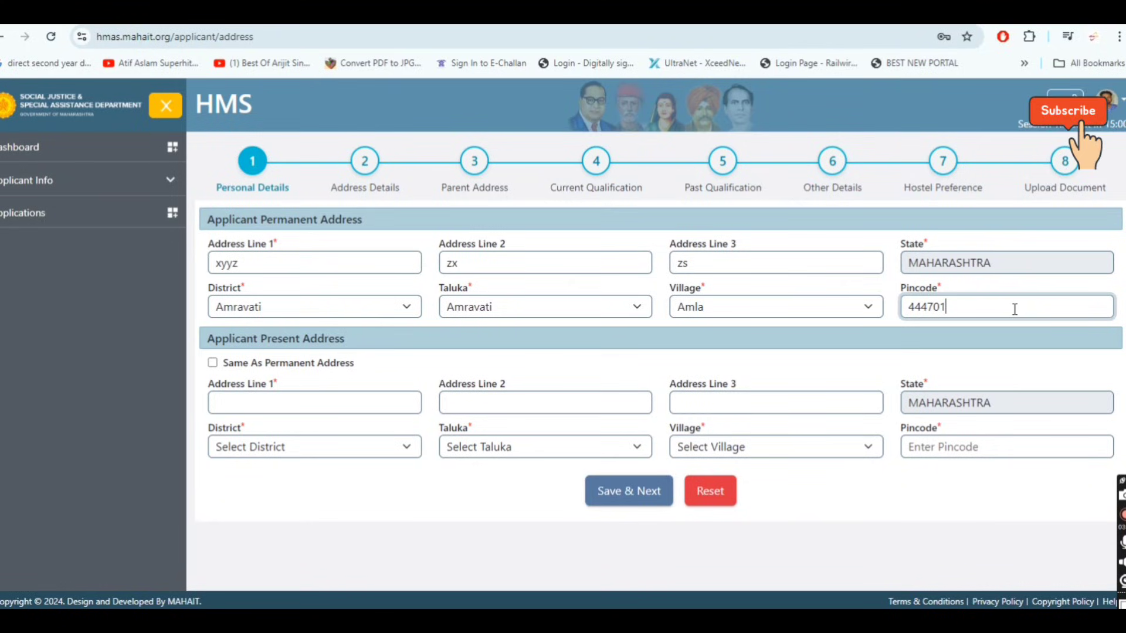
left_click(980, 366)
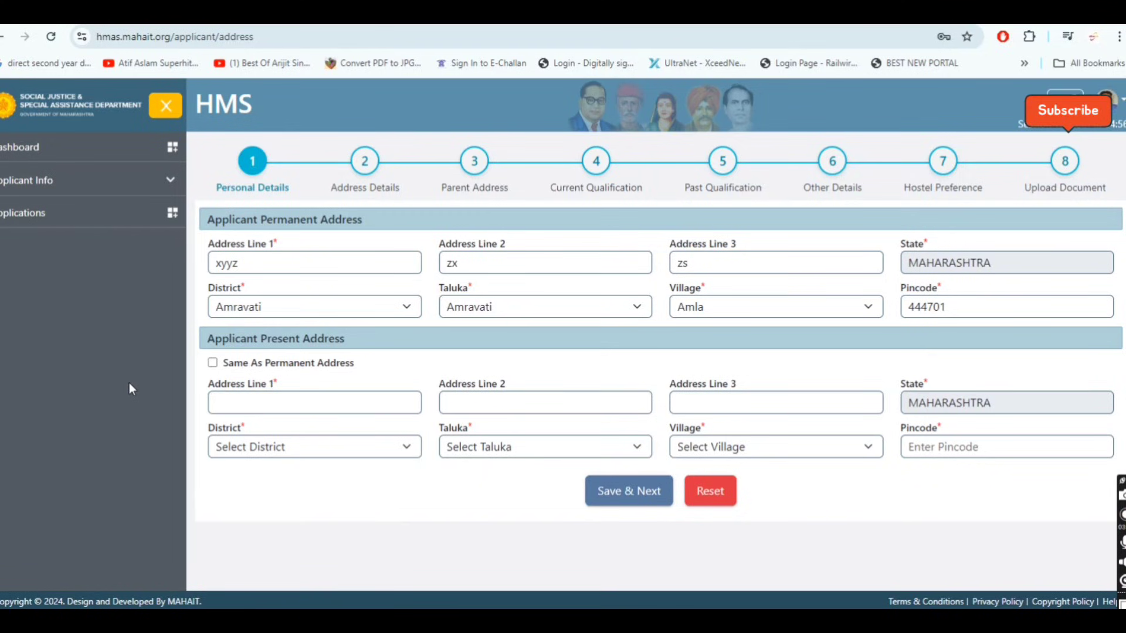
left_click(213, 364)
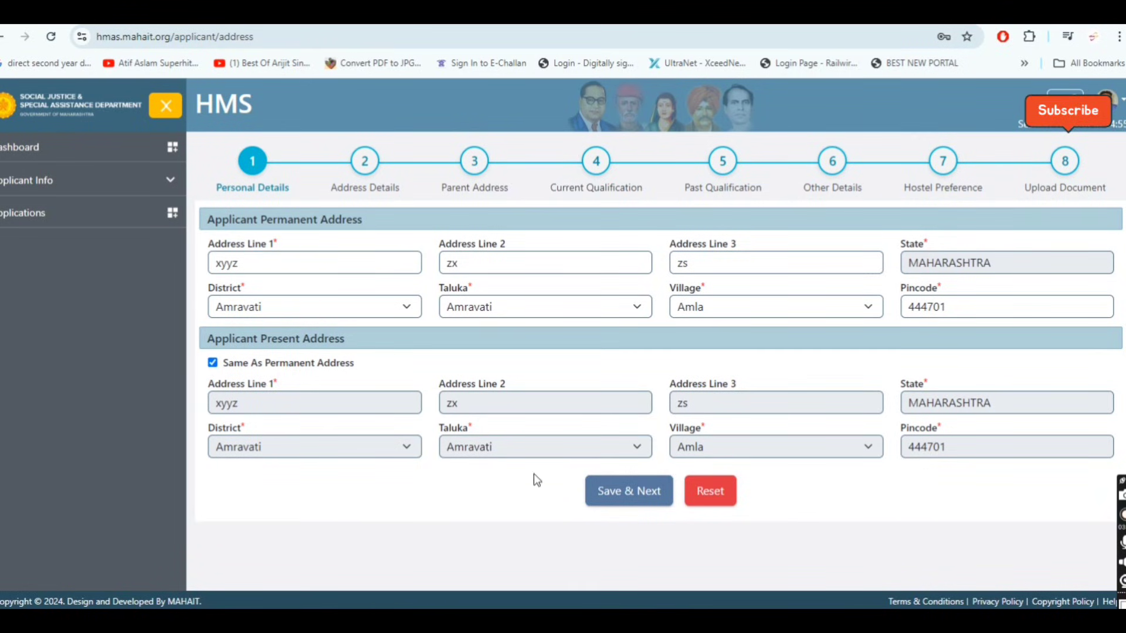
left_click(614, 494)
Dismiss the browser's save-address offer and focus the parent's Address Line 1
left_click(936, 287)
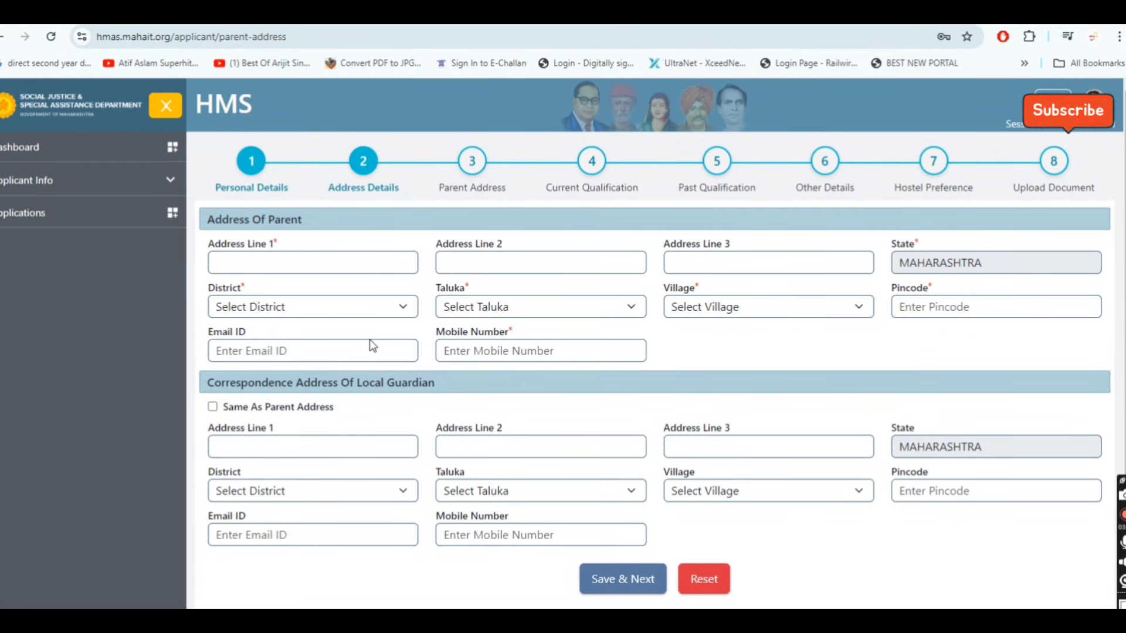
scroll(452, 407, "down", 2)
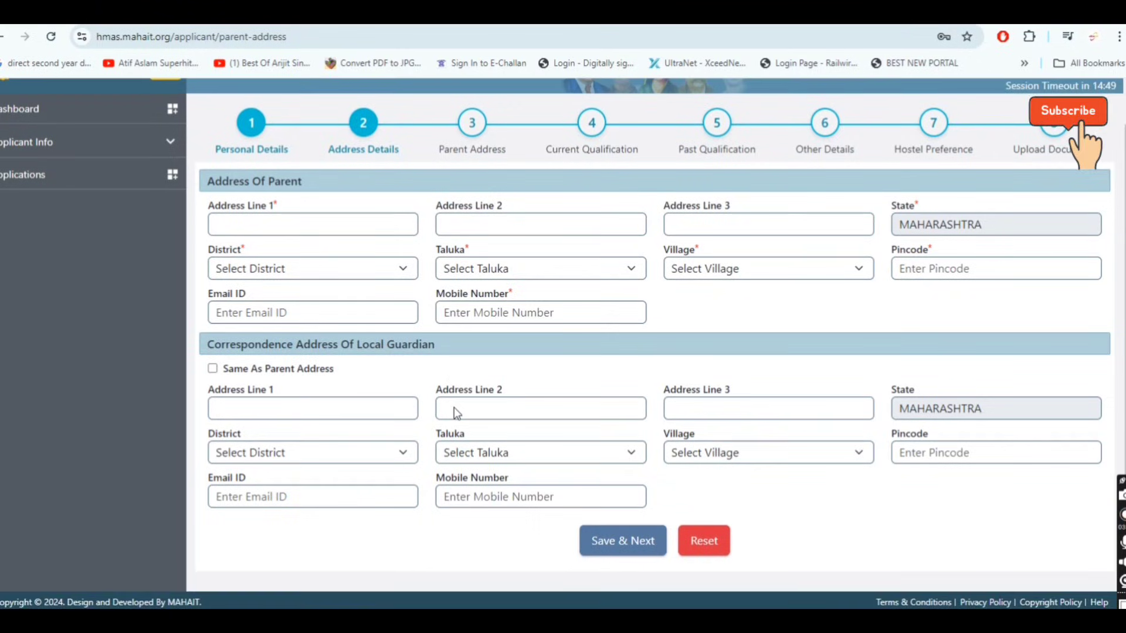
scroll(455, 407, "up", 2)
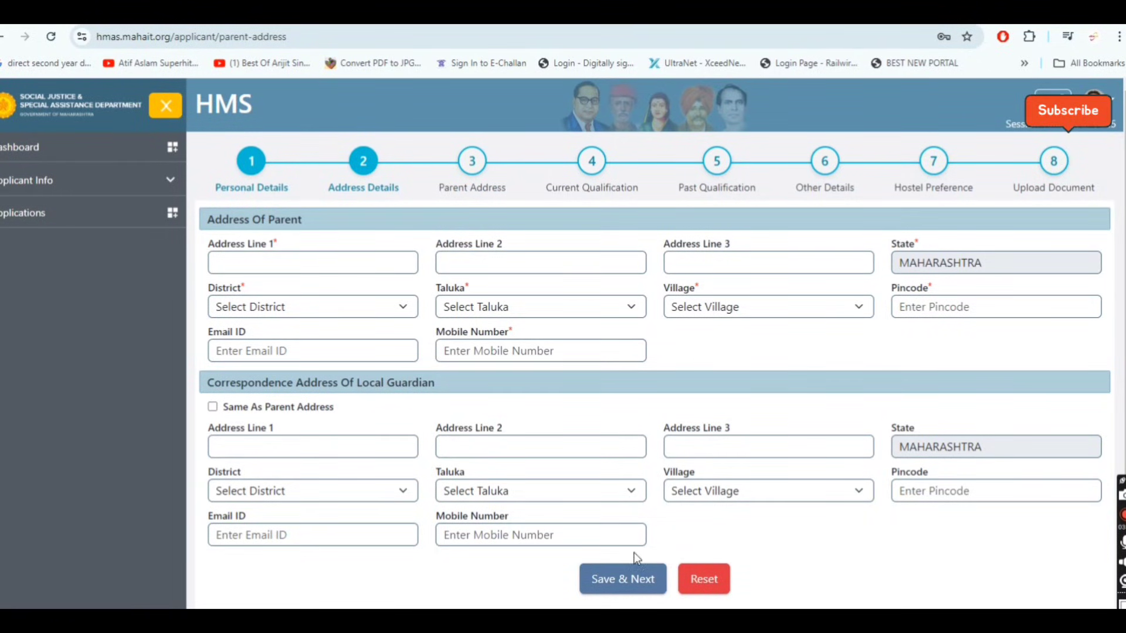
scroll(529, 469, "down", 2)
scroll(526, 463, "up", 2)
left_click(266, 267)
left_click(211, 222)
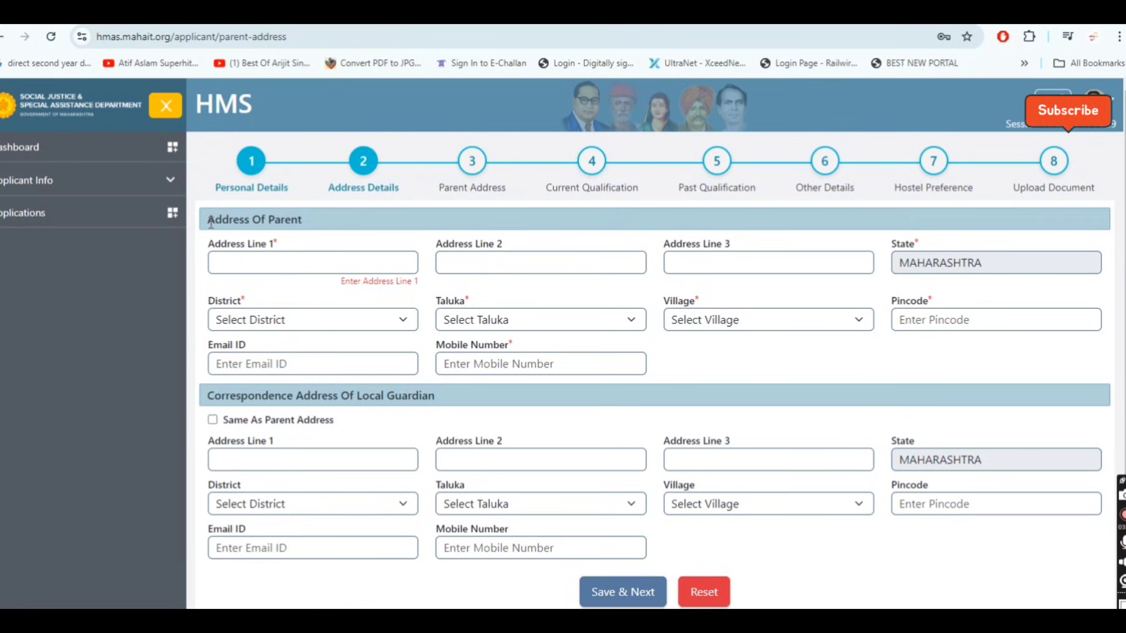
left_click_drag(211, 222, 329, 231)
Type the parent's three address lines
left_click(398, 264)
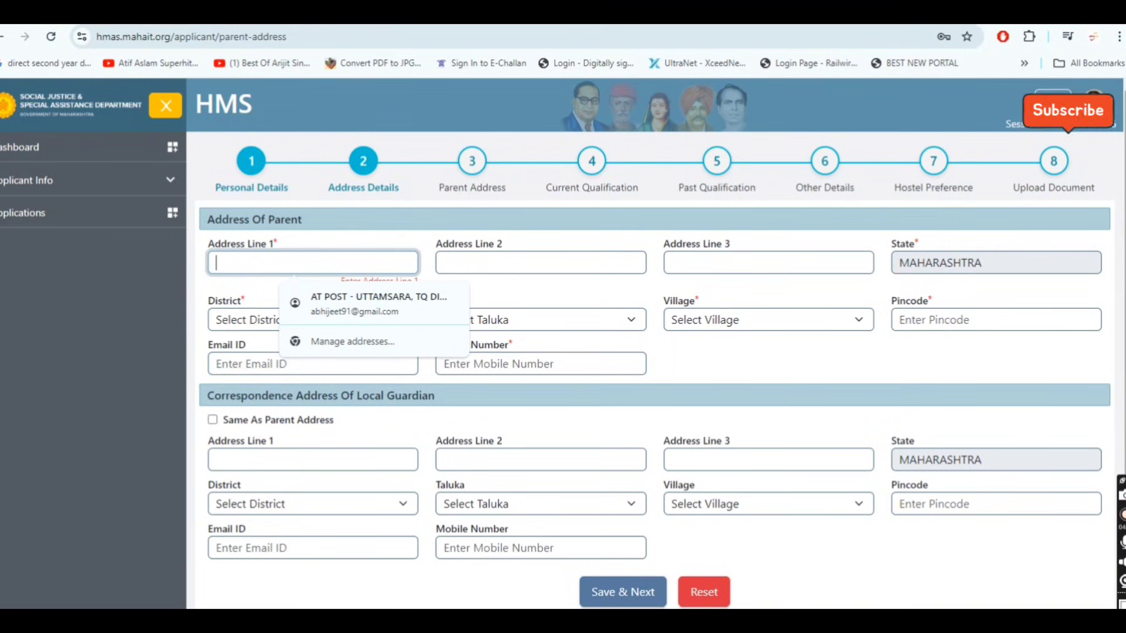
type("ayay")
key("Tab")
type("ayay")
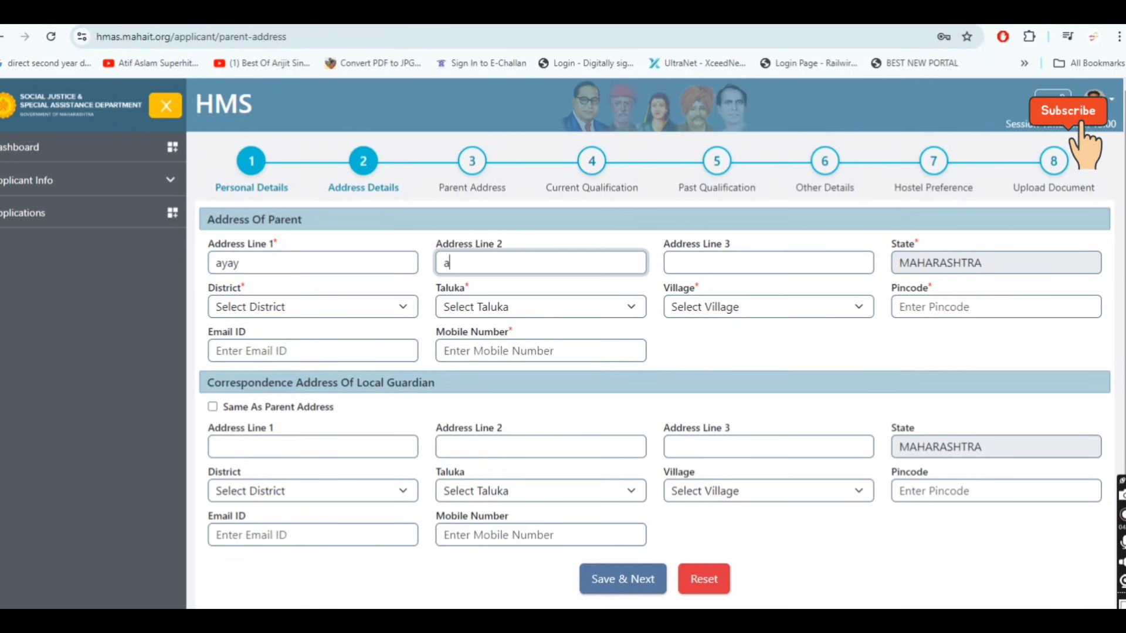
key("Tab")
type("ayya")
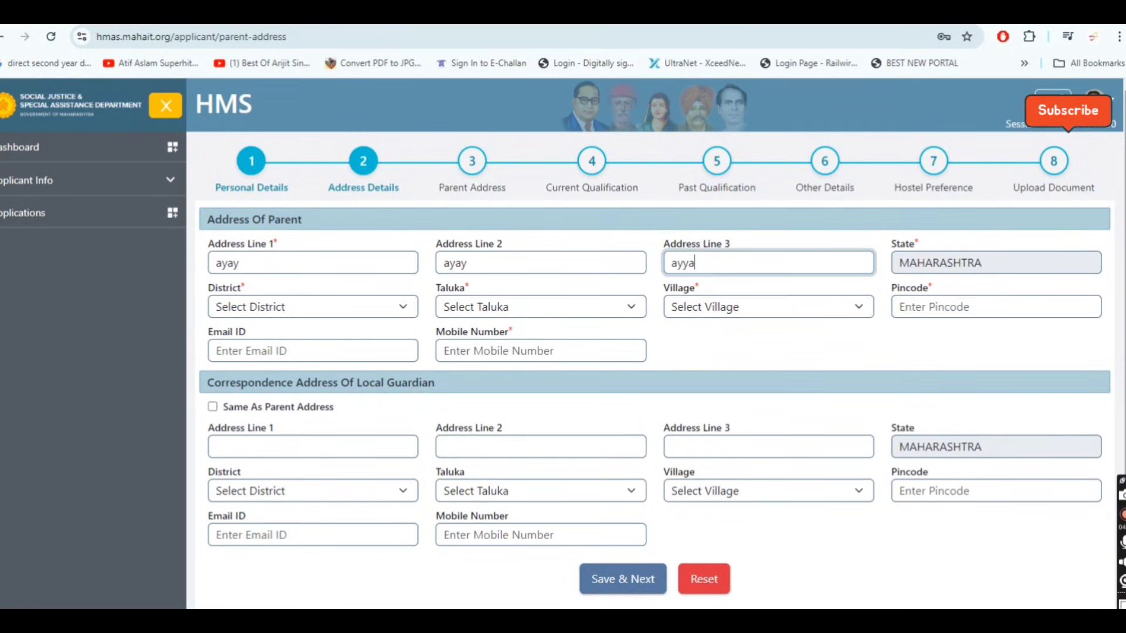
Set parent district and taluka to Amravati, village to Amla, and save
left_click(349, 305)
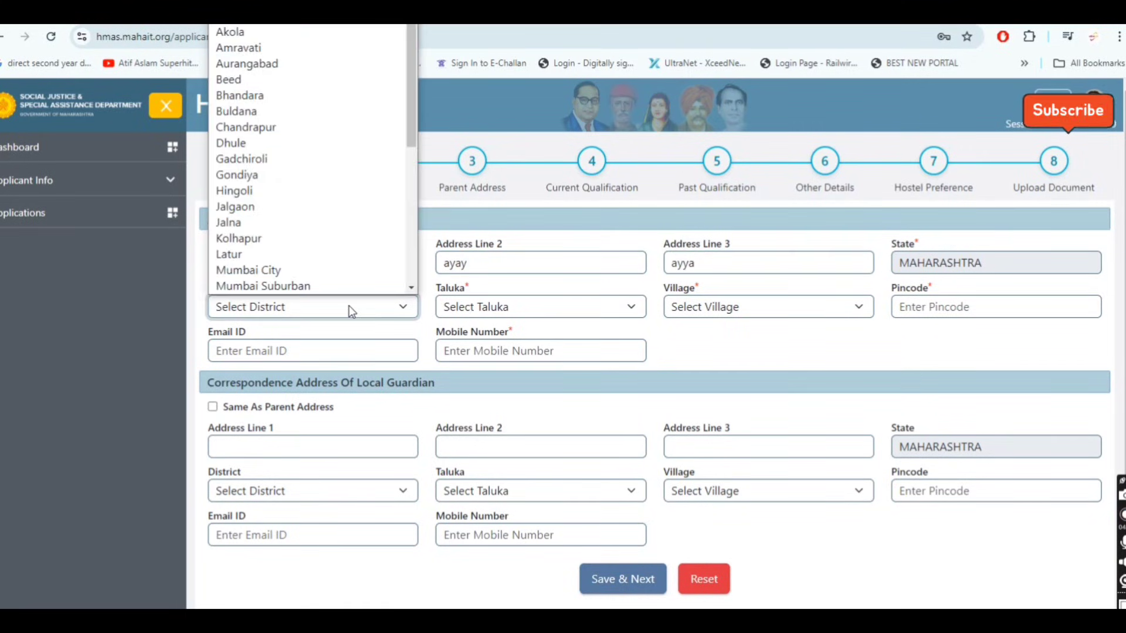
left_click(279, 52)
left_click(524, 308)
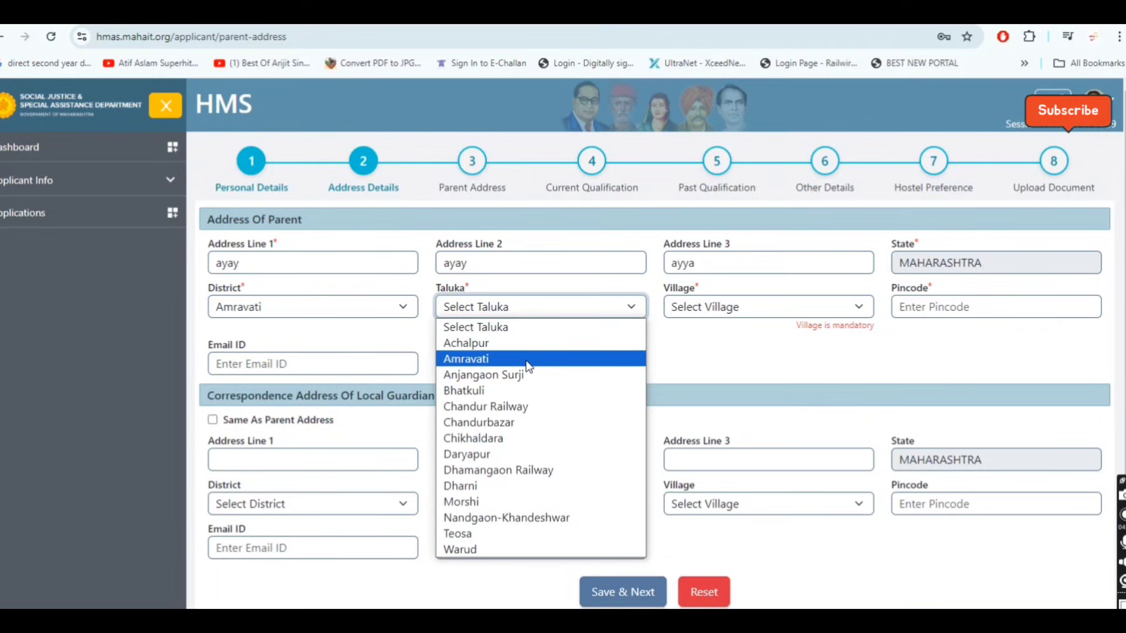
left_click(527, 362)
left_click(716, 322)
left_click(752, 63)
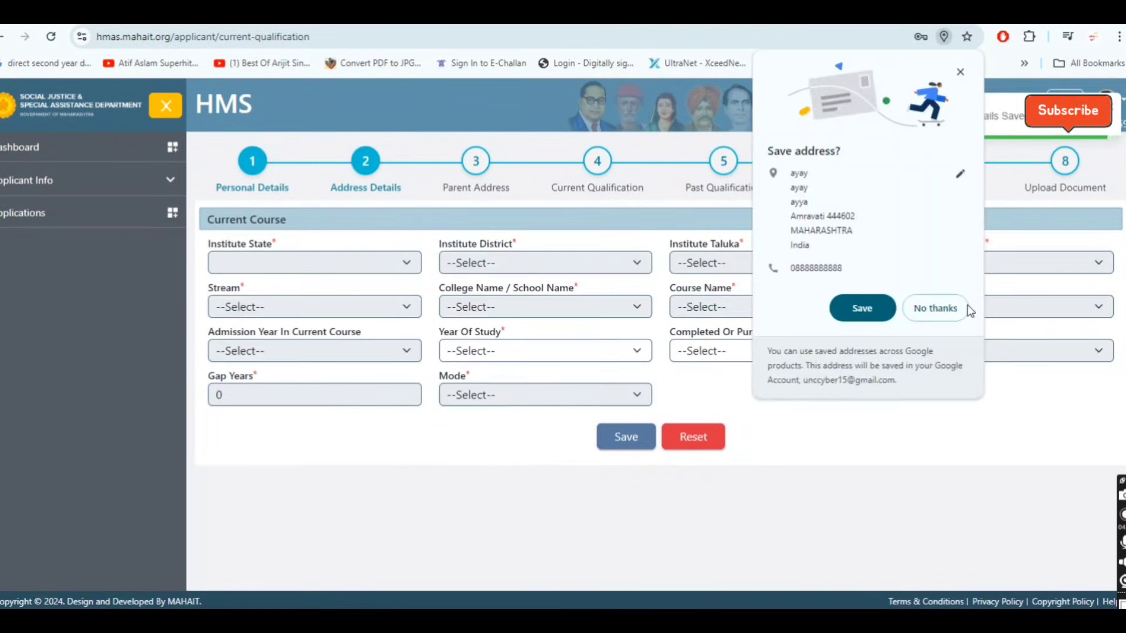
left_click(965, 312)
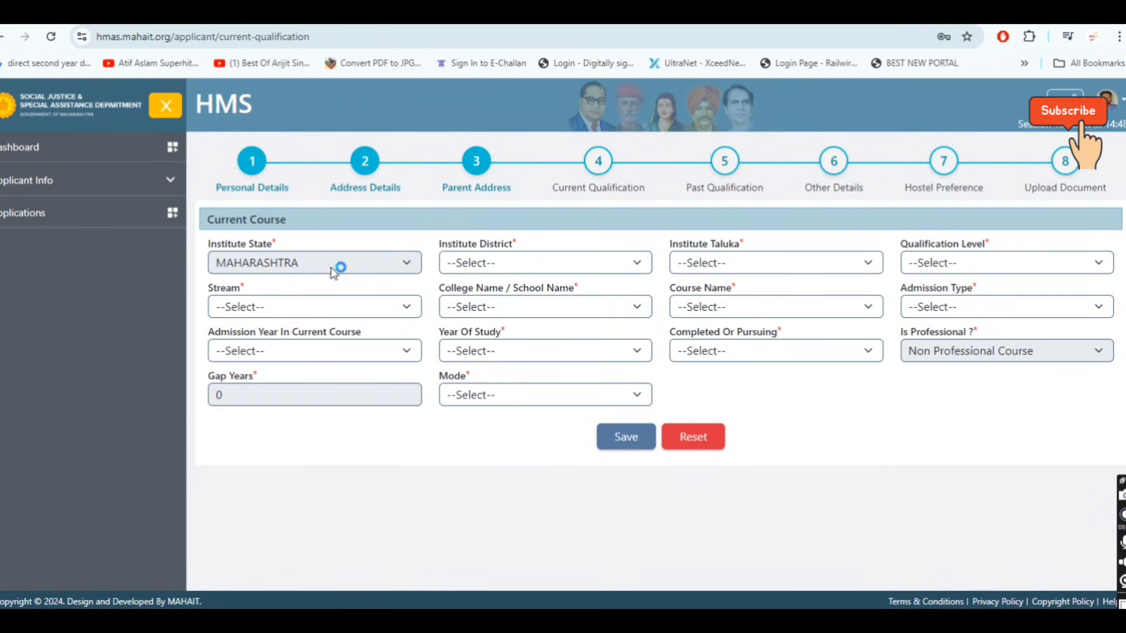
Set the institute district and institute taluka to Amravati
left_click(593, 265)
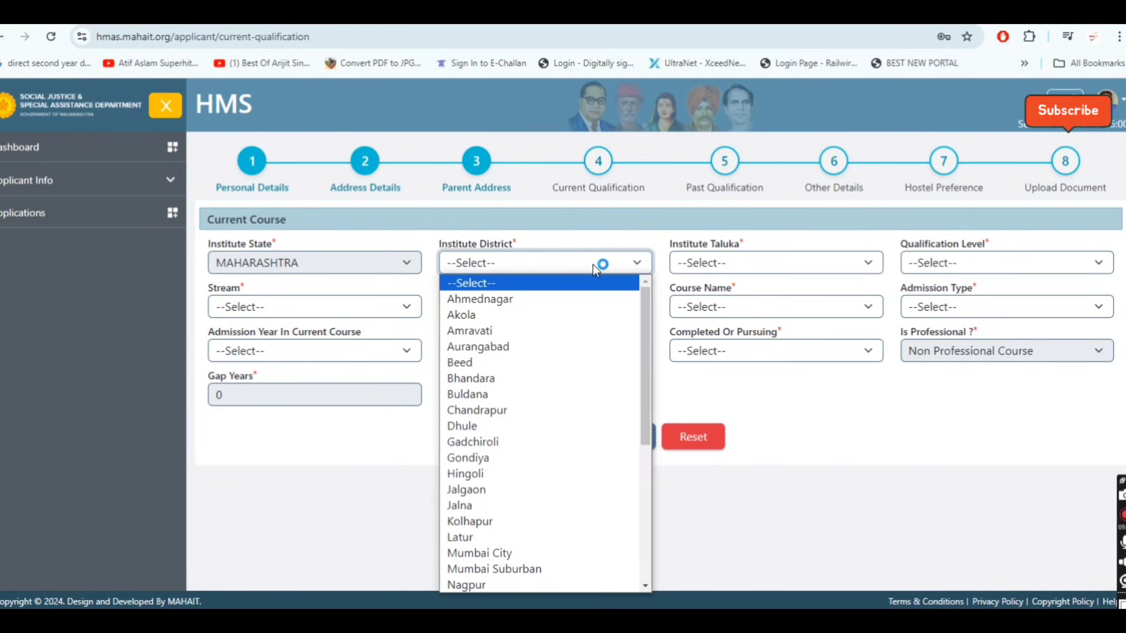
left_click(578, 331)
left_click(841, 263)
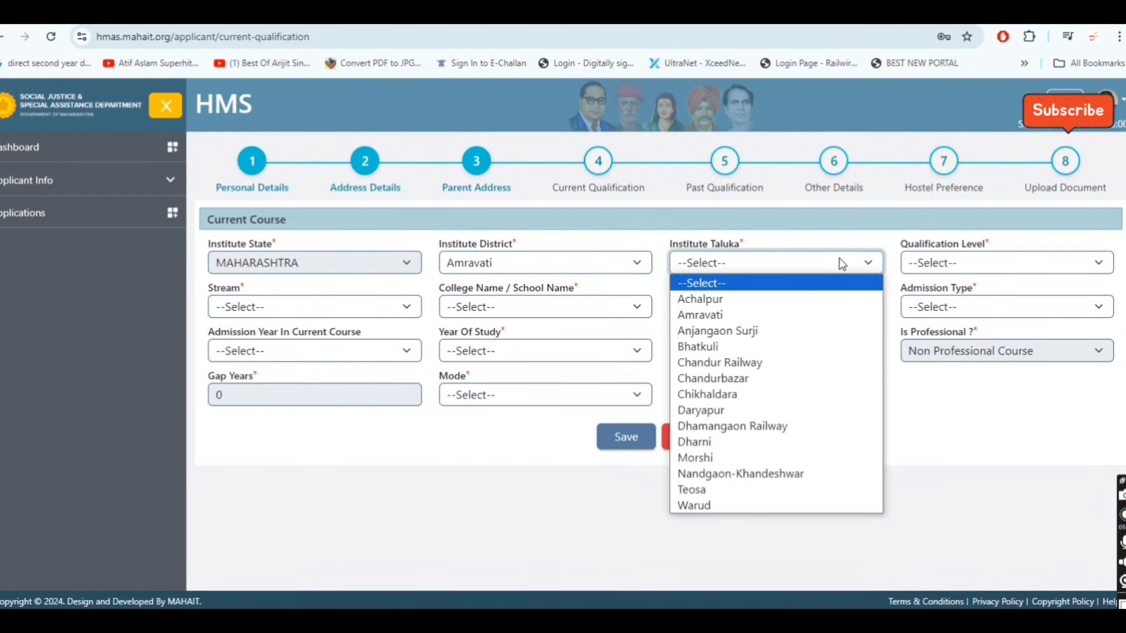
left_click(825, 322)
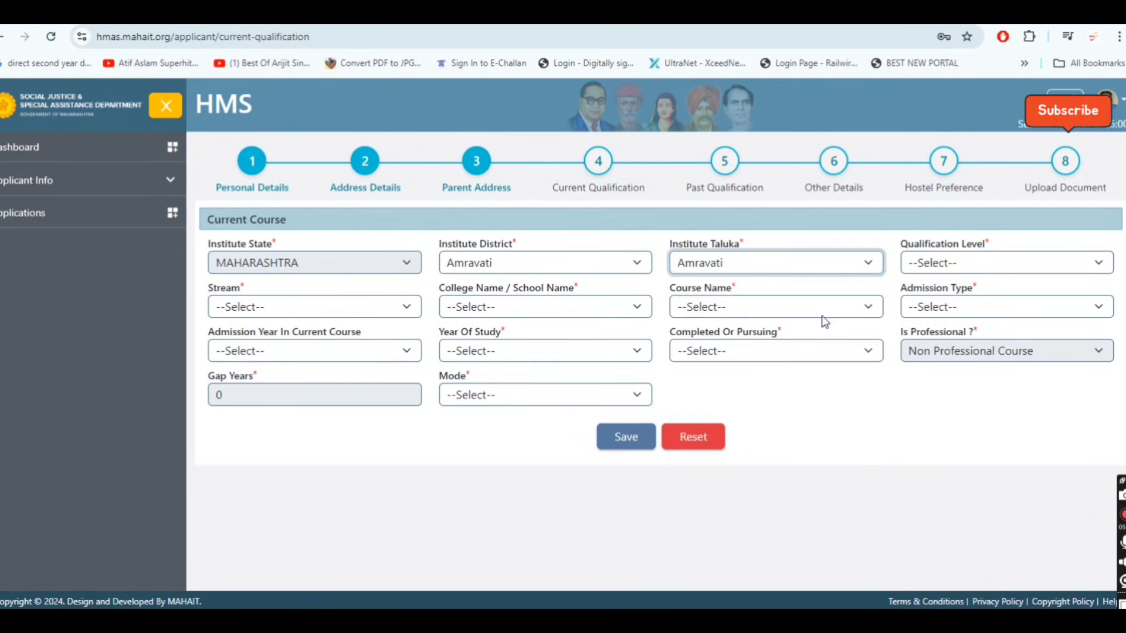
Set qualification level to Under Graduate Course and stream to Engineering
left_click(1019, 264)
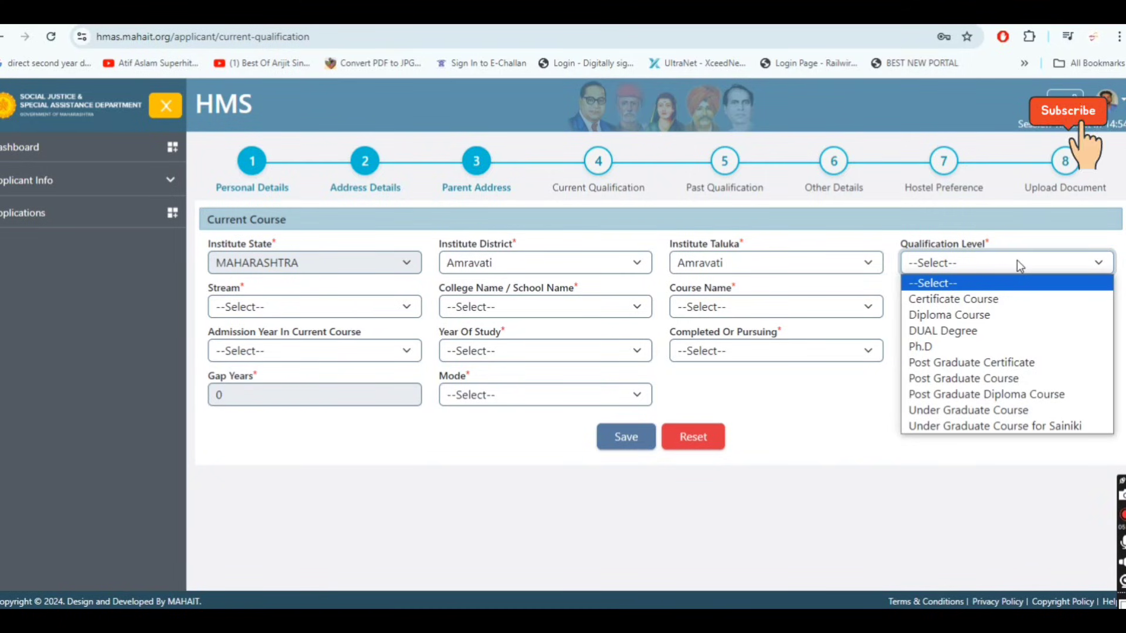
left_click(1027, 413)
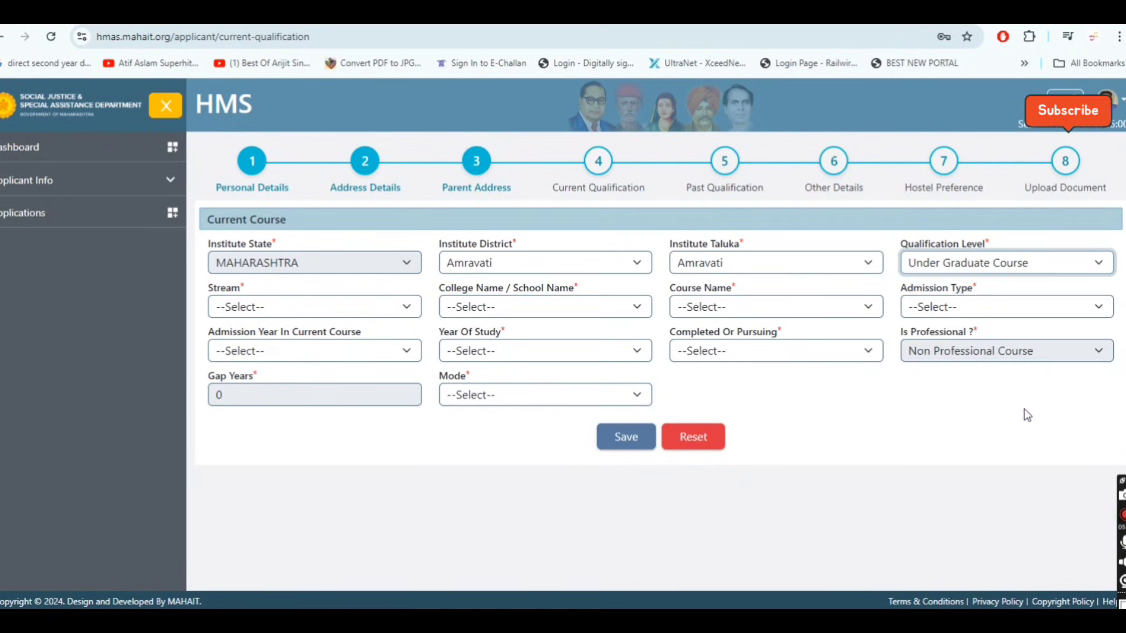
left_click(292, 315)
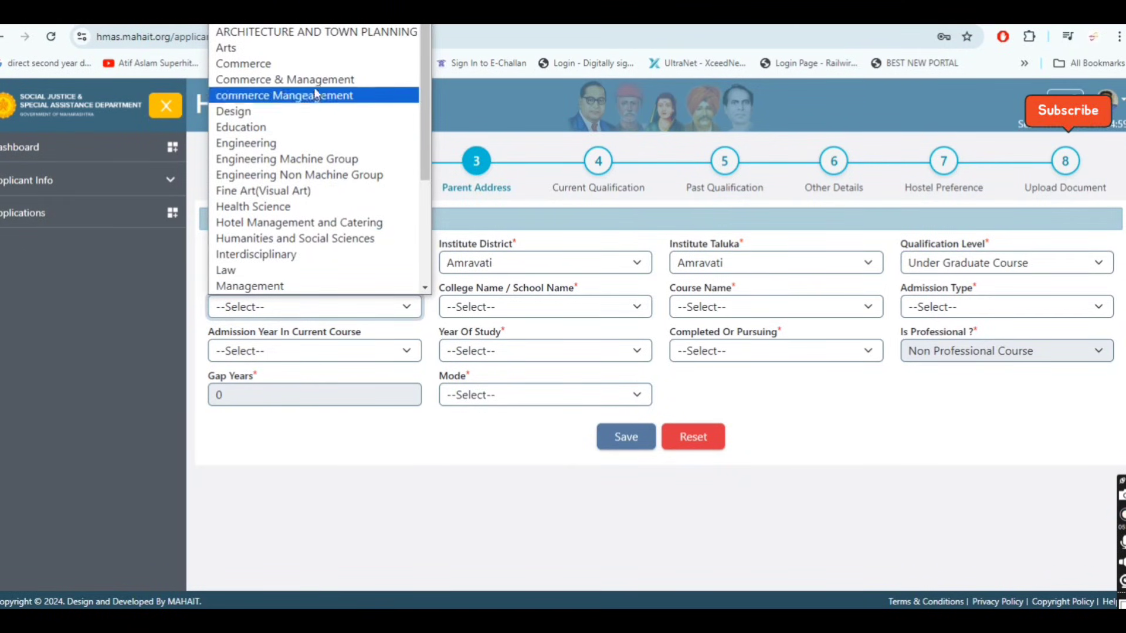
left_click(327, 144)
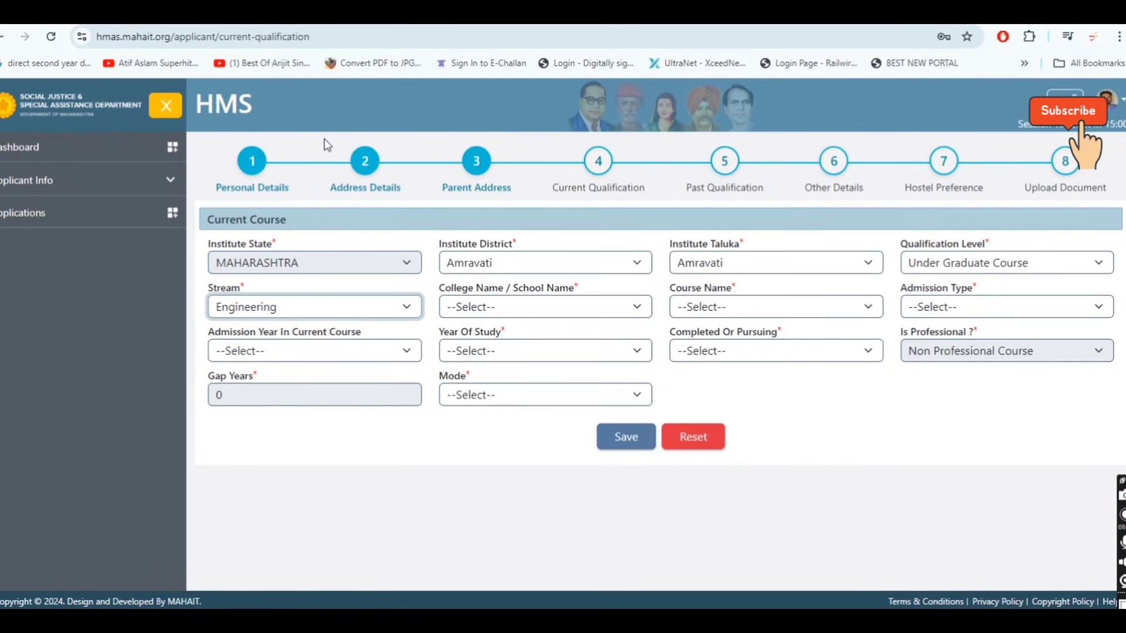
Choose Prof. Ram Meghe Institute, B.E. Computer Science and Engineering, and Through CAP/Govt. Quota admission
left_click(581, 308)
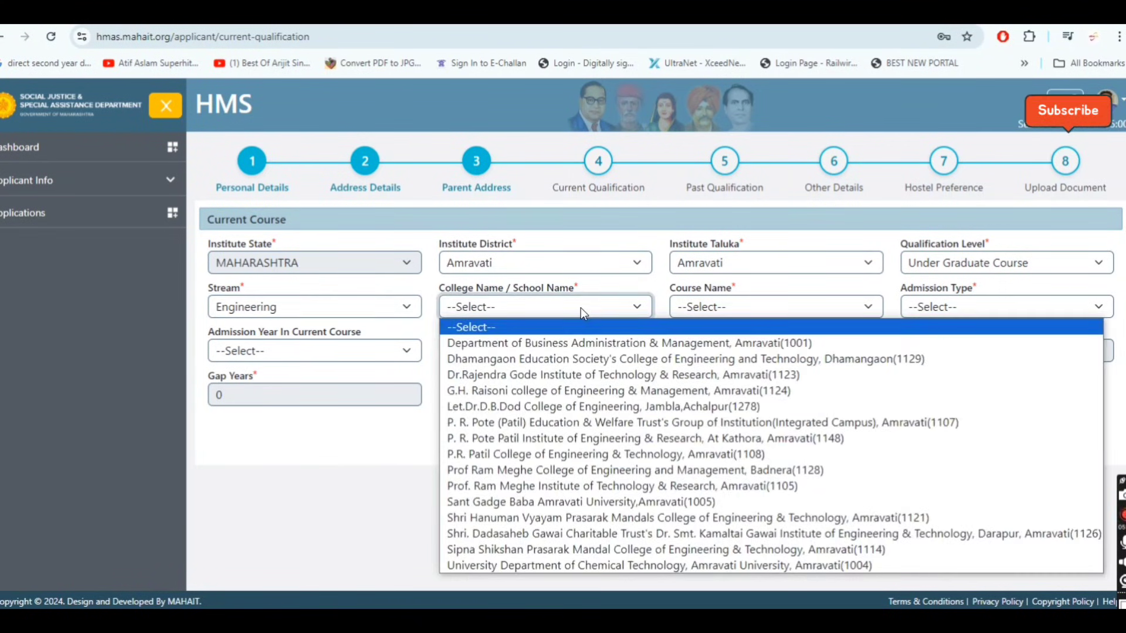
left_click(612, 486)
left_click(777, 307)
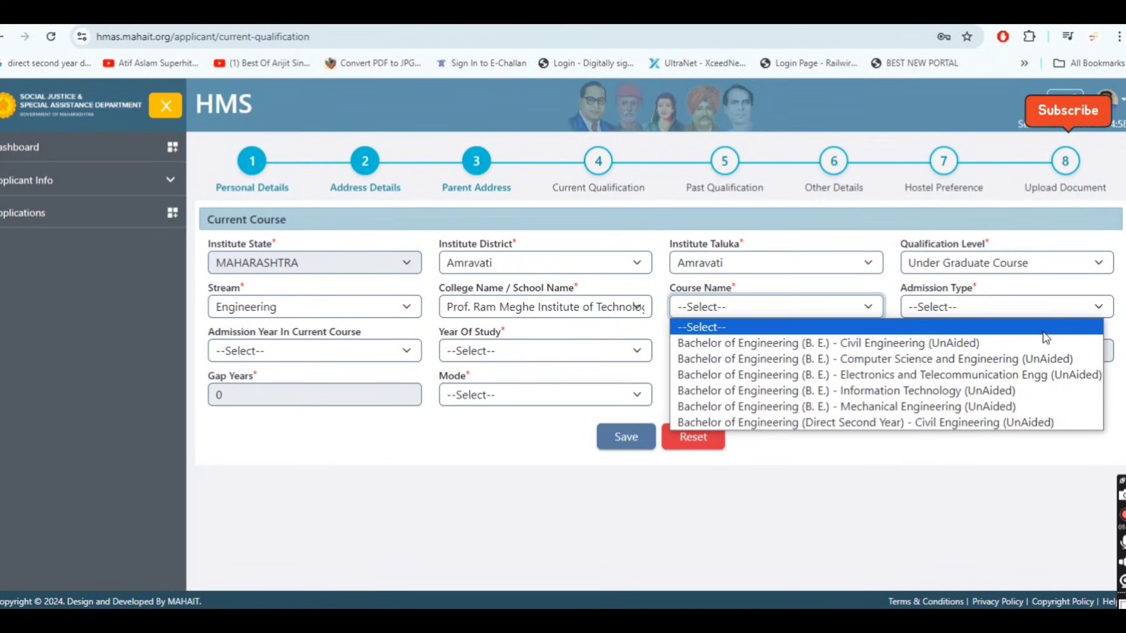
left_click(1030, 360)
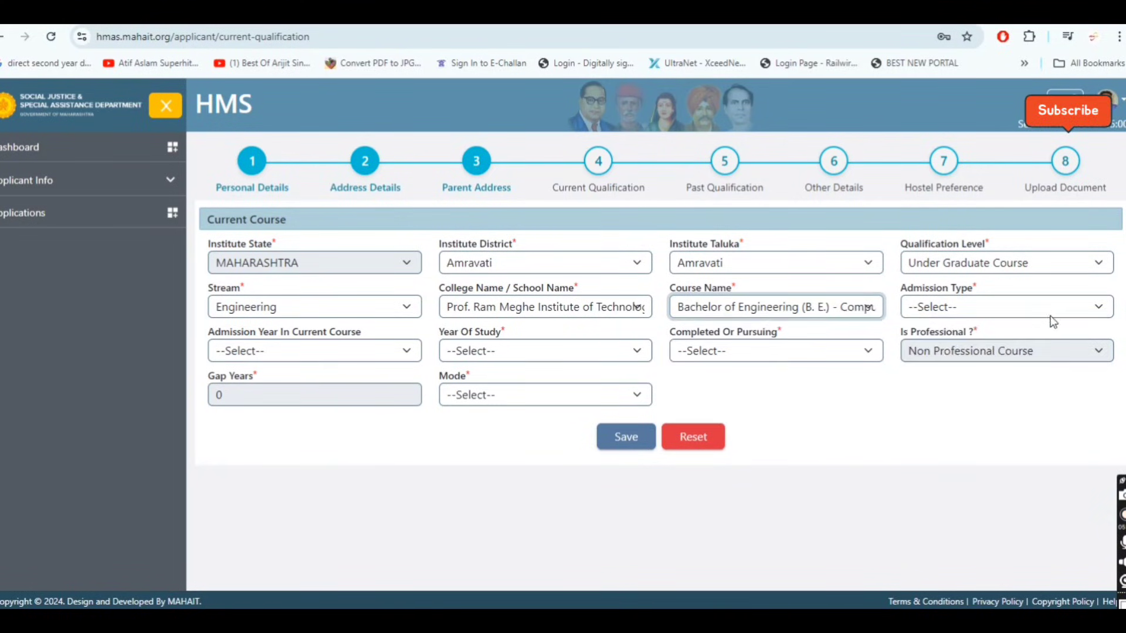
left_click(1053, 305)
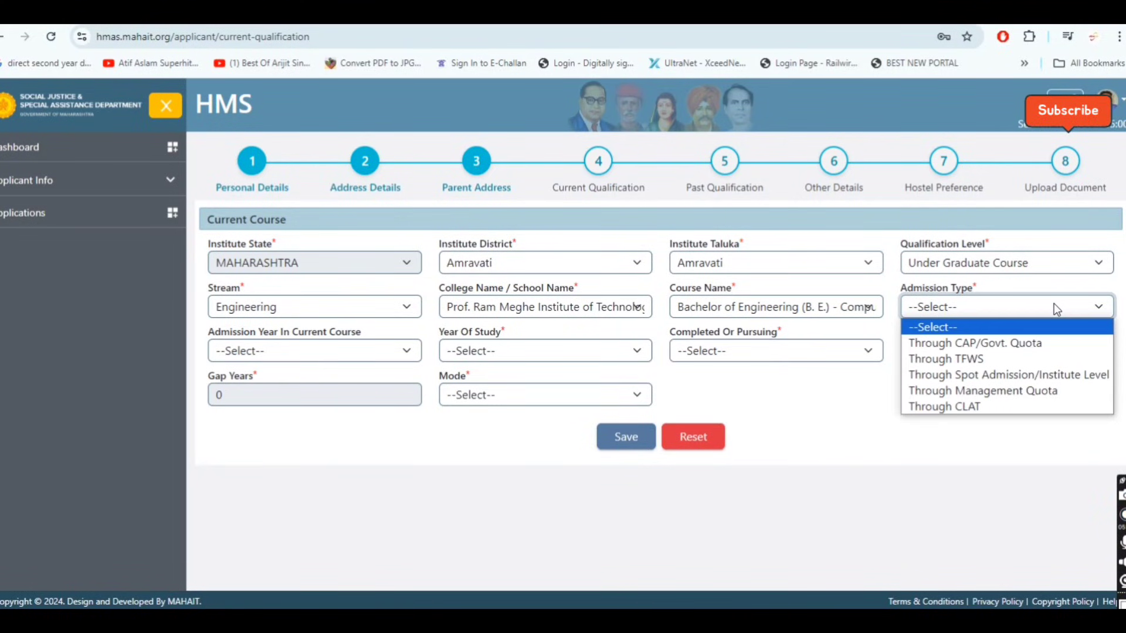
left_click(1050, 346)
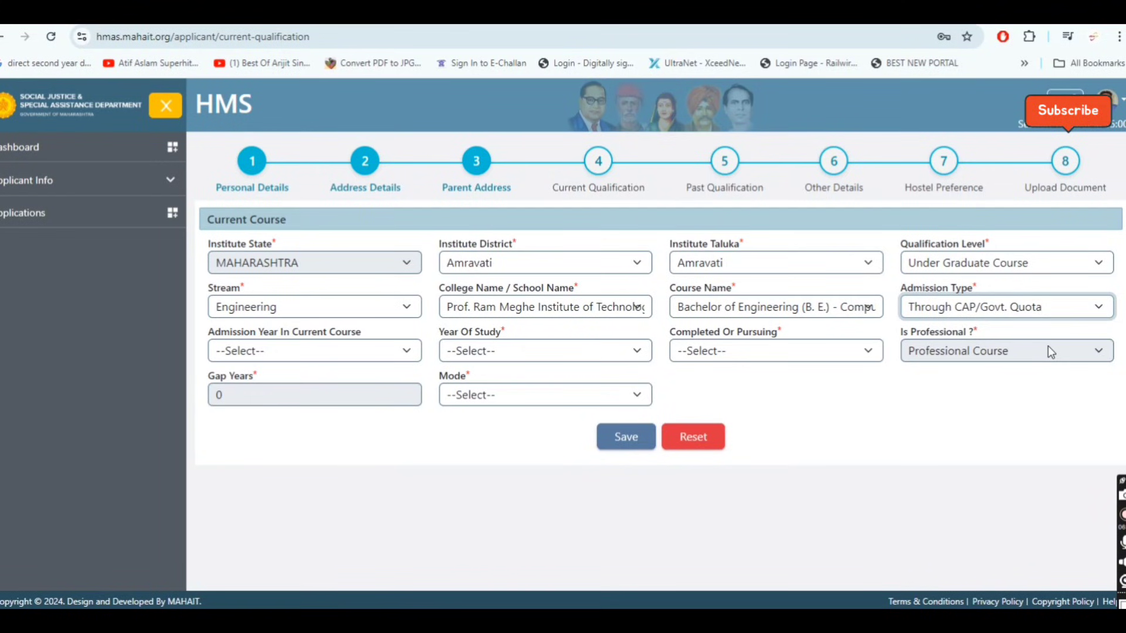
Set admission year 2024, year of study First Year, status First Year Pursuing
left_click(339, 353)
left_click(337, 387)
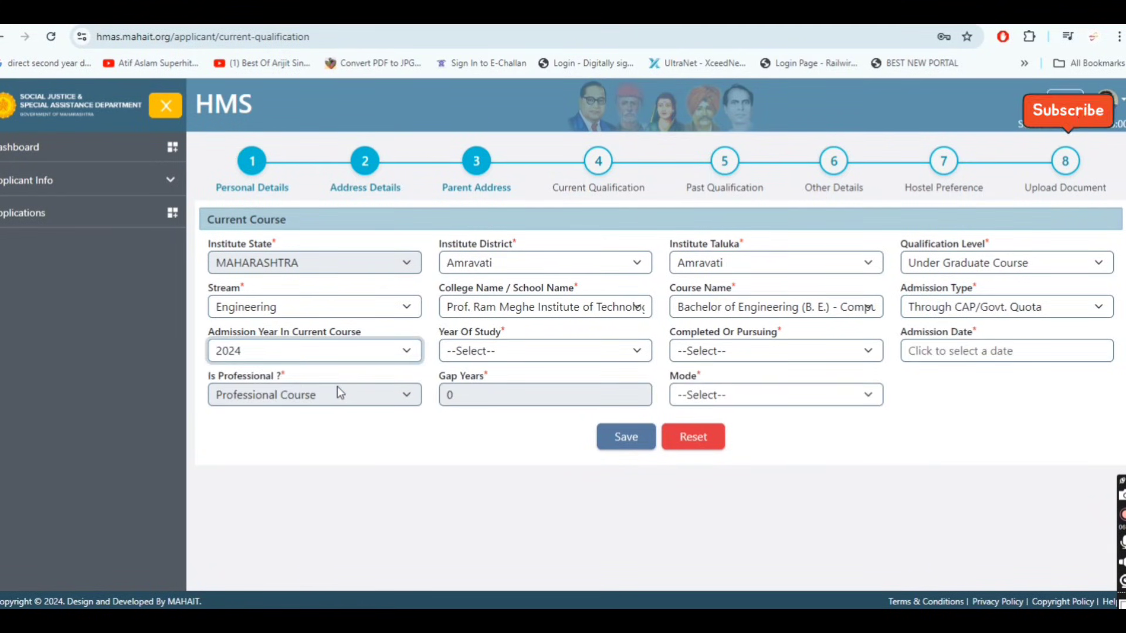
left_click(589, 352)
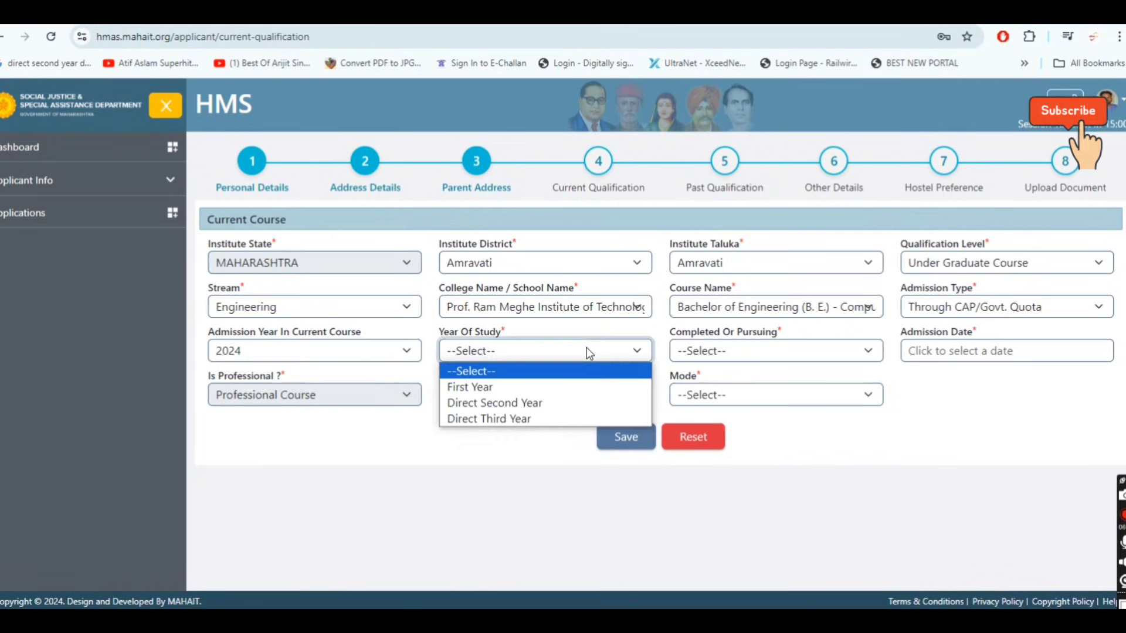
left_click(580, 388)
left_click(827, 361)
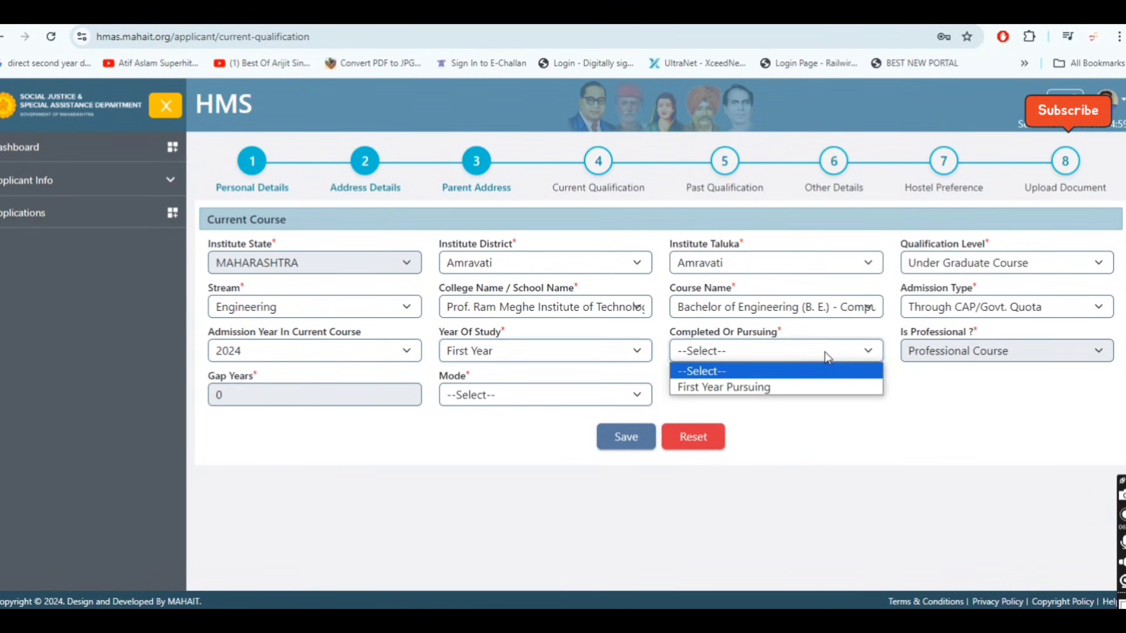
left_click(824, 388)
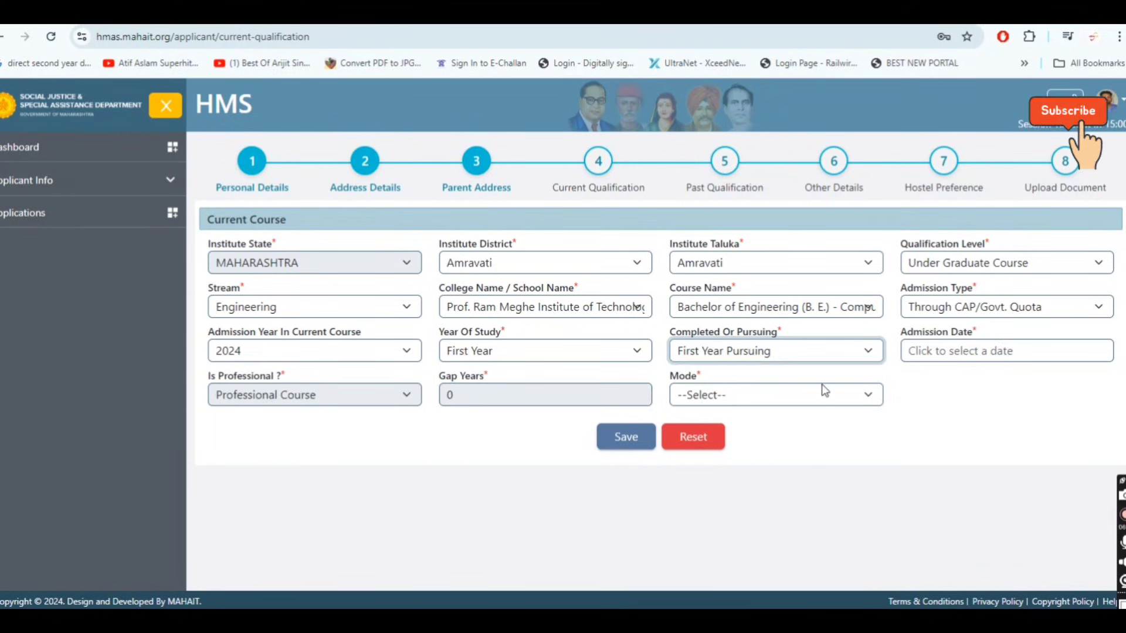
Set the admission date to 5 August 2024 and the mode to Regular
left_click(985, 350)
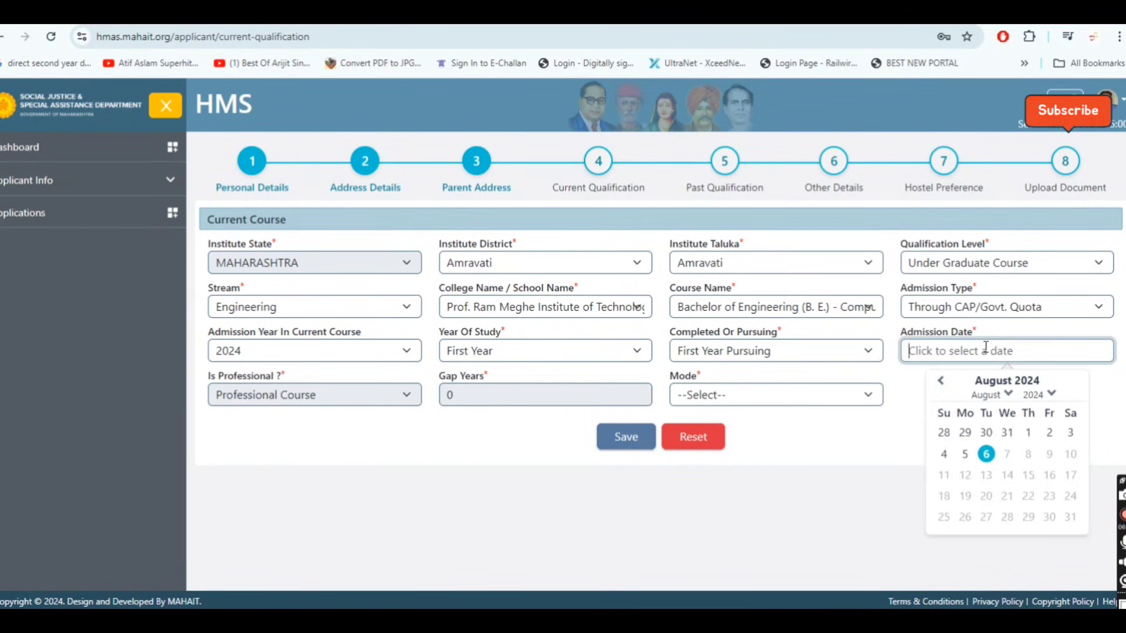
left_click(965, 454)
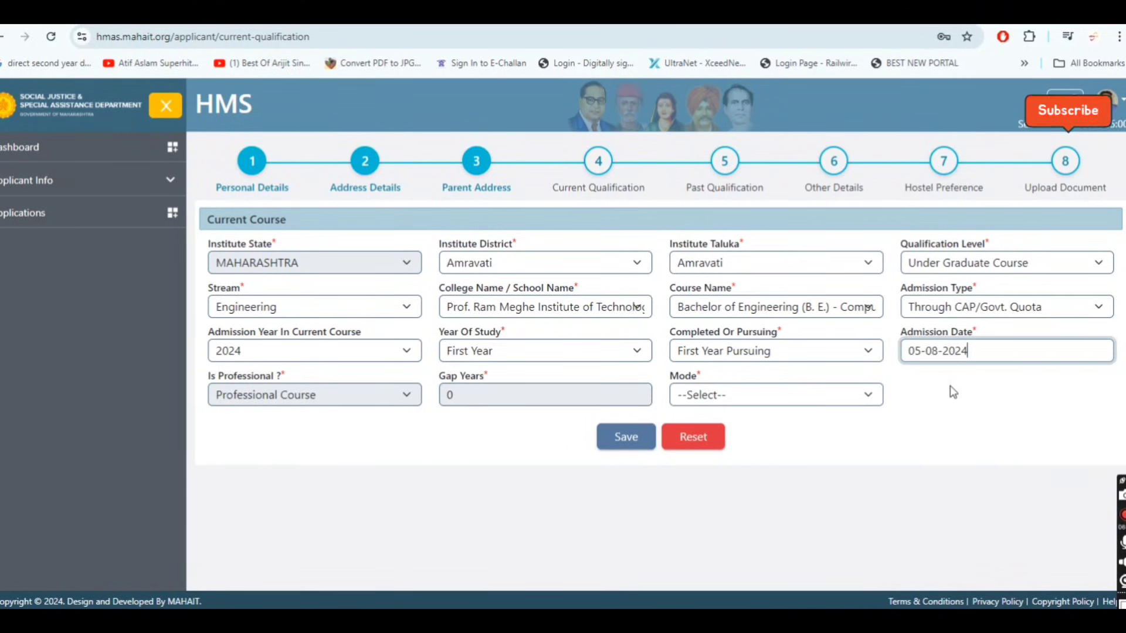
left_click(305, 404)
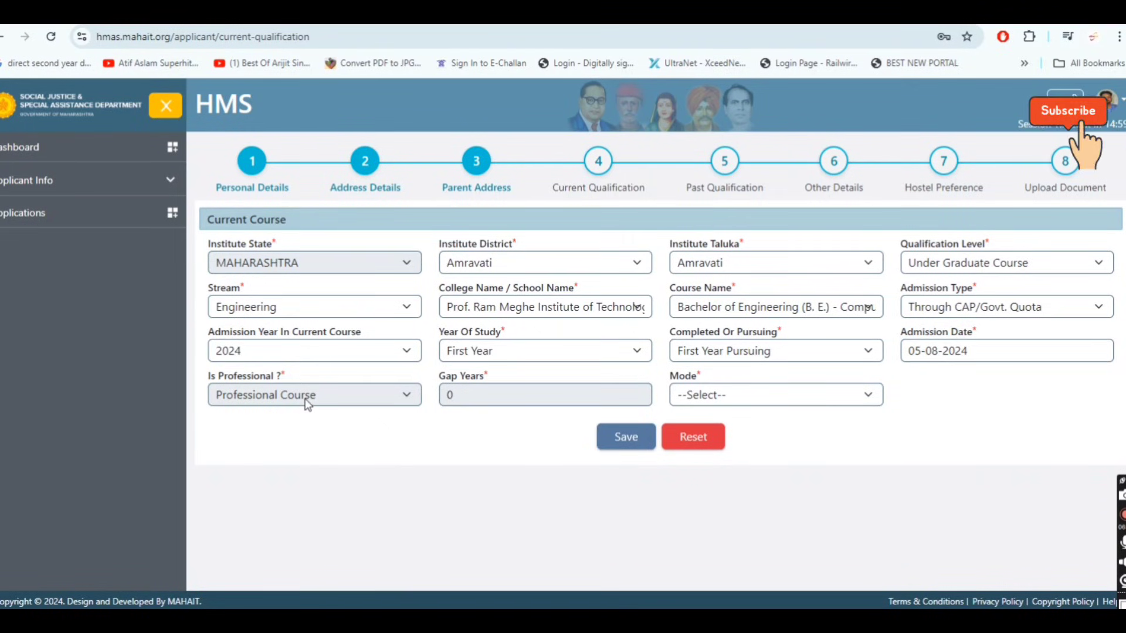
left_click(746, 392)
left_click(756, 427)
Save the Current Course details
left_click(839, 469)
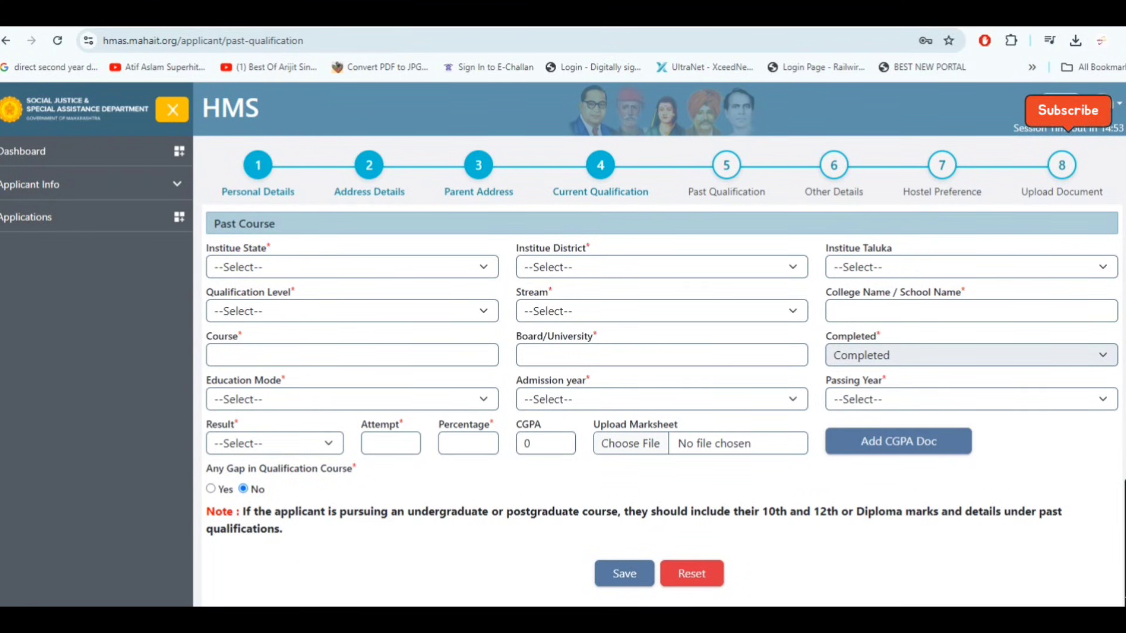
Set institute state MAHARASHTRA, district Amravati, level H.S.C. (12 Std), stream Science
left_click(360, 276)
type("maha")
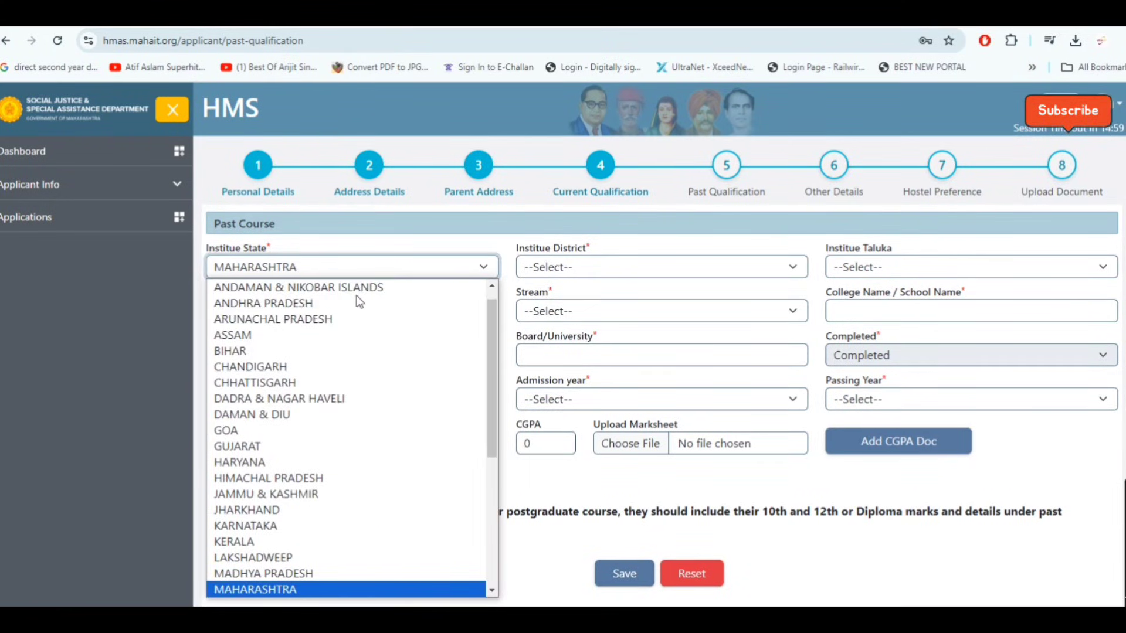
key("Return")
left_click(621, 267)
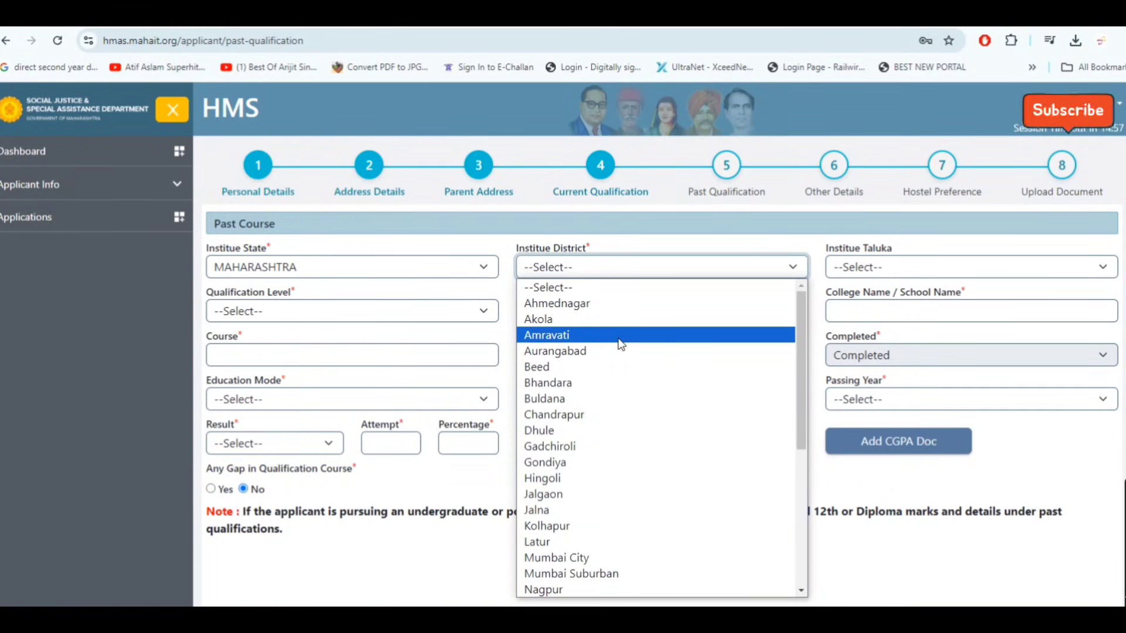
left_click(621, 342)
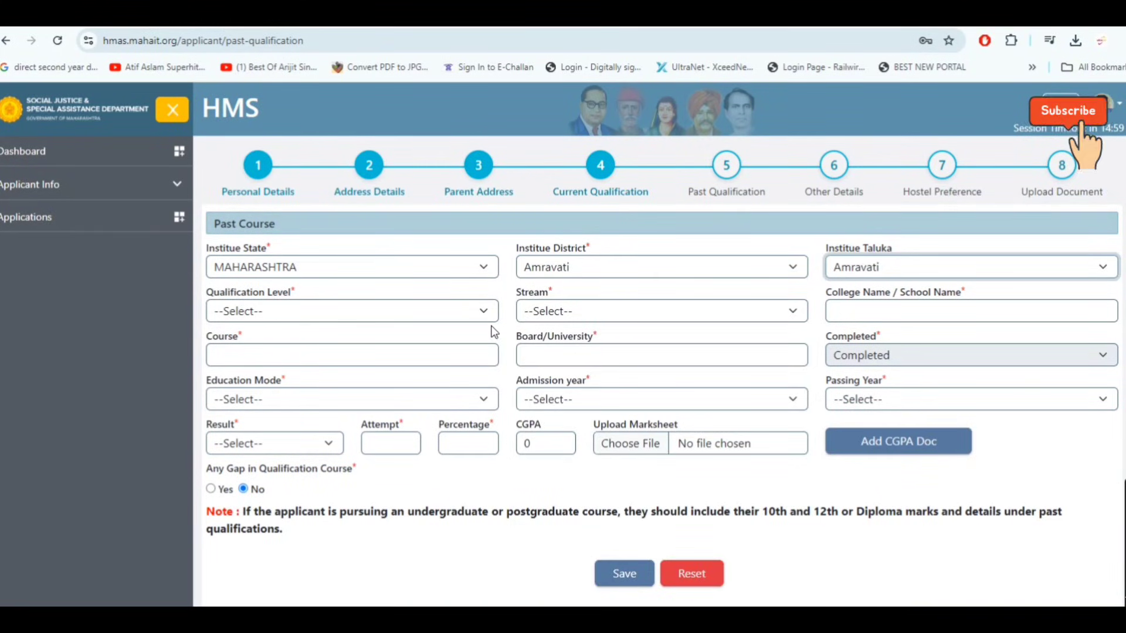
left_click(444, 305)
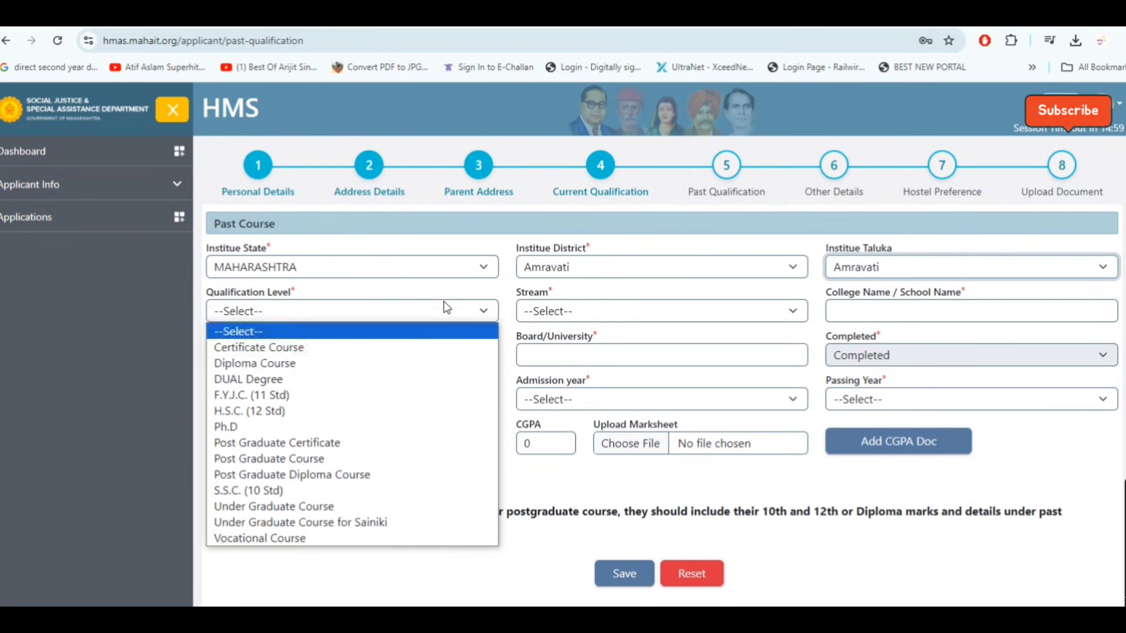
left_click(382, 413)
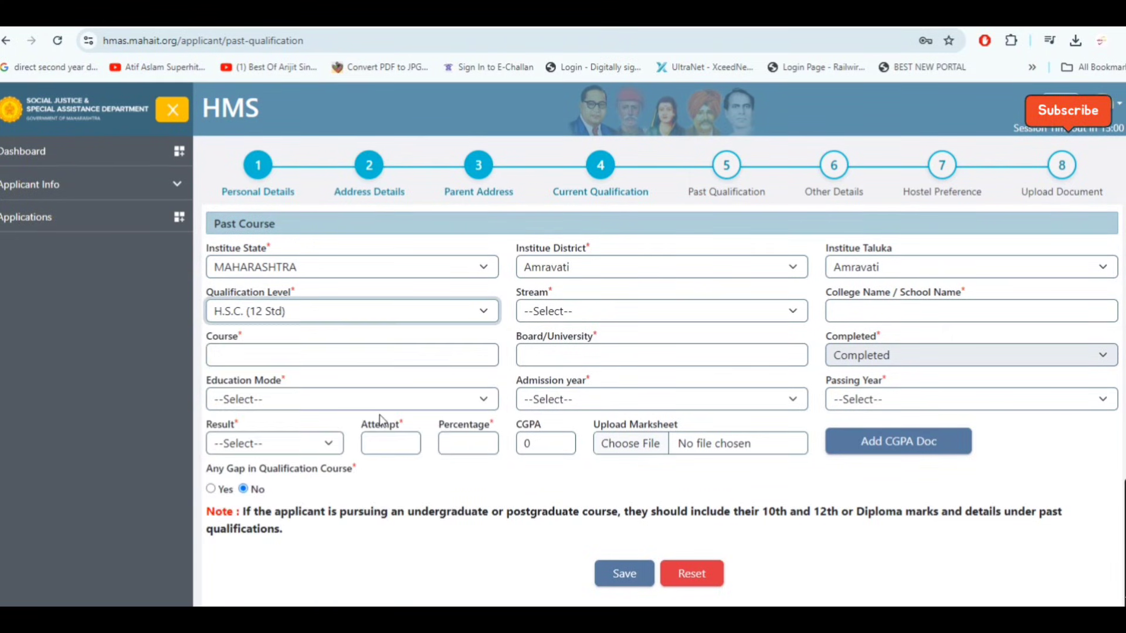
left_click(600, 315)
left_click(609, 394)
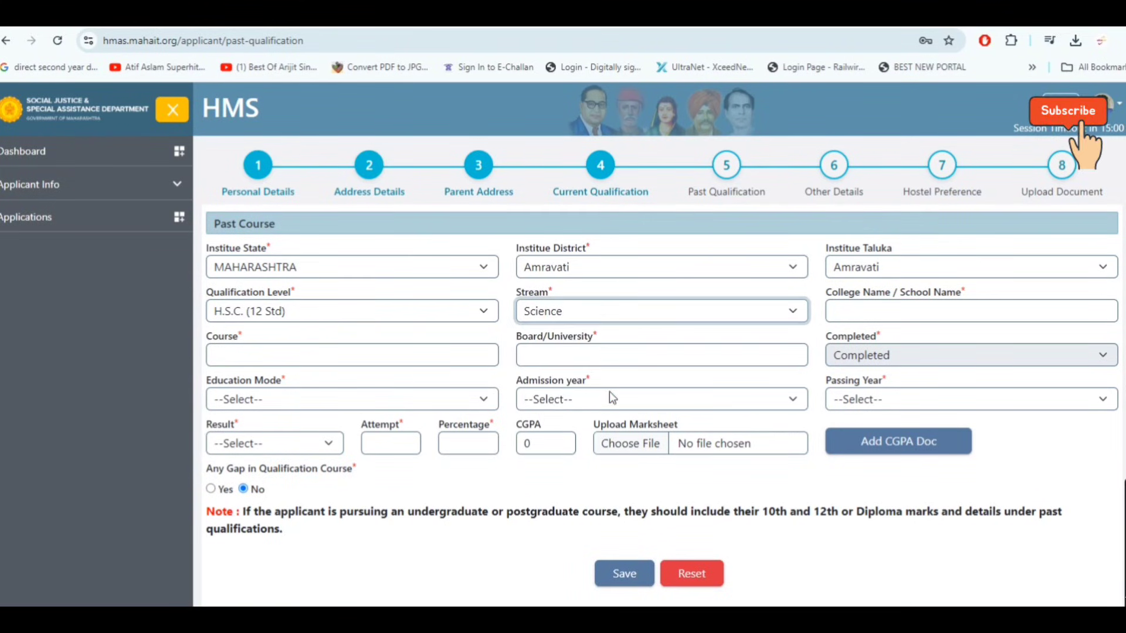
Choose BRIJLAL BIYANI SCIENCE COLLEGE, course 12th Science (Aided), and Regular education mode
left_click(924, 310)
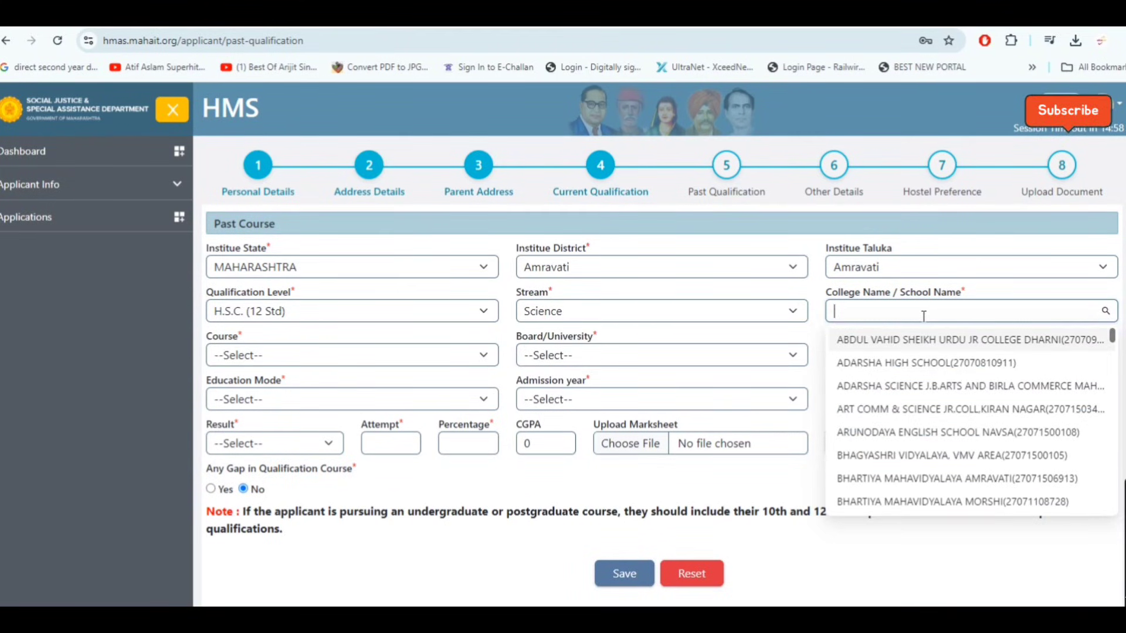
scroll(908, 451, "down", 1)
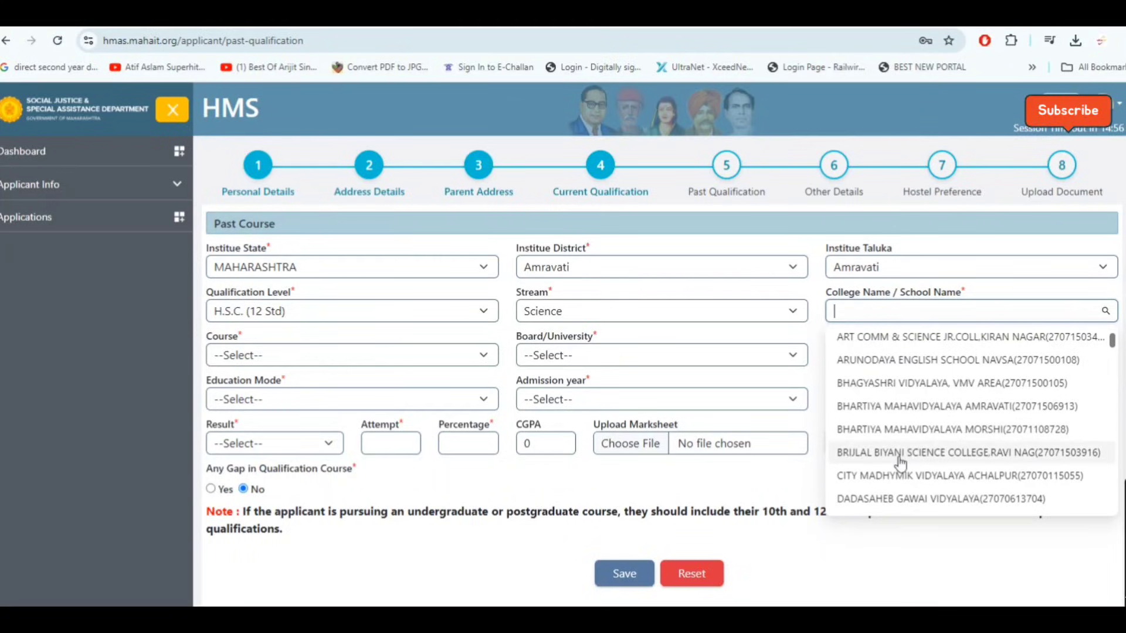
left_click(908, 453)
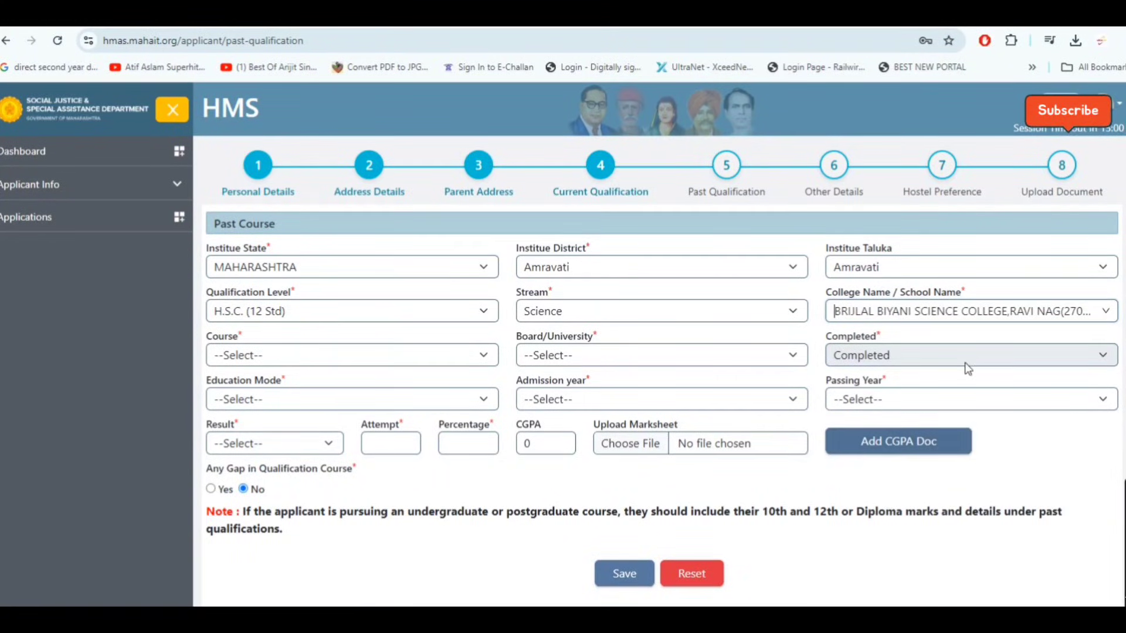
left_click(299, 353)
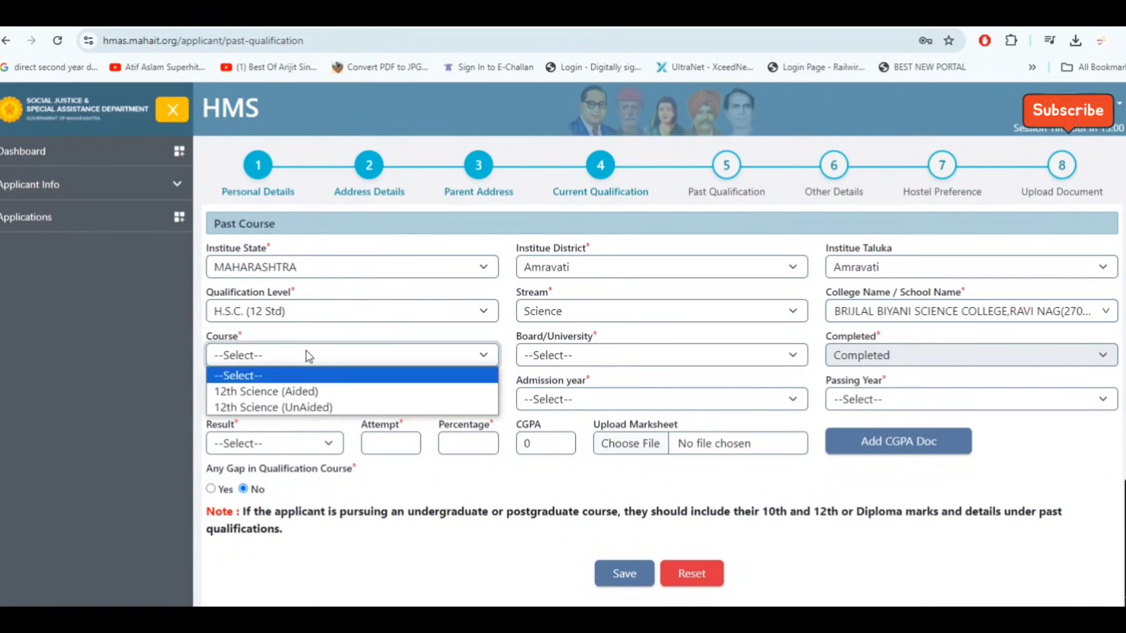
left_click(337, 391)
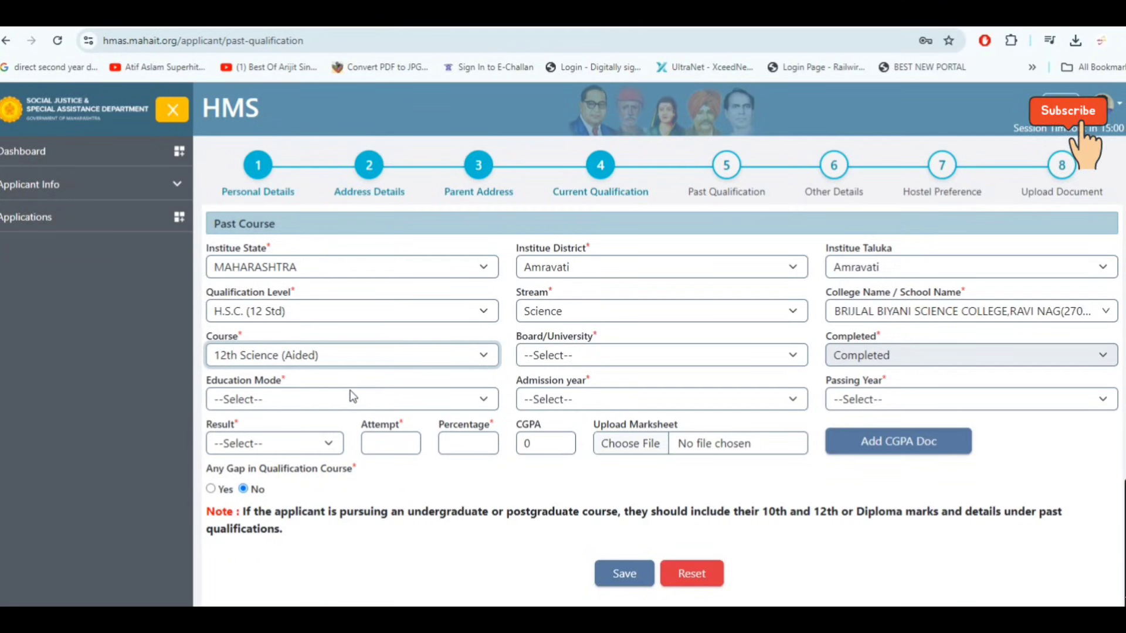
left_click(411, 401)
left_click(405, 451)
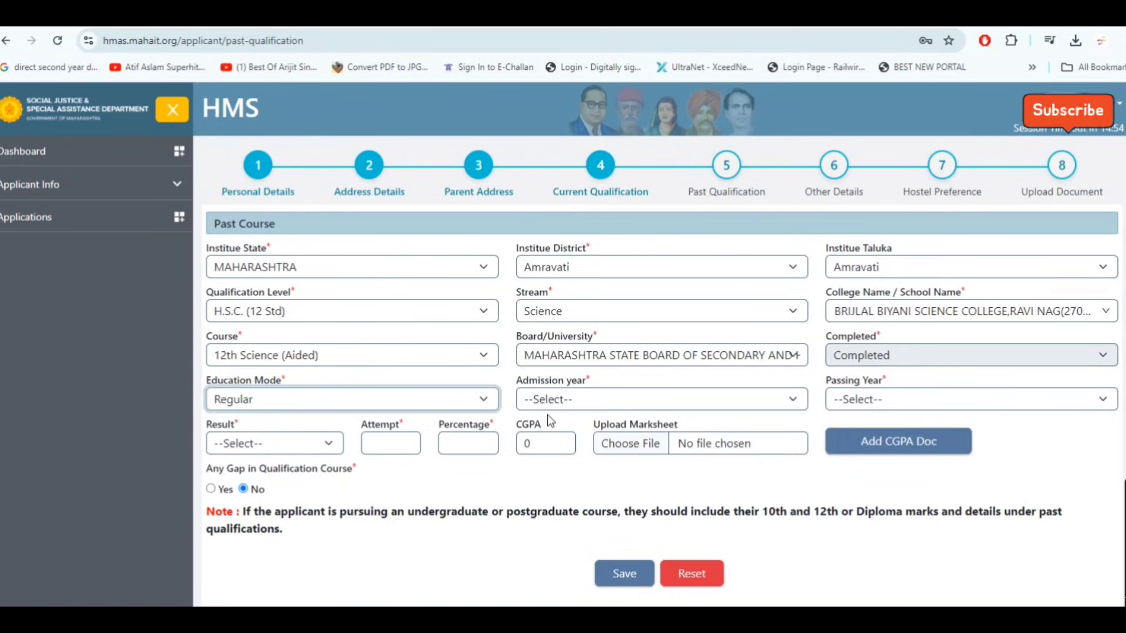
Set admission year 2023, passing year 2024, and result Pass
left_click(568, 401)
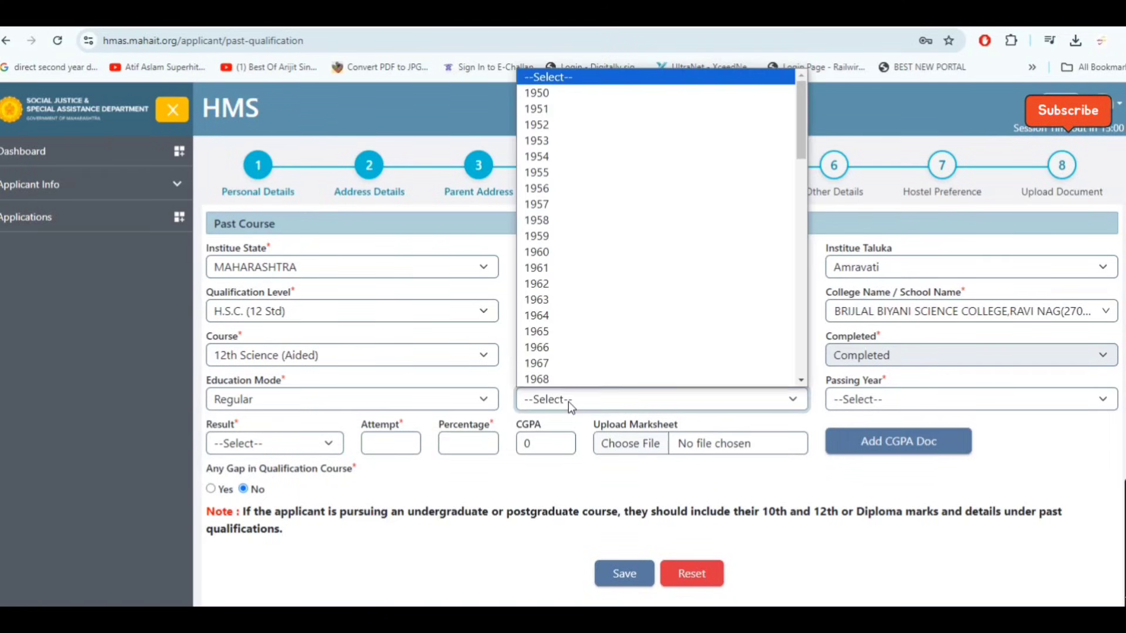
left_click(603, 372)
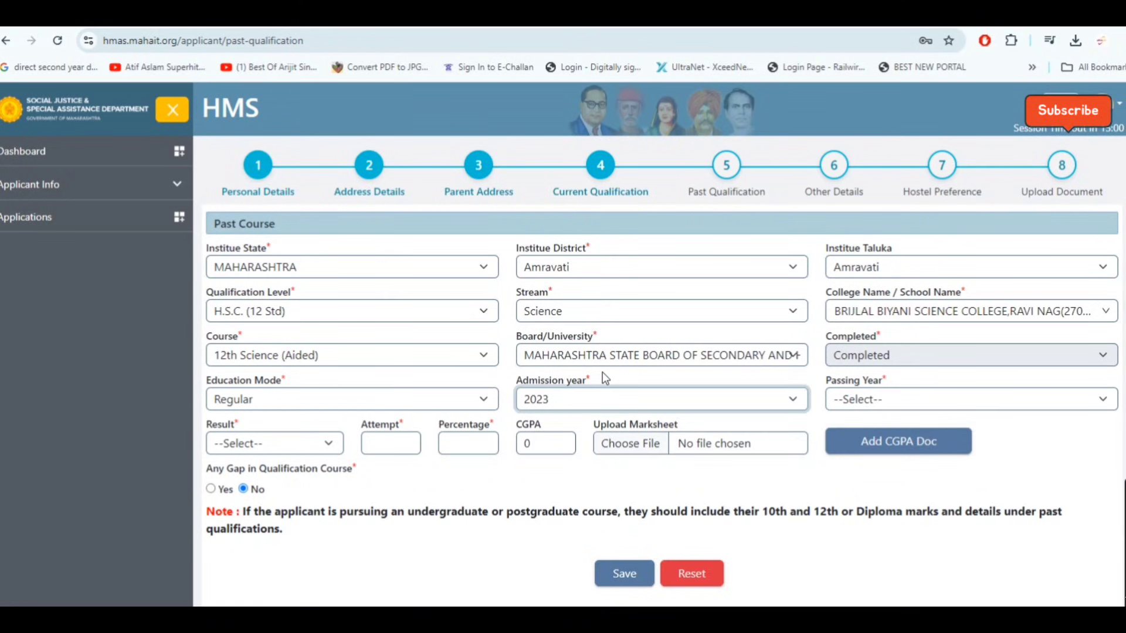
left_click(803, 478)
left_click(912, 412)
left_click(903, 435)
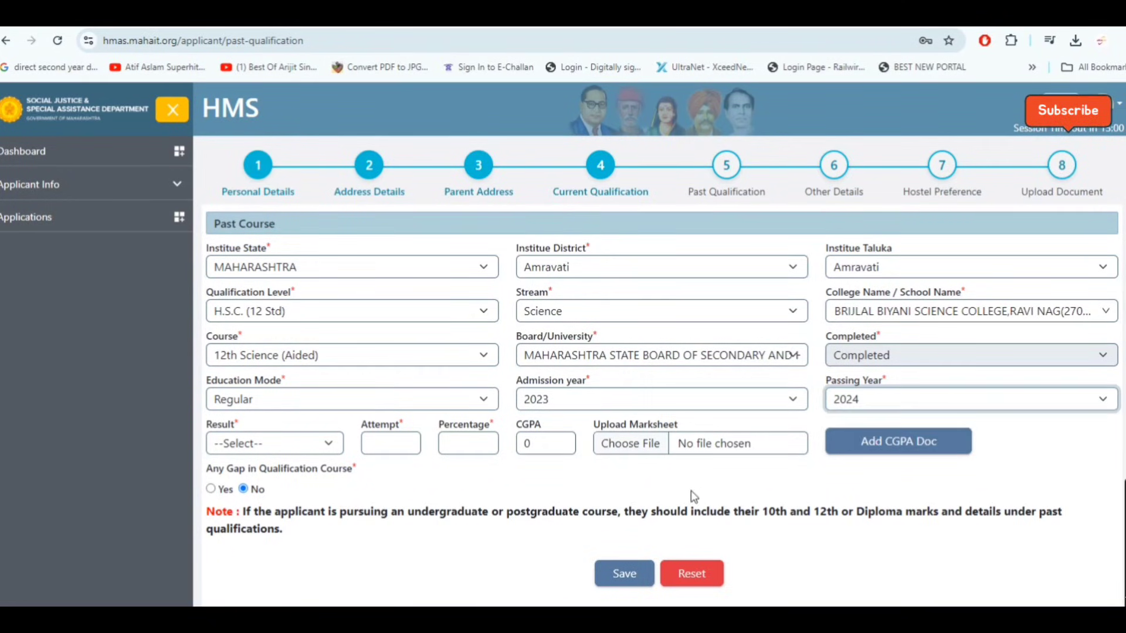
left_click(261, 451)
left_click(281, 477)
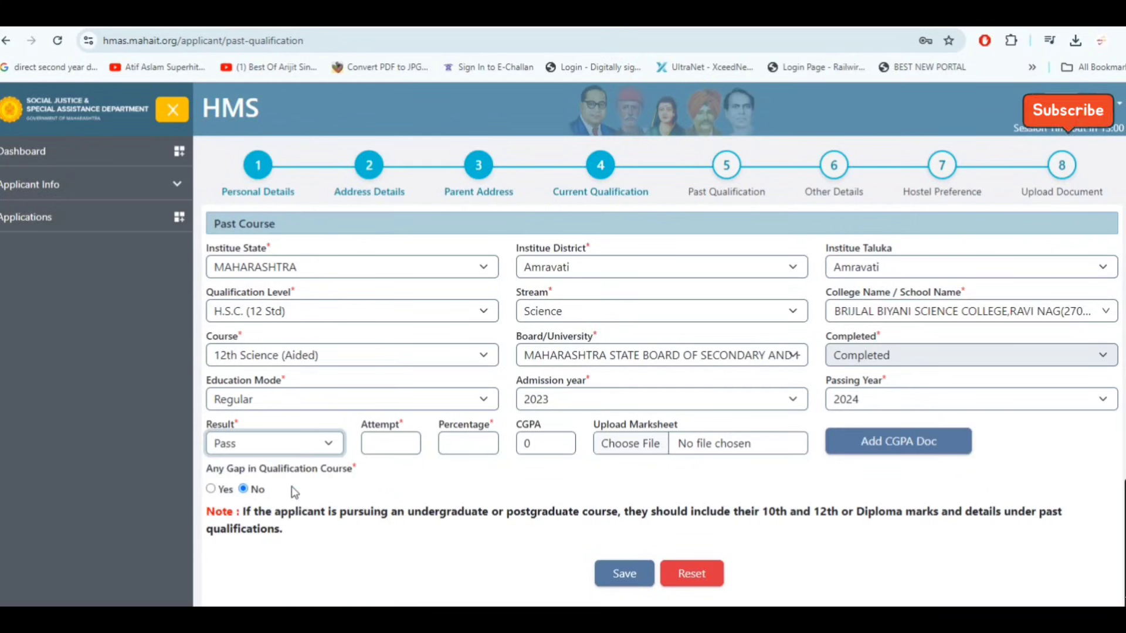
Enter 1 attempt and 70.50 percentage, then move to the CGPA field
left_click(385, 447)
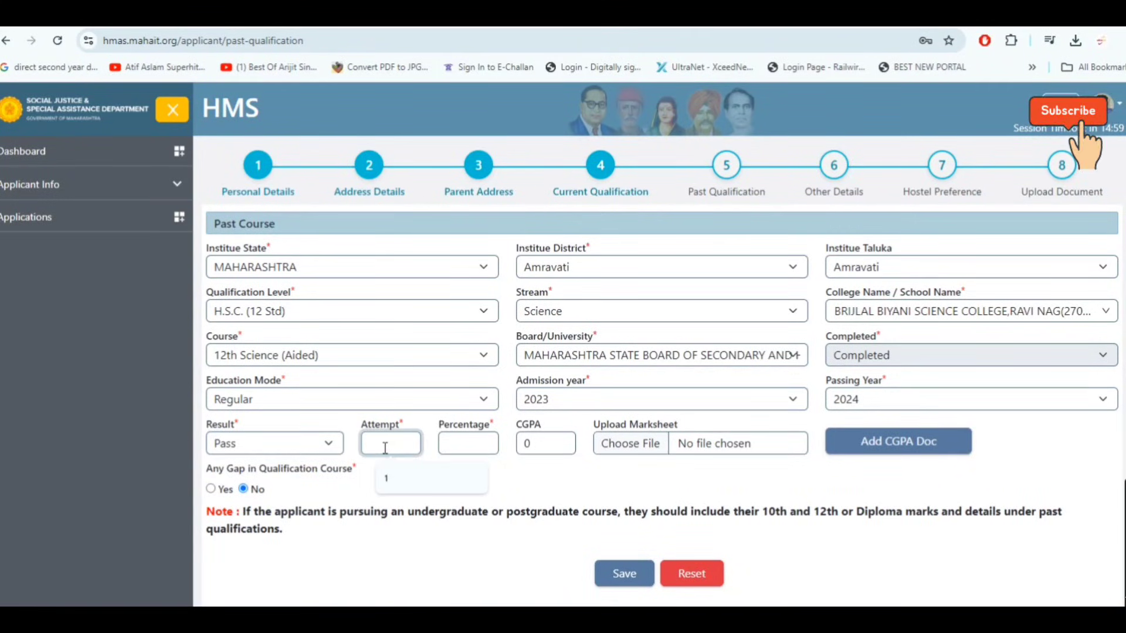
type("1")
left_click(466, 447)
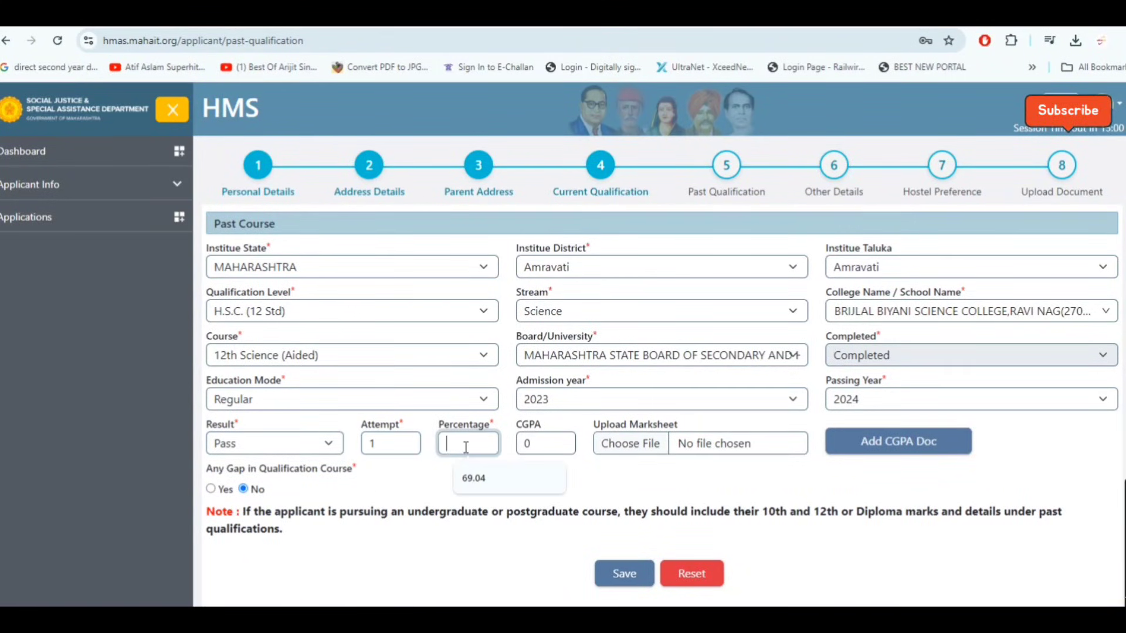
type("70.50")
left_click(532, 446)
left_click(549, 483)
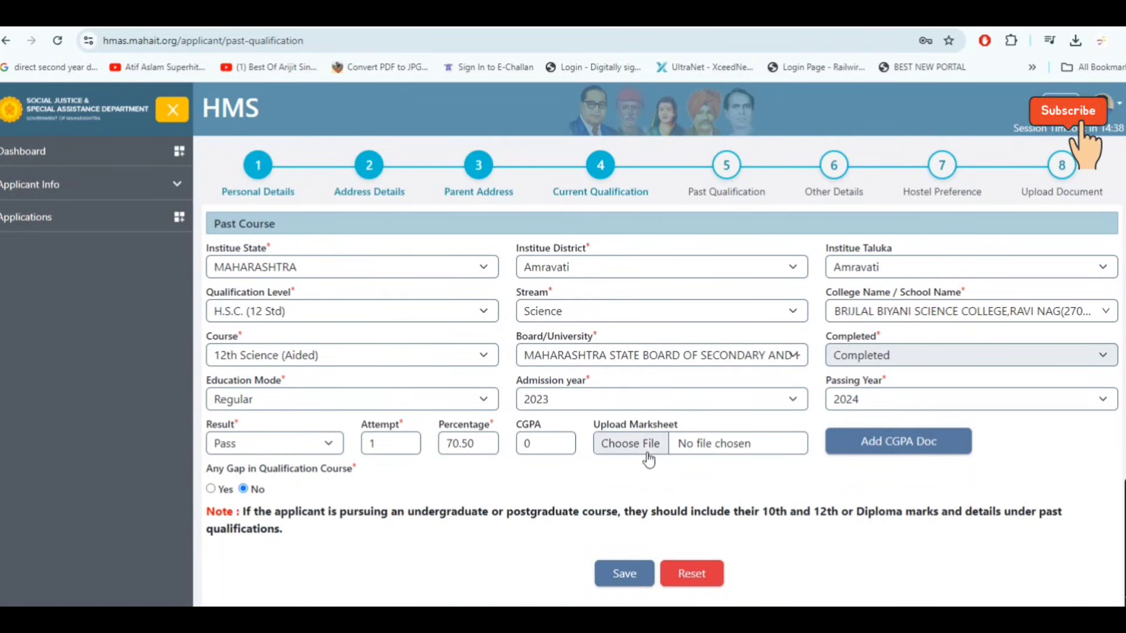
Save the 12th Science qualification record
left_click(623, 573)
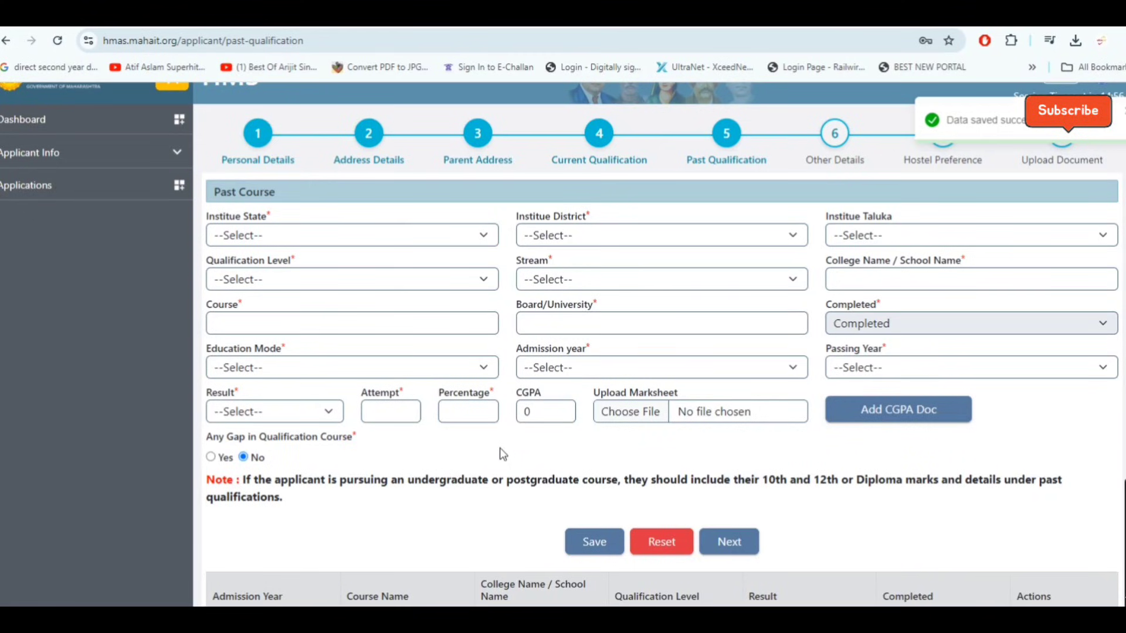
scroll(501, 449, "down", 2)
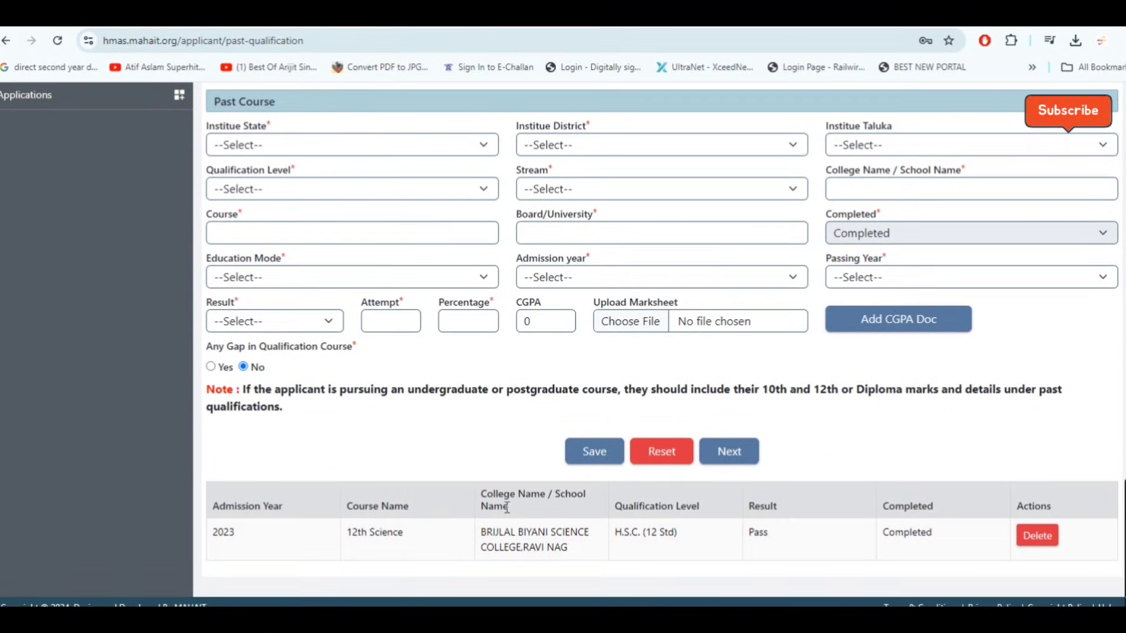
scroll(507, 508, "up", 1)
Start an S.S.C. (10 Std) entry: MAHARASHTRA, Amravati district and taluka, SSC stream
left_click(282, 221)
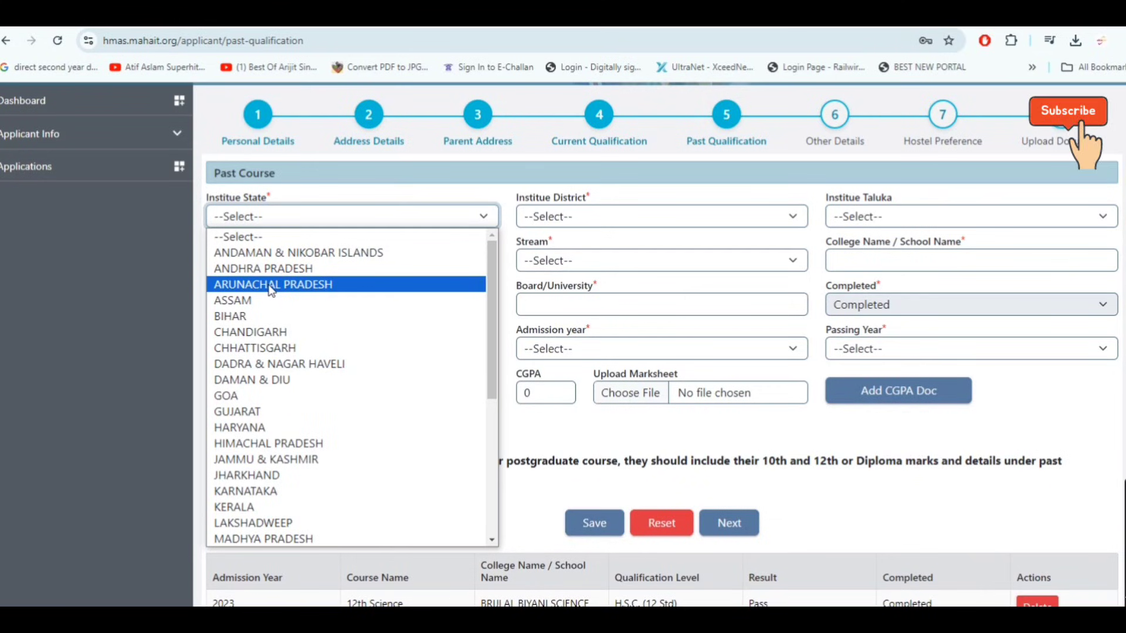
type("mah")
key("Return")
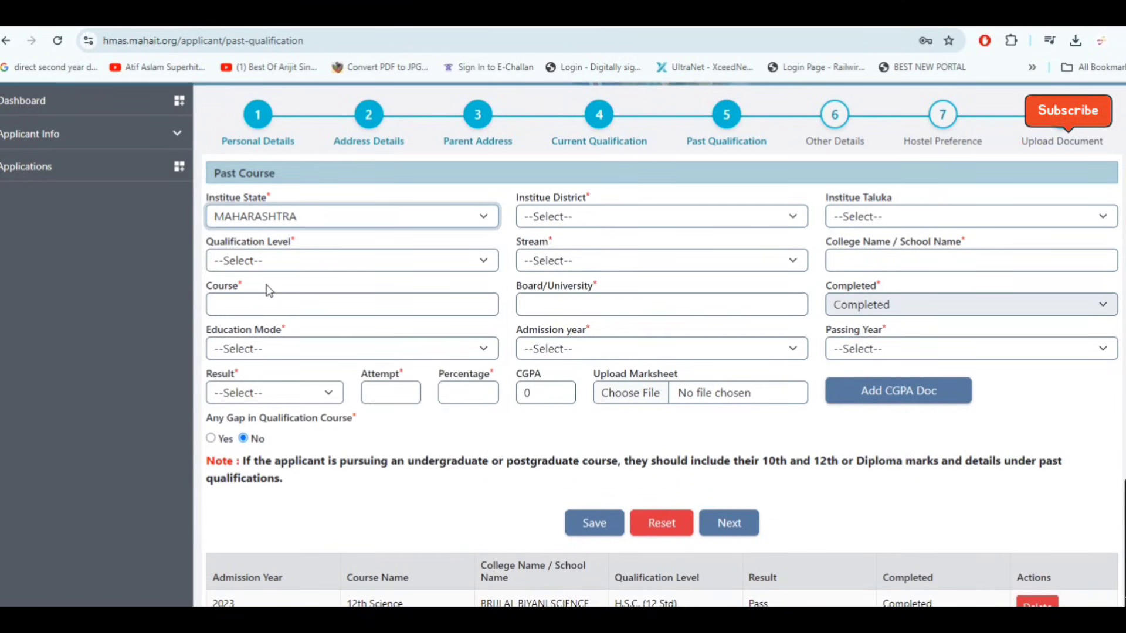
left_click(588, 219)
left_click(614, 286)
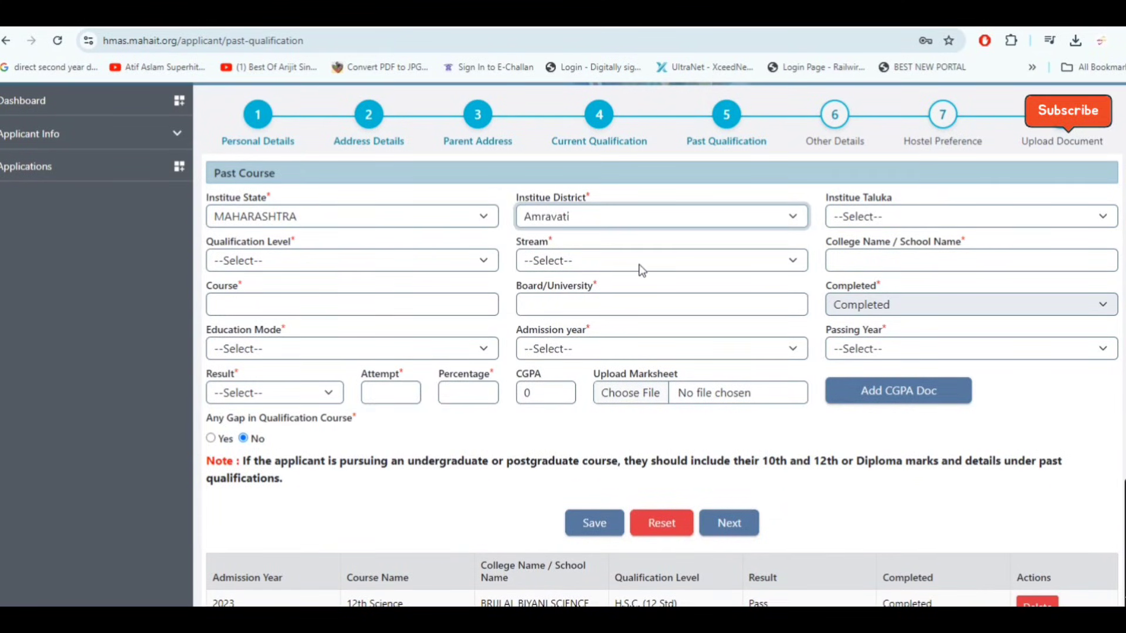
left_click(876, 223)
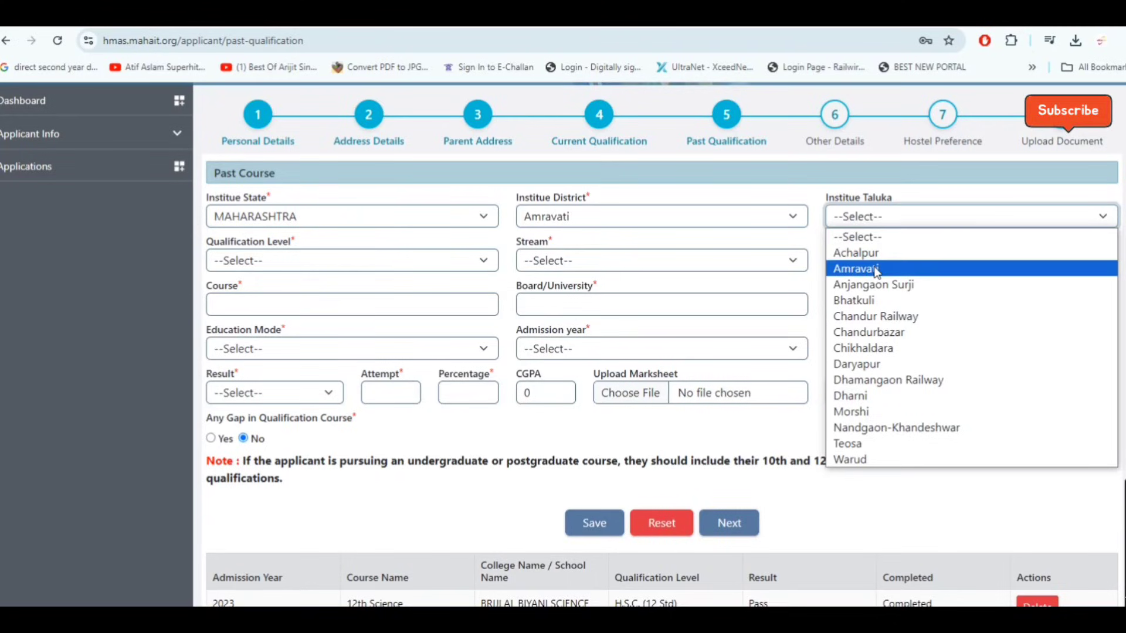
left_click(859, 266)
left_click(279, 265)
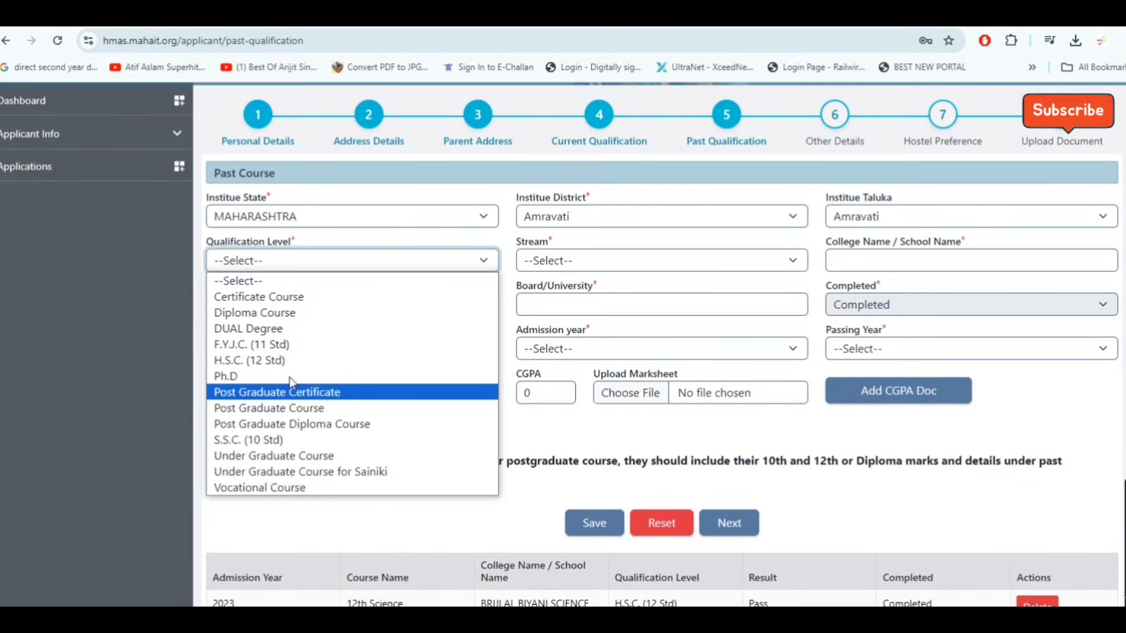
left_click(292, 440)
left_click(598, 264)
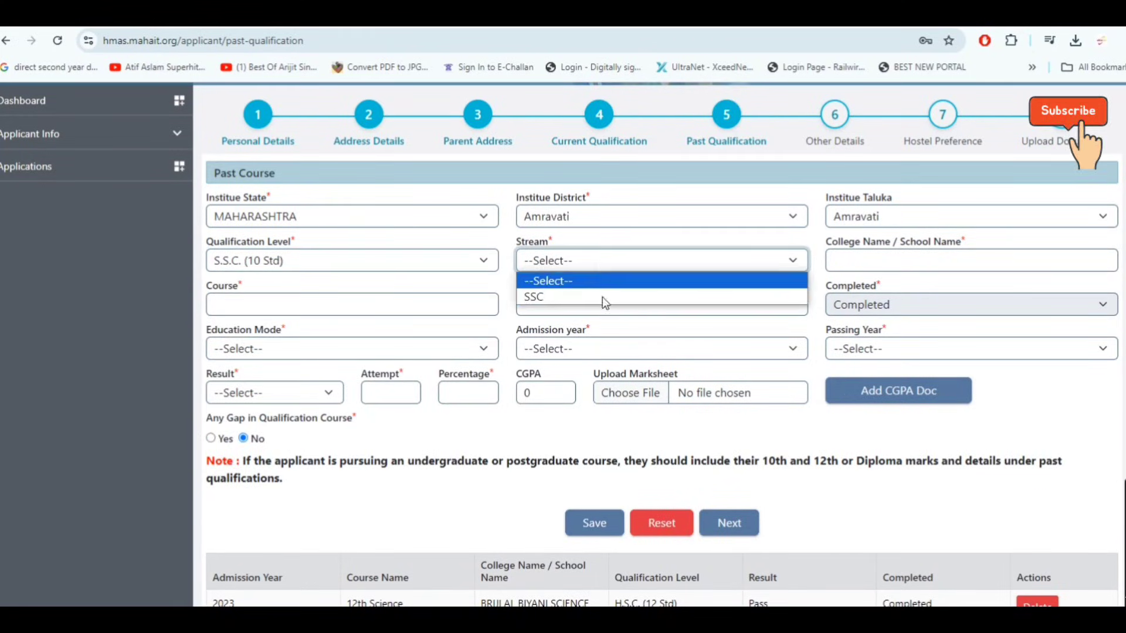
left_click(603, 297)
Choose A H URDU HIGH SCHOOL, Secondary board, Regular mode, and admission year 2021
left_click(891, 261)
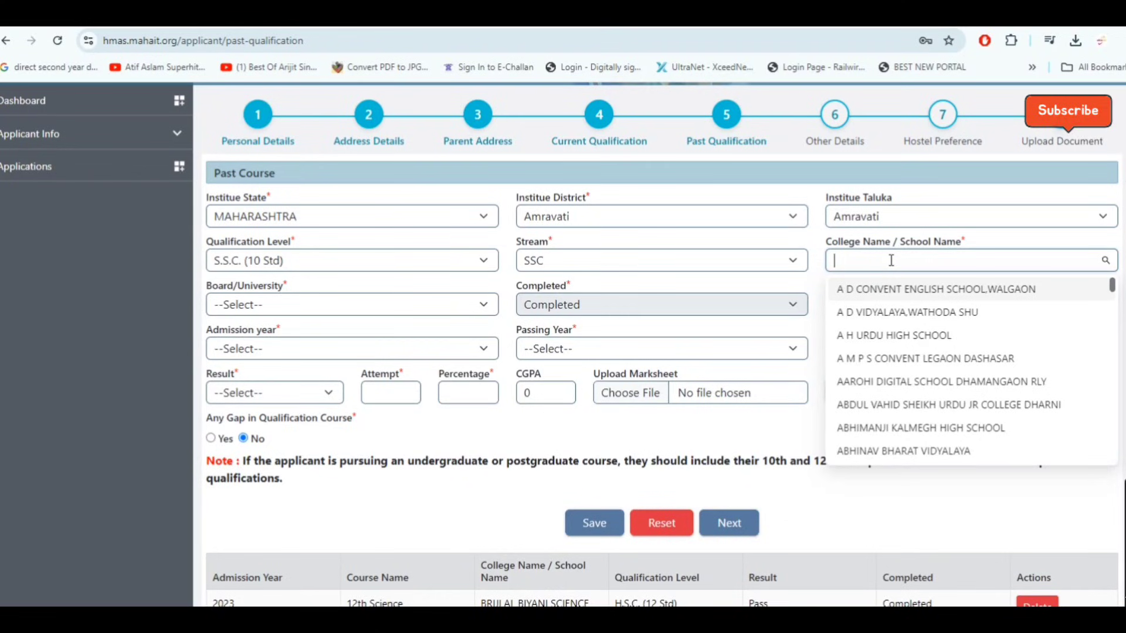
left_click(914, 337)
left_click(246, 306)
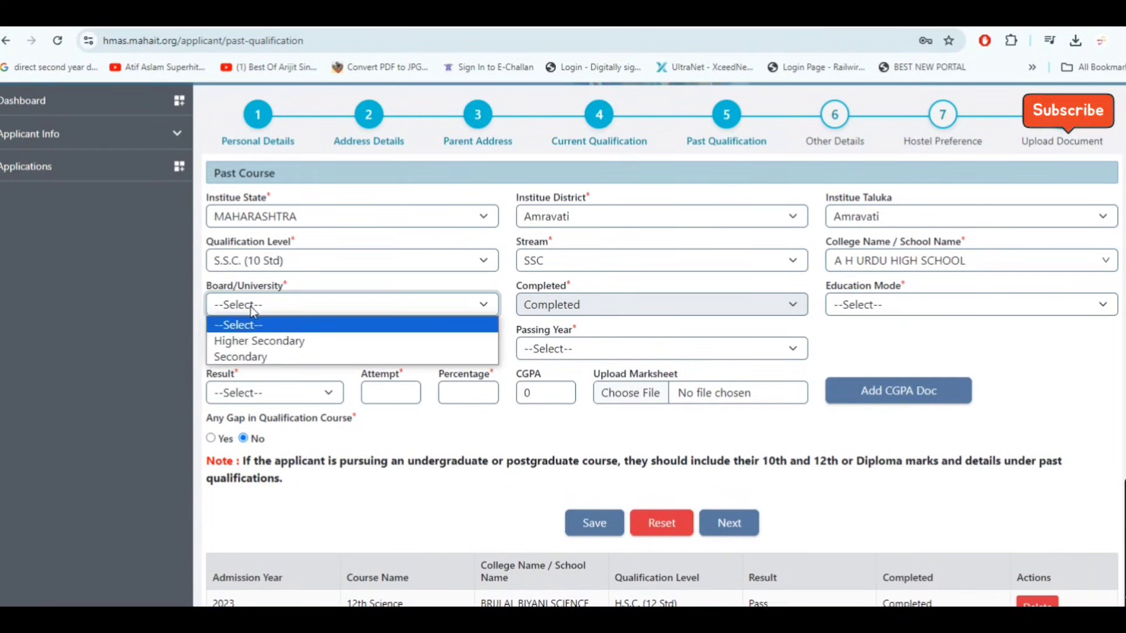
left_click(282, 356)
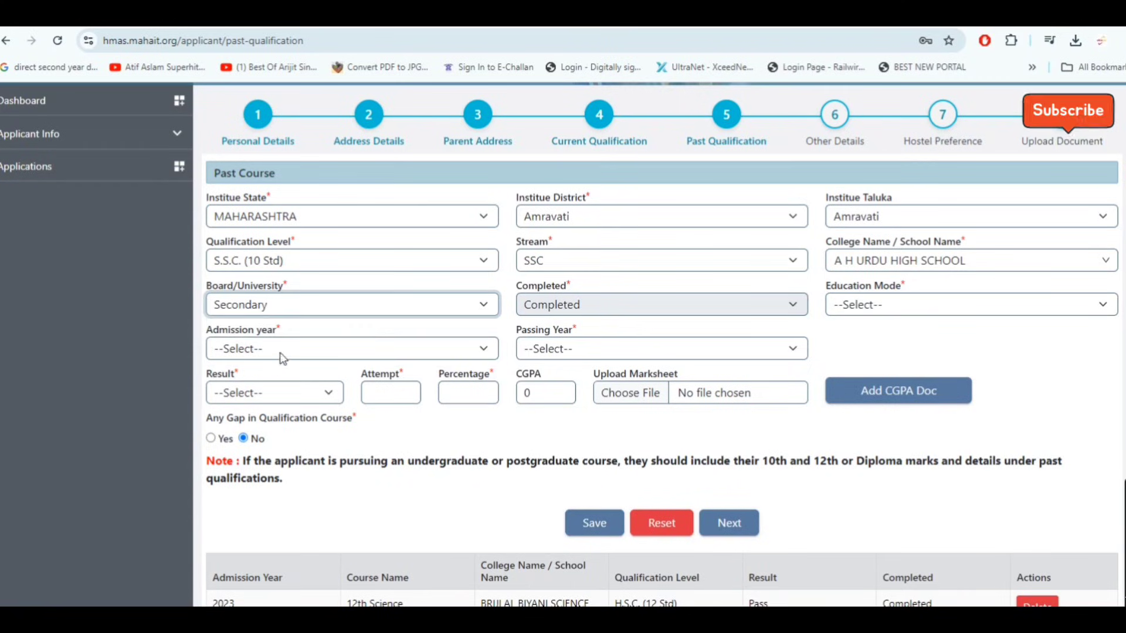
left_click(893, 304)
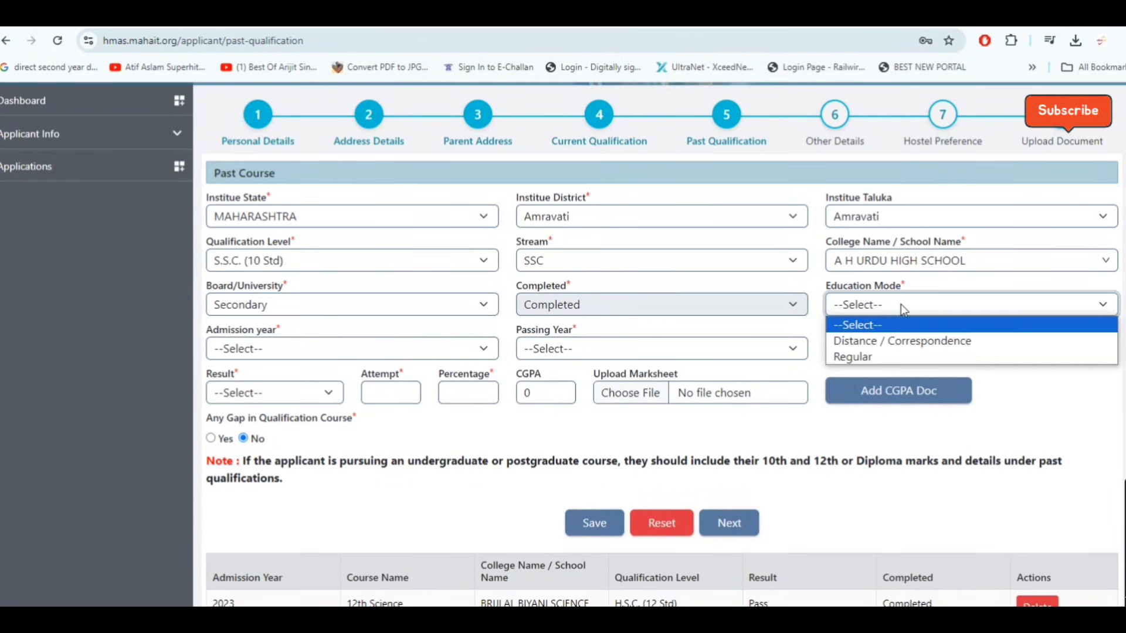
left_click(886, 352)
left_click(342, 352)
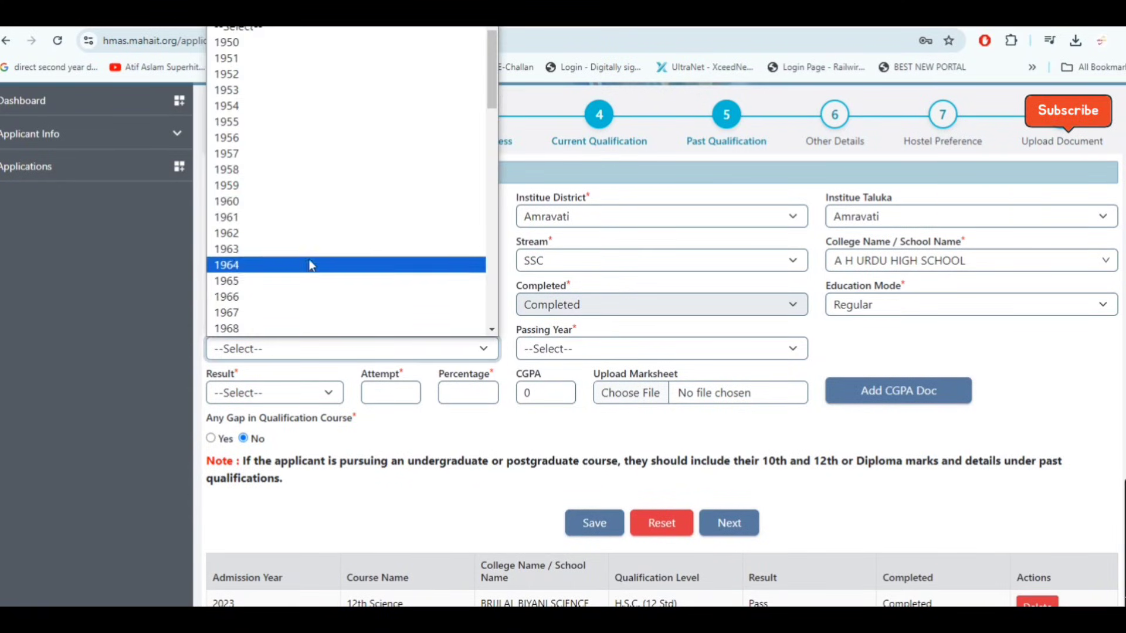
scroll(312, 265, "down", 15)
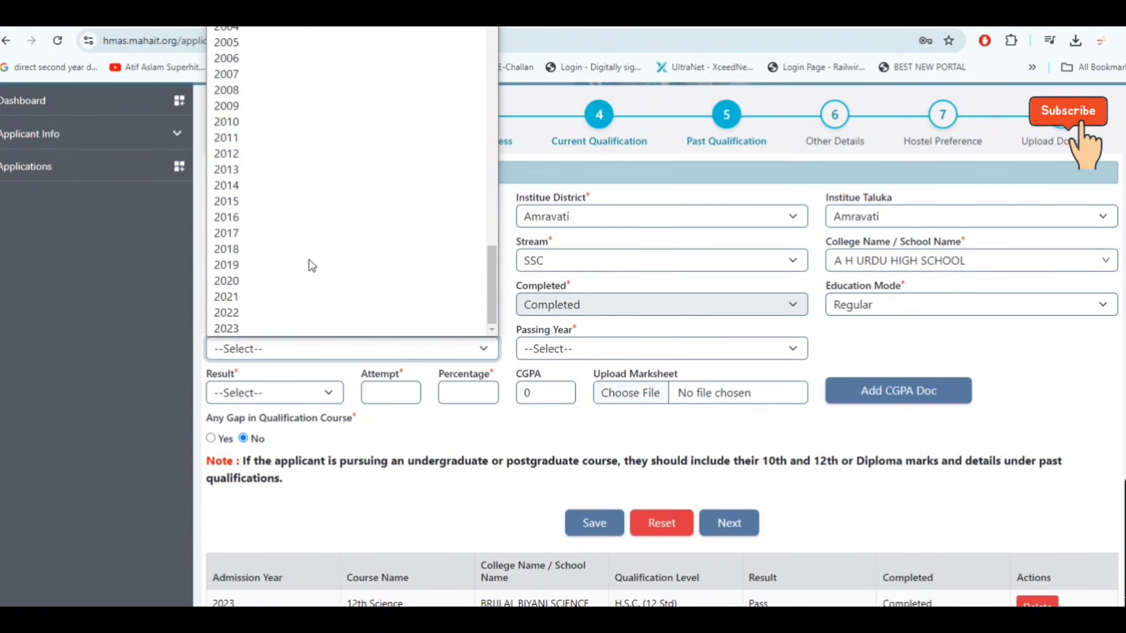
left_click(286, 299)
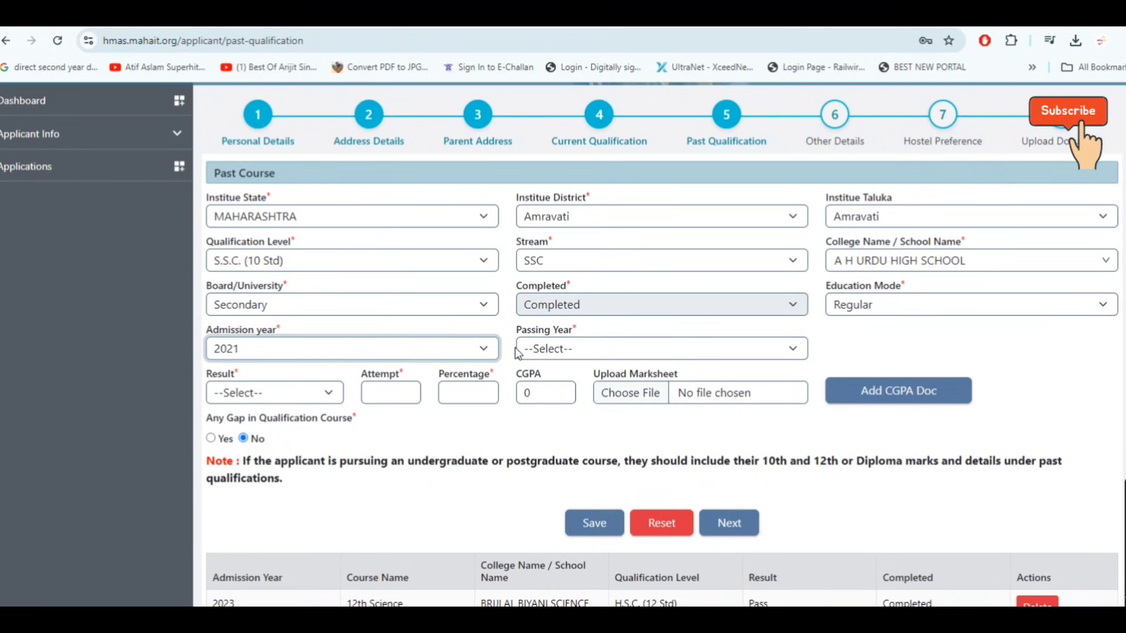
Give the SSC entry passing year 2022, result Pass, 1 attempt and 90.00 percent
left_click(550, 348)
left_click(587, 390)
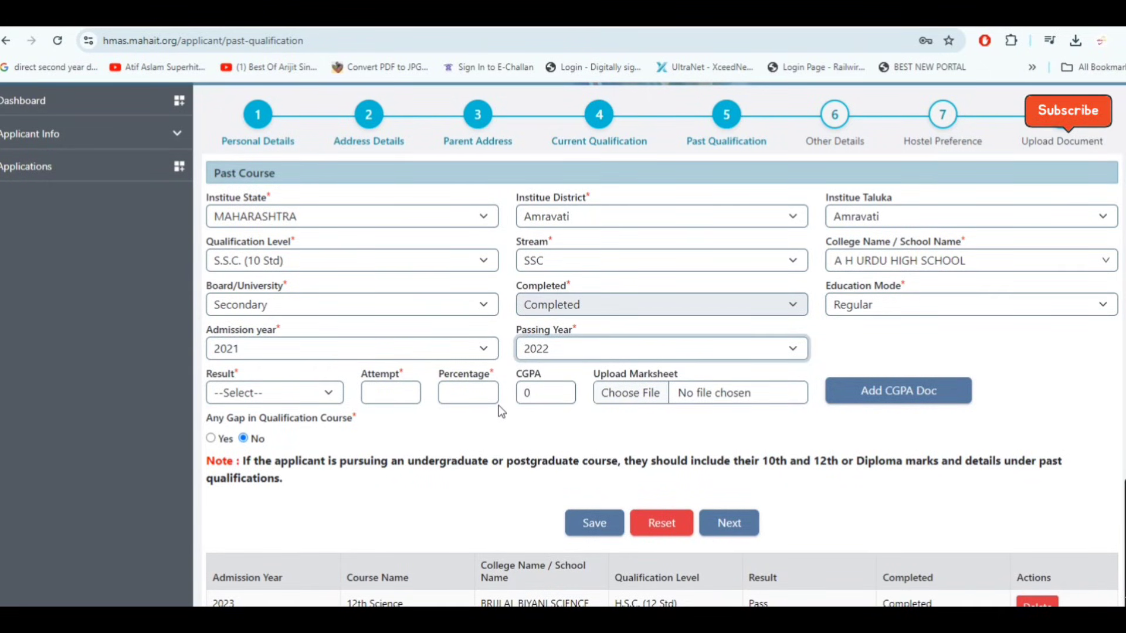
left_click(304, 398)
left_click(311, 429)
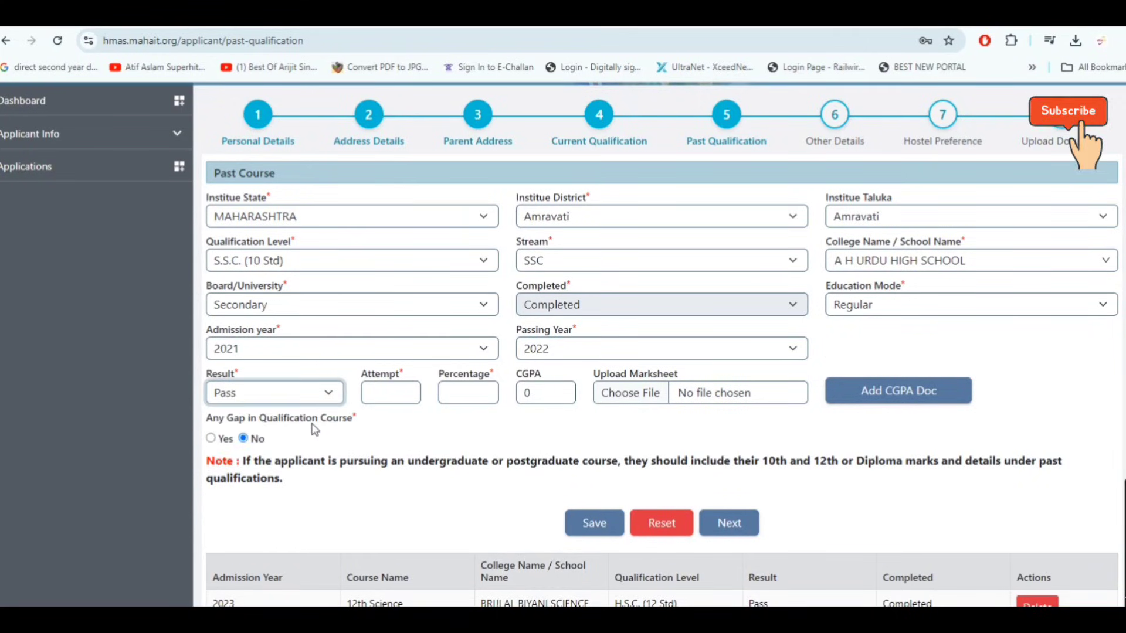
left_click(388, 394)
type("1")
left_click(465, 390)
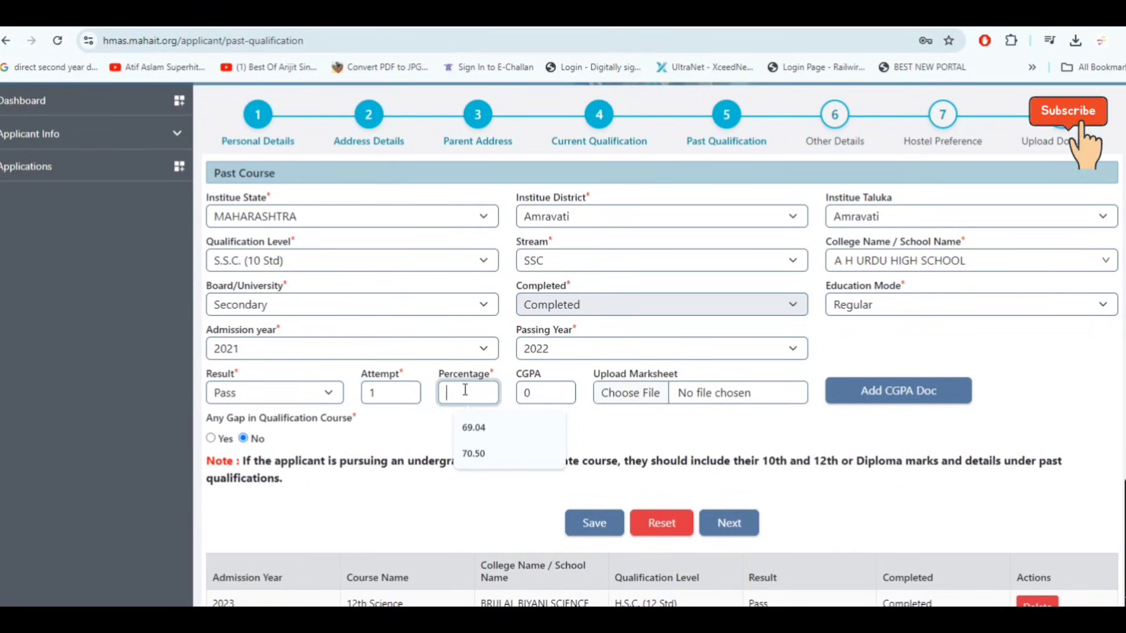
type("90.00")
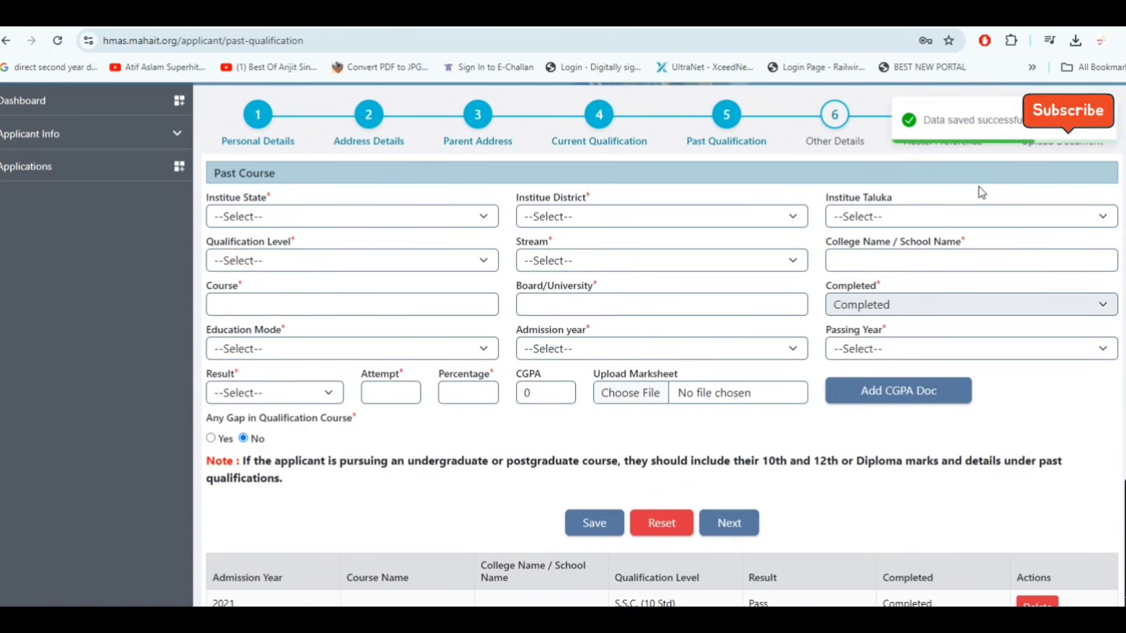
scroll(975, 221, "down", 2)
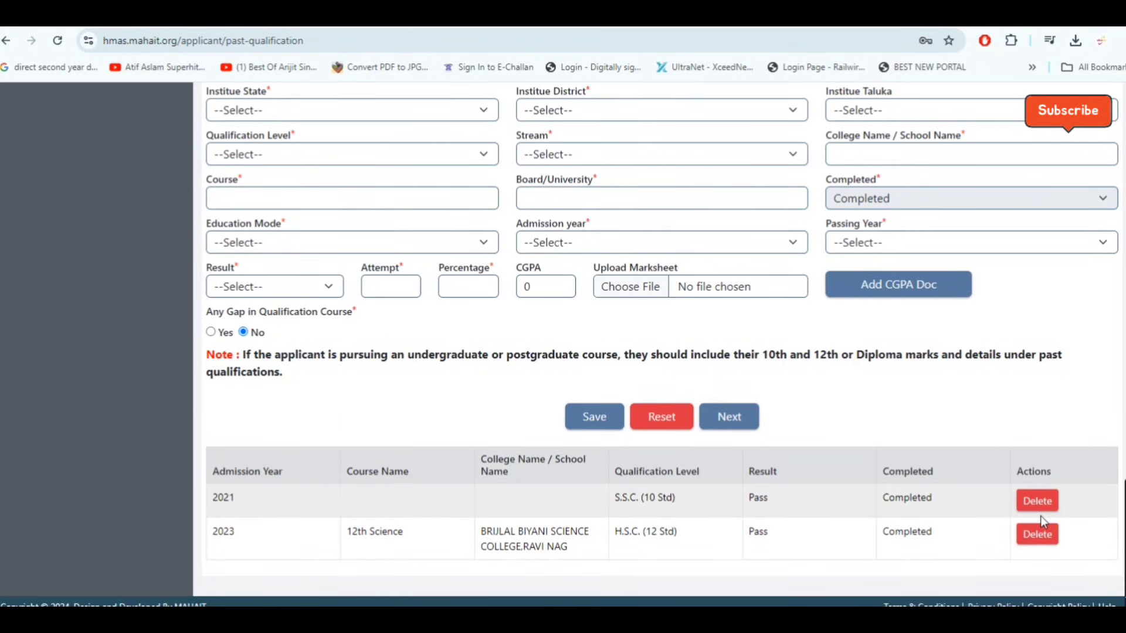
scroll(974, 511, "up", 3)
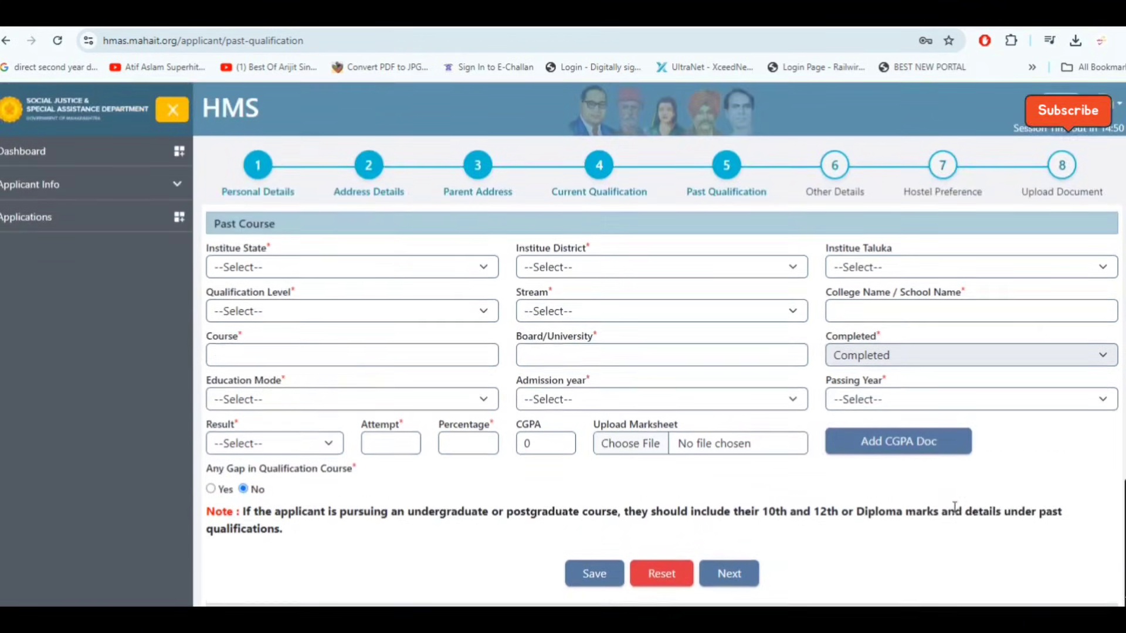
scroll(895, 417, "down", 3)
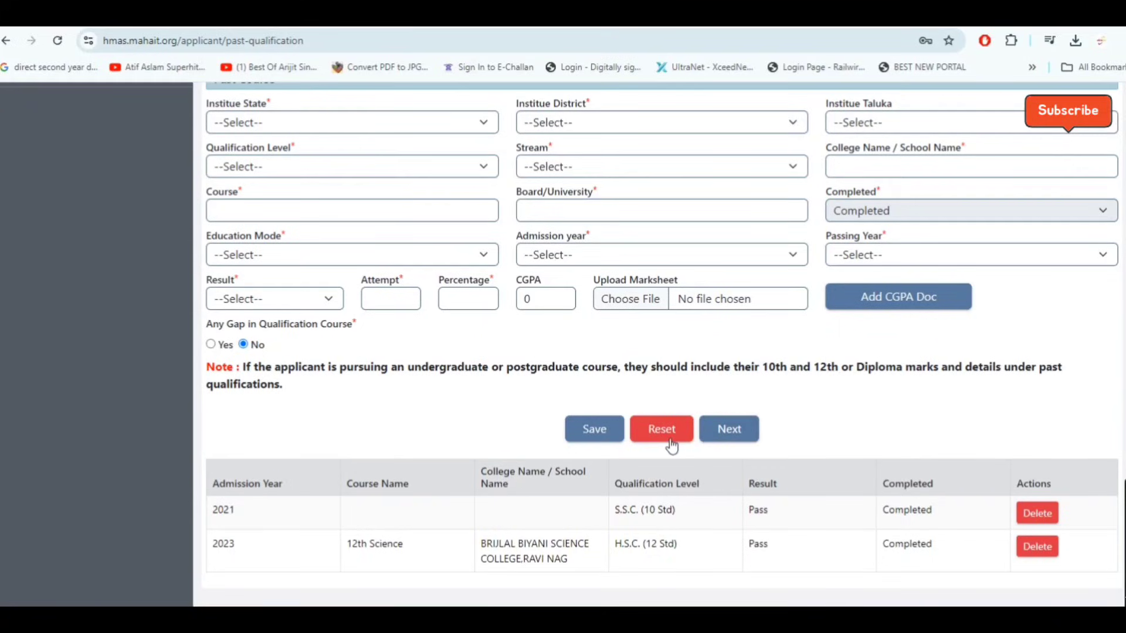
Continue to Other Details, then save them to reach Hostel Preference
left_click(727, 433)
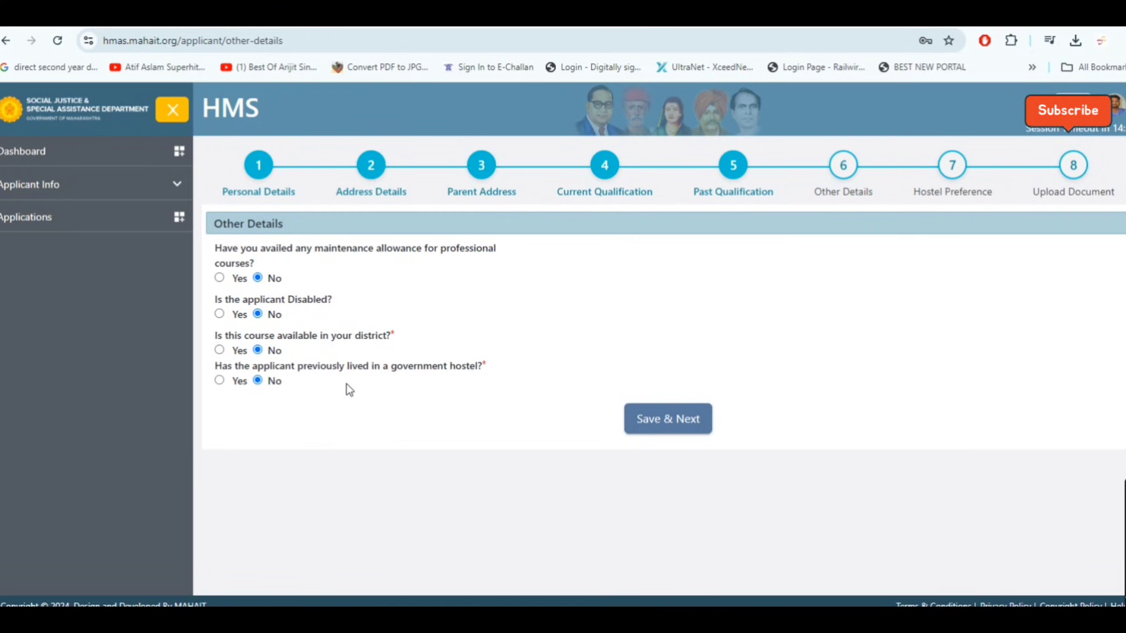
left_click(677, 421)
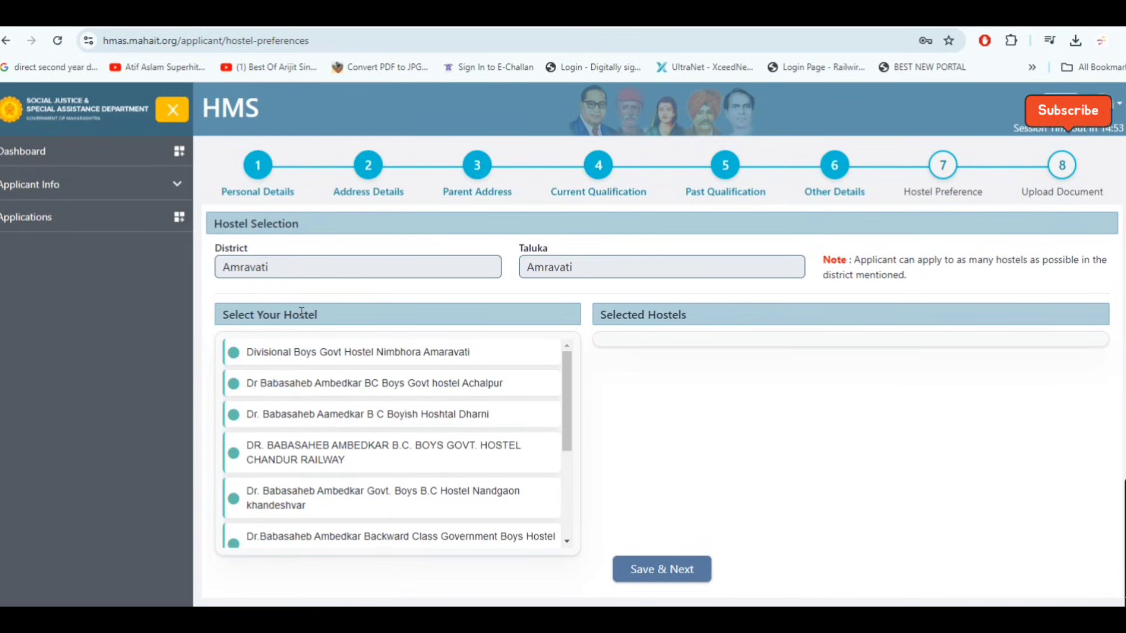
Add four hostel preferences: Nimbhora Unit No 2, Nimbhora Unit No 1, Gunvant Boys and Sant Gadge Maharaj
scroll(308, 445, "down", 3)
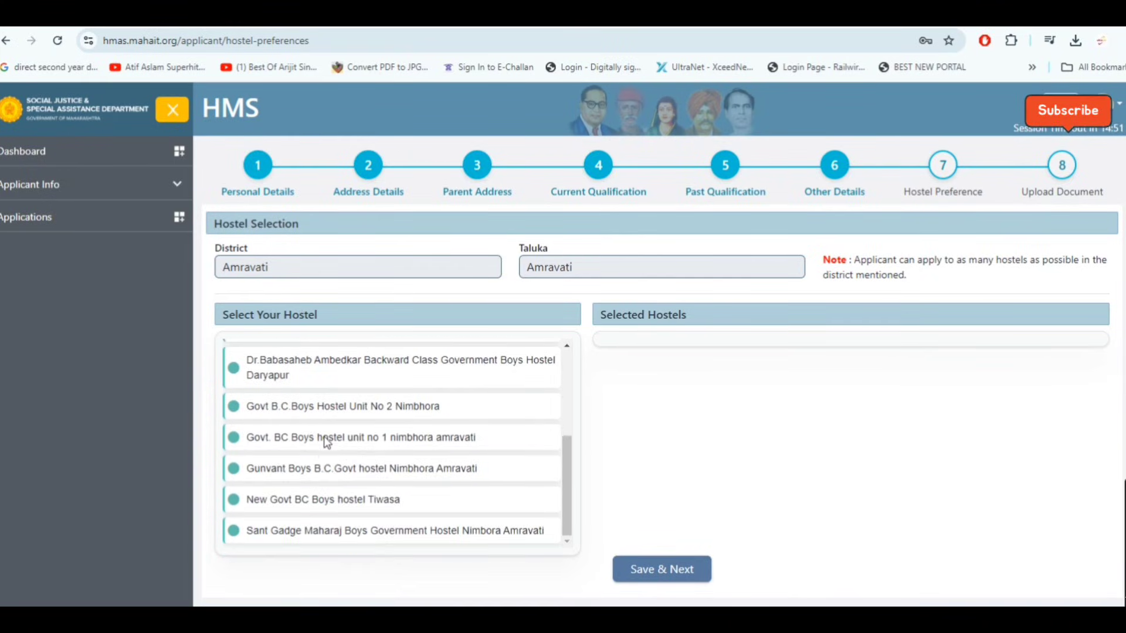
scroll(366, 520, "up", 3)
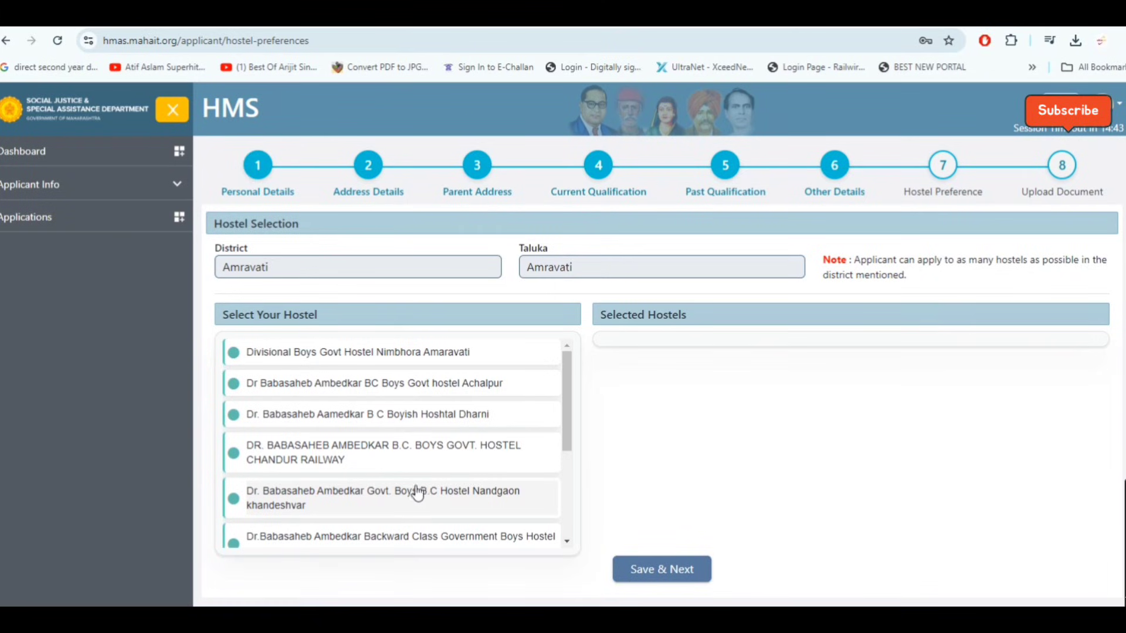
scroll(493, 460, "down", 2)
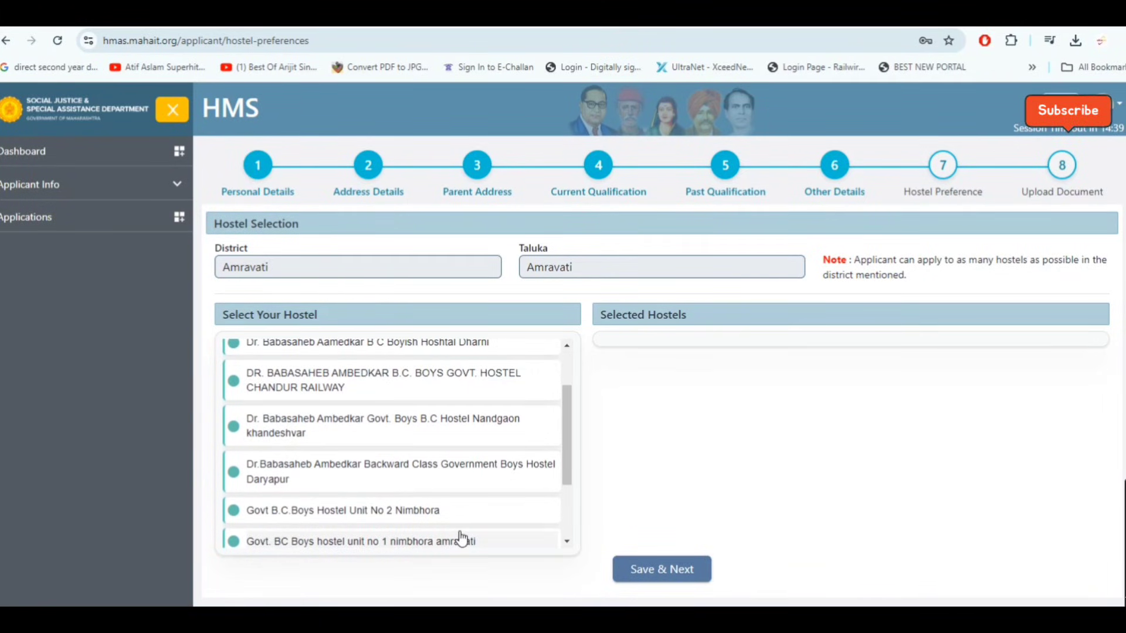
scroll(463, 538, "down", 2)
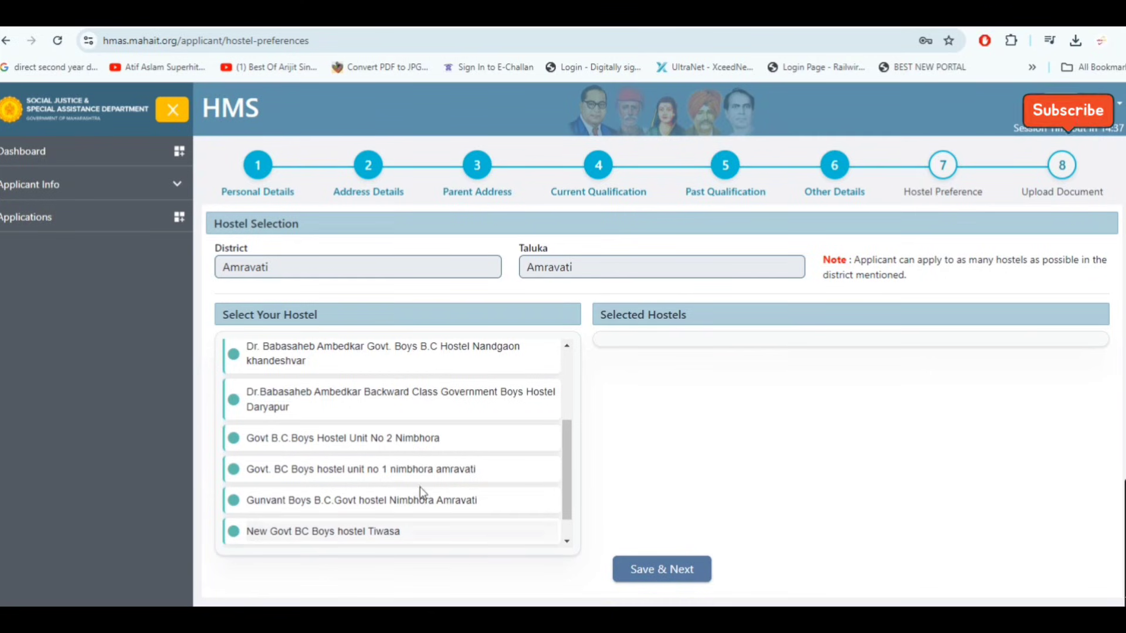
left_click(314, 441)
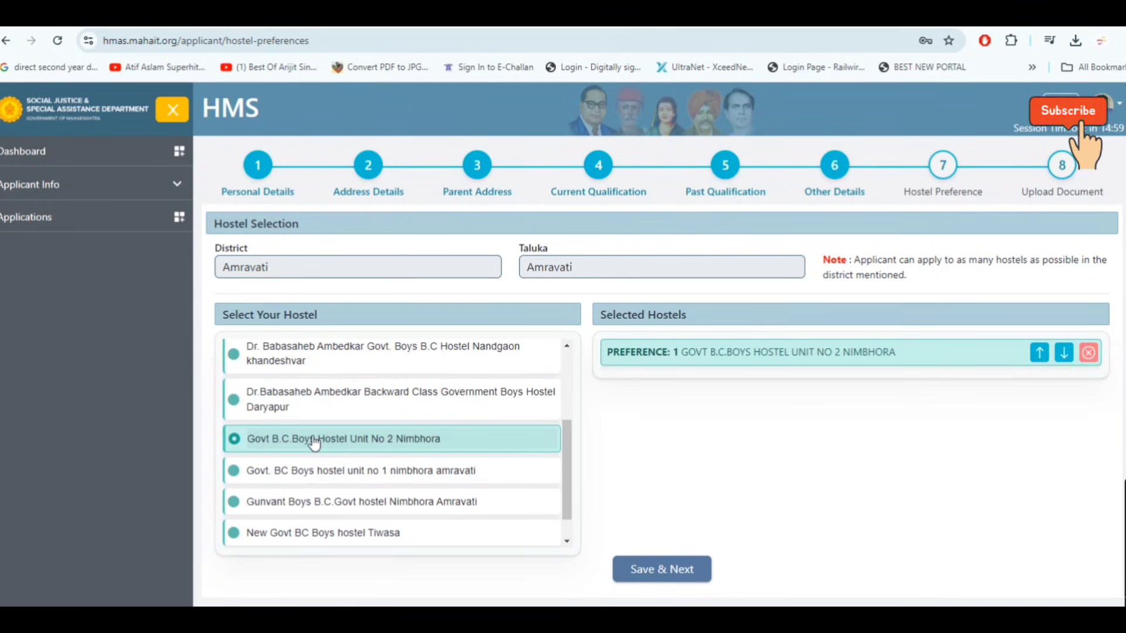
left_click(356, 473)
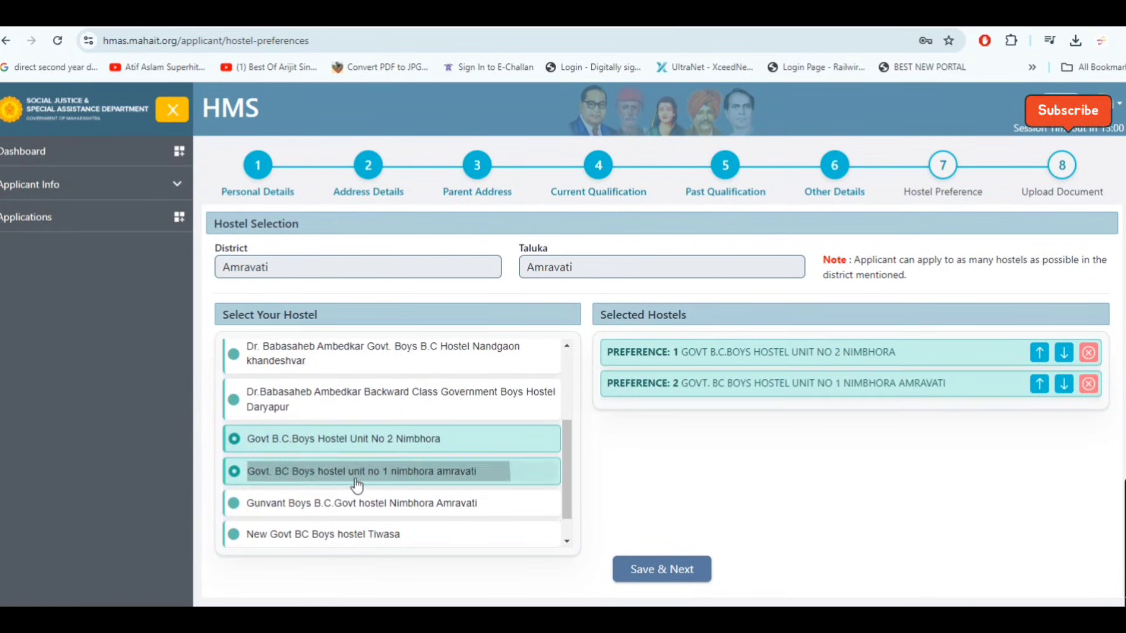
left_click(356, 505)
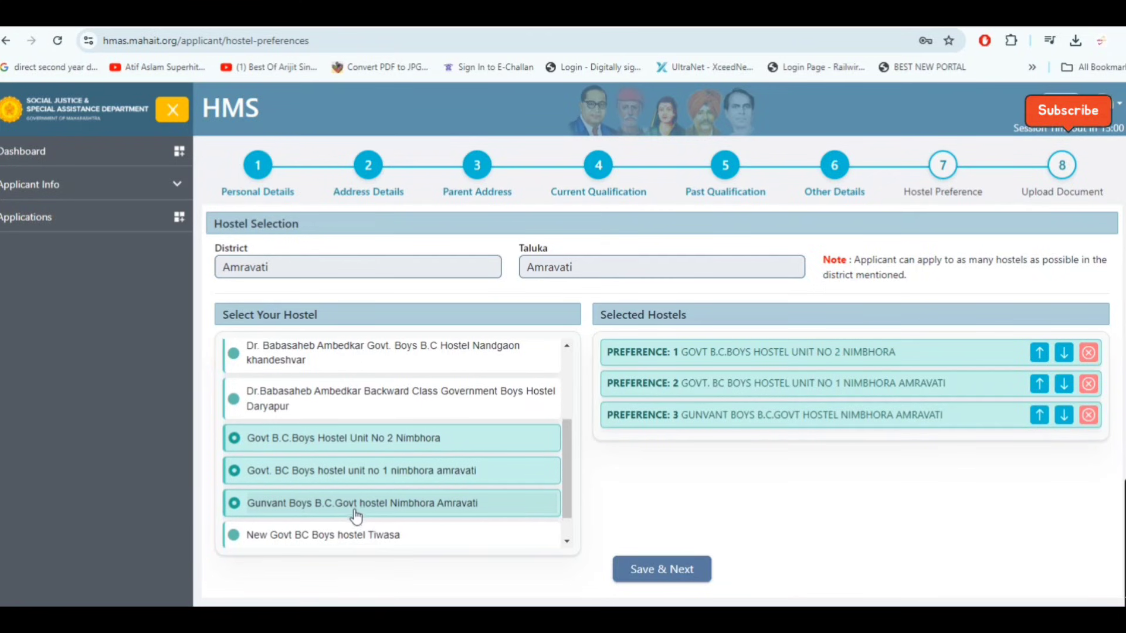
scroll(355, 513, "down", 1)
left_click(348, 543)
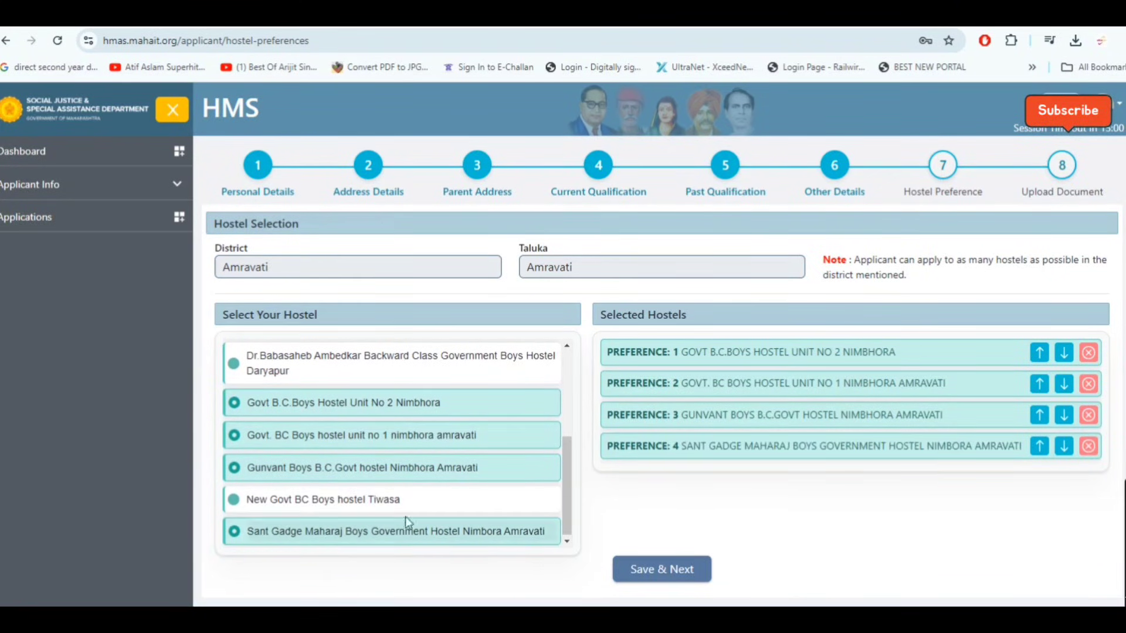
Move Sant Gadge Maharaj Boys hostel up to preference 1
left_click(1039, 446)
left_click(1039, 415)
left_click(1041, 384)
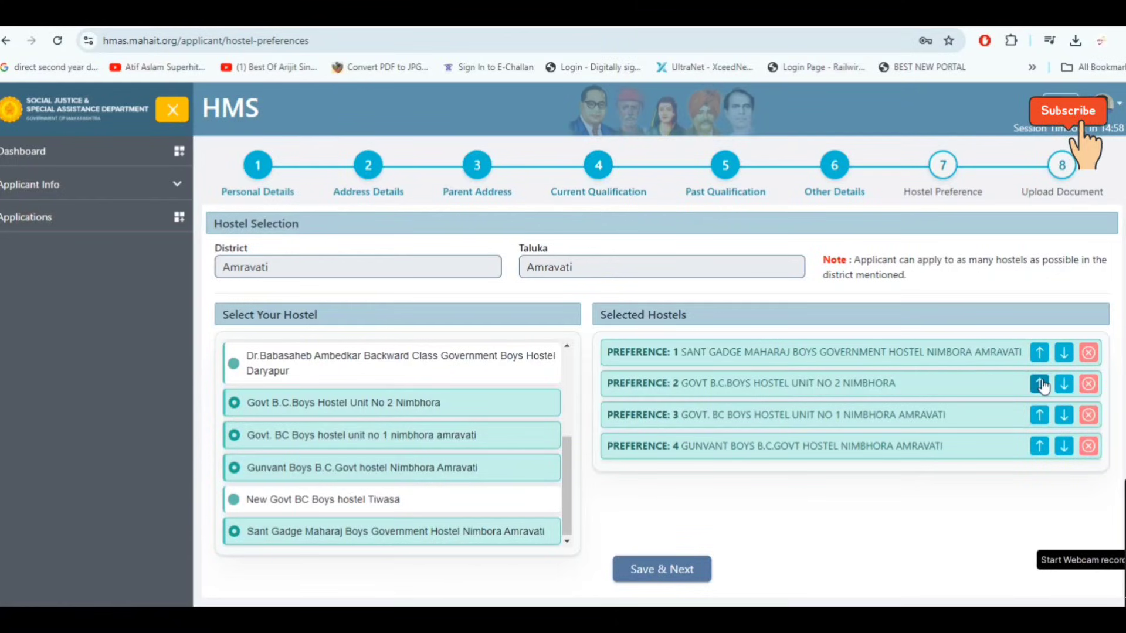
Replace Gunvant Boys hostel with Divisional Boys Govt Hostel as the fourth preference
left_click(1088, 447)
scroll(395, 486, "up", 1)
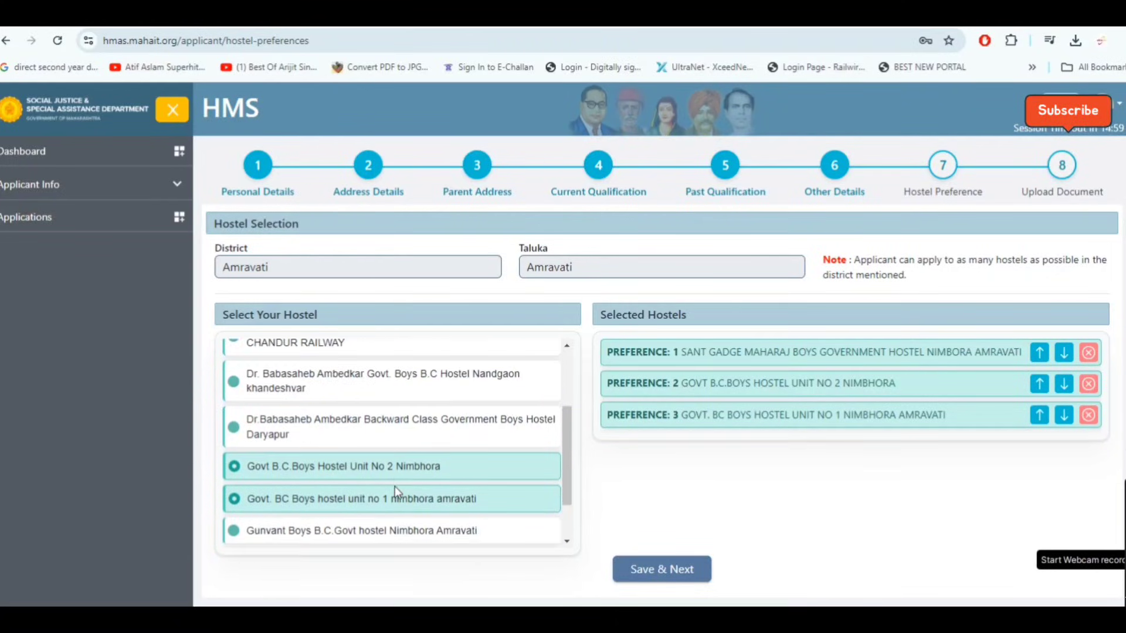
scroll(396, 487, "down", 1)
scroll(378, 511, "up", 3)
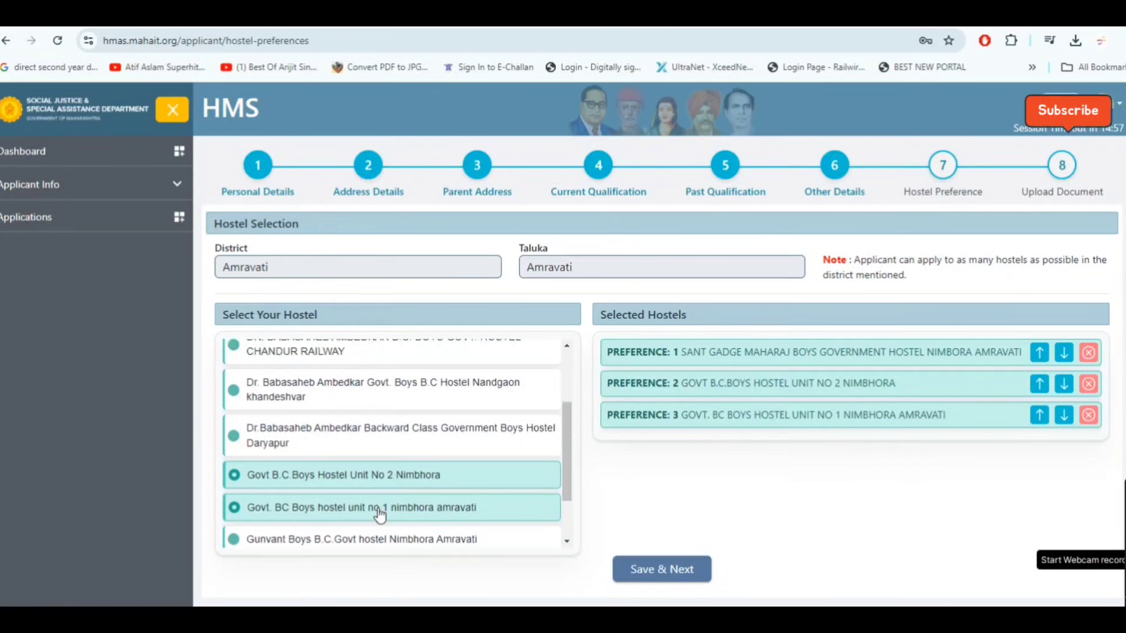
scroll(380, 515, "up", 1)
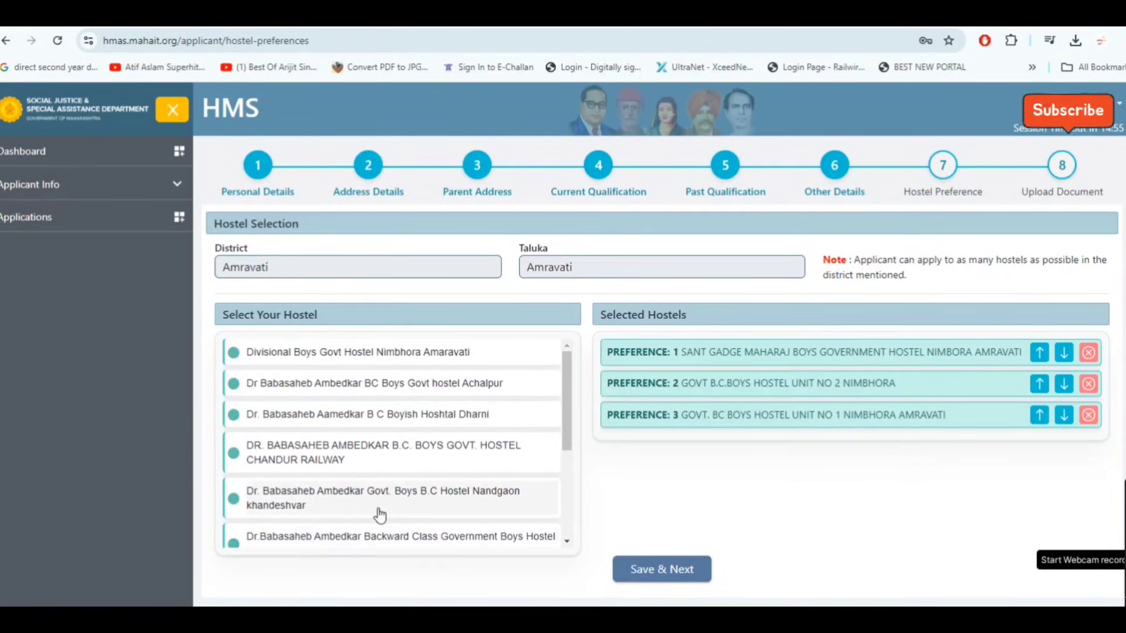
left_click(469, 354)
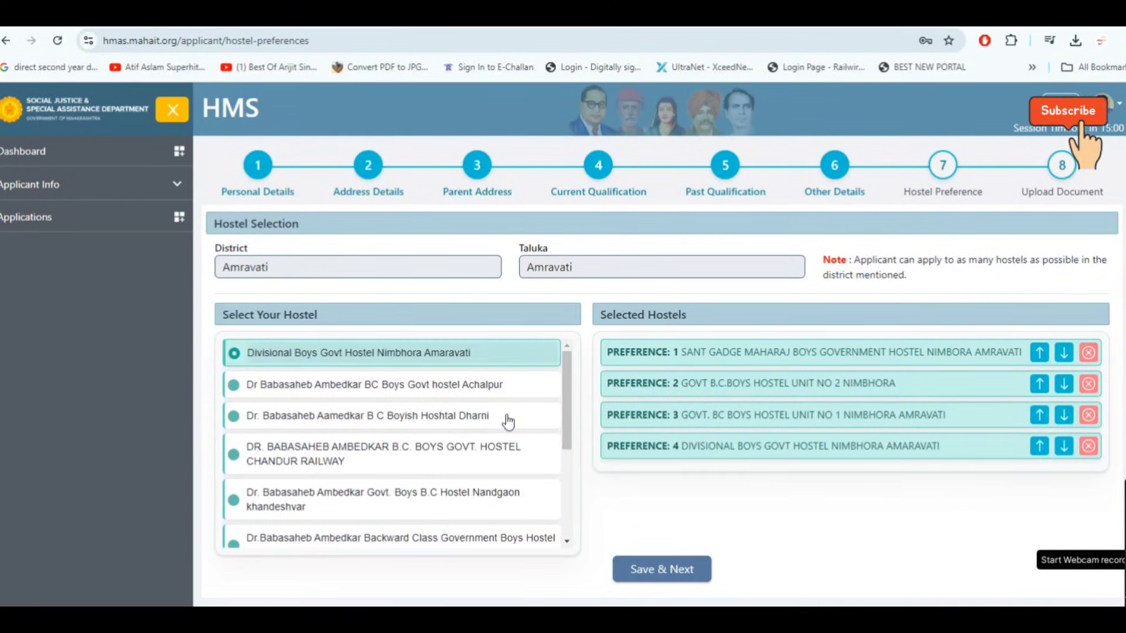
scroll(847, 530, "down", 1)
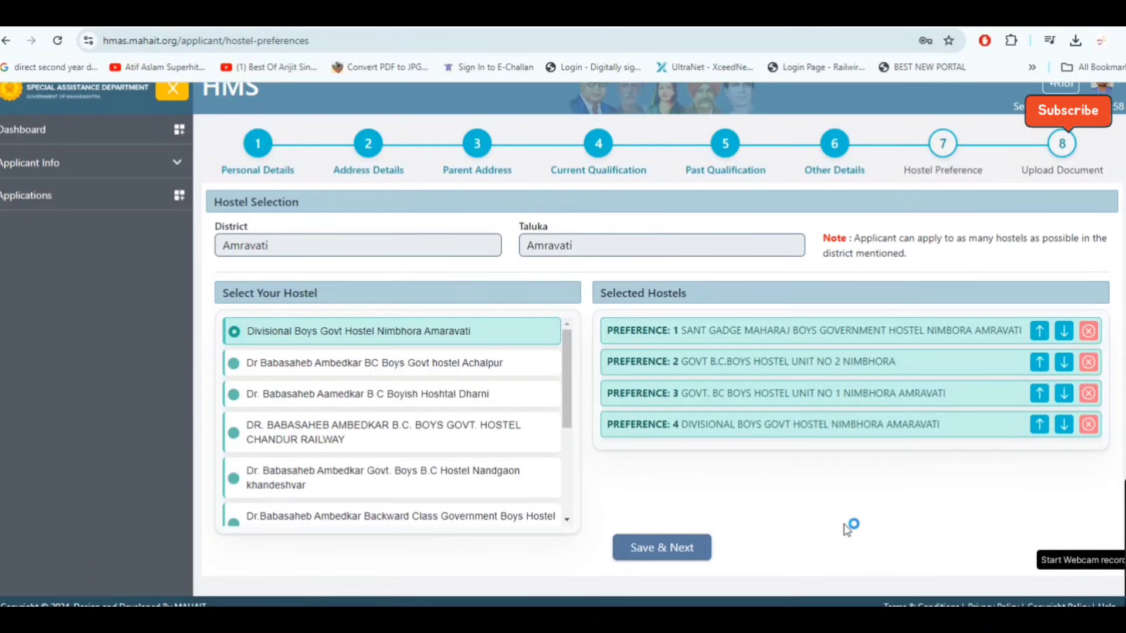
Highlight the Caste Certificate and Maharashtra residence proof requirements on the Upload Document page
scroll(847, 530, "up", 1)
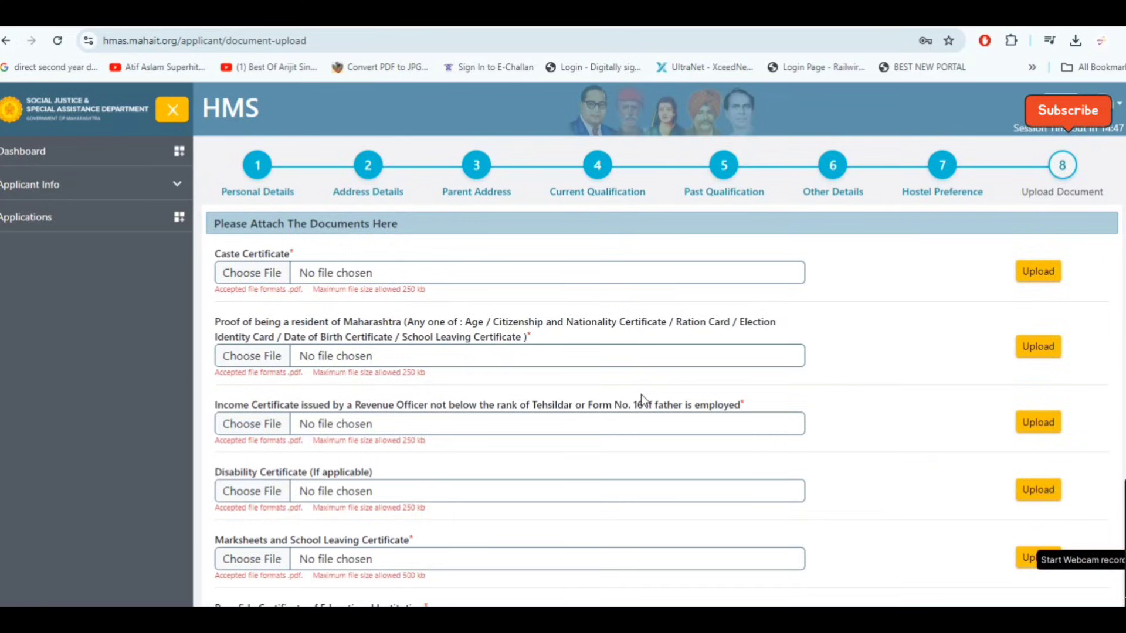
scroll(642, 397, "down", 5)
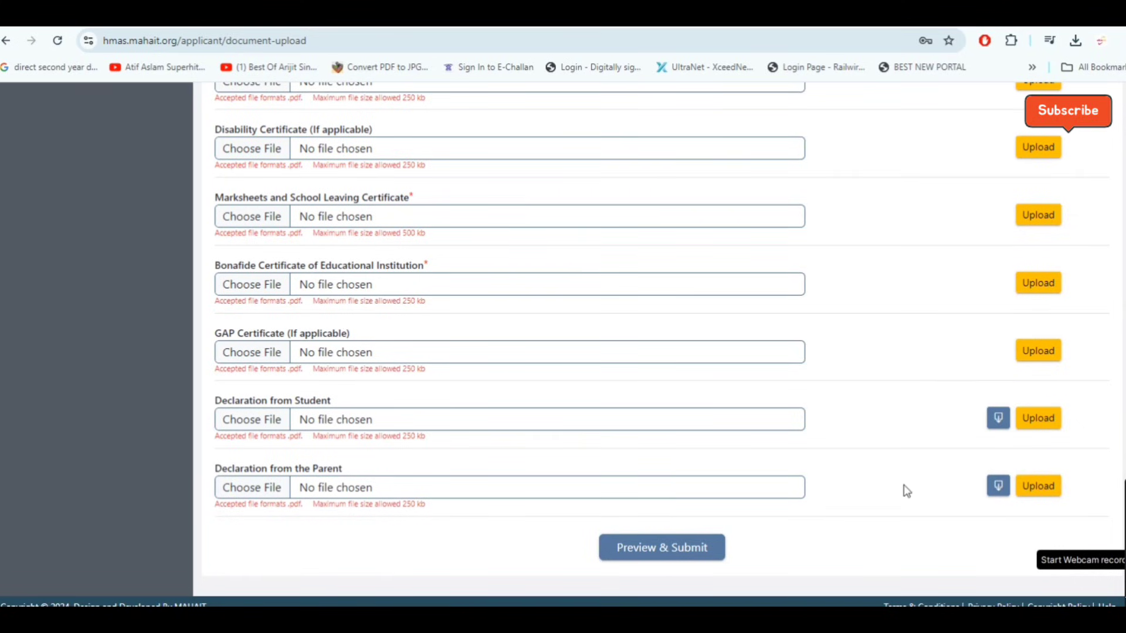
scroll(955, 452, "up", 5)
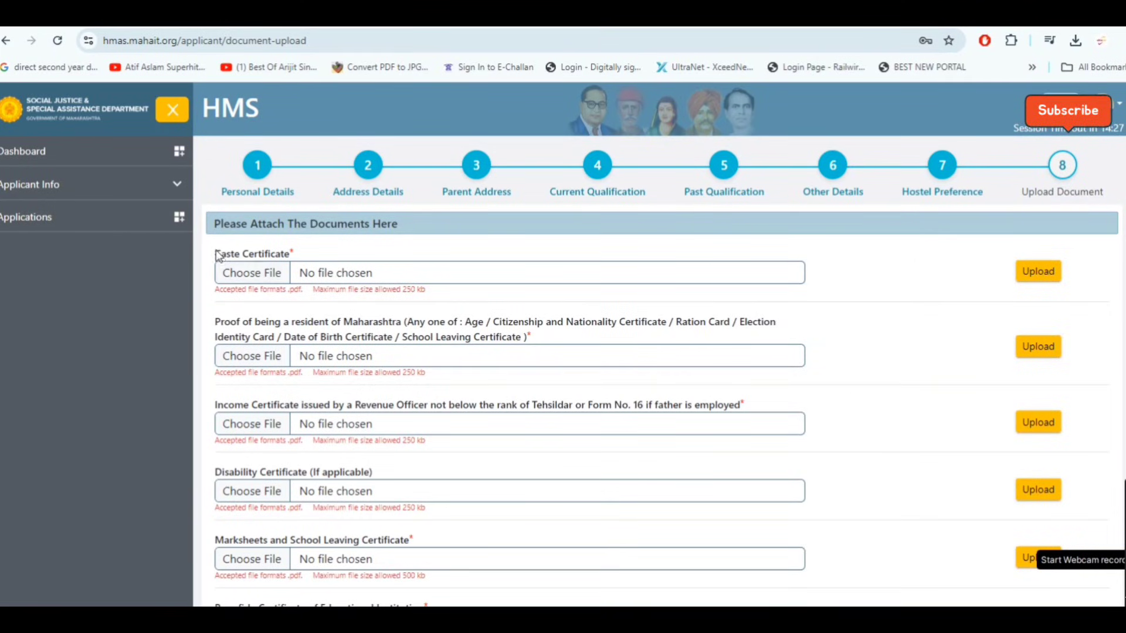
left_click_drag(291, 254, 221, 254)
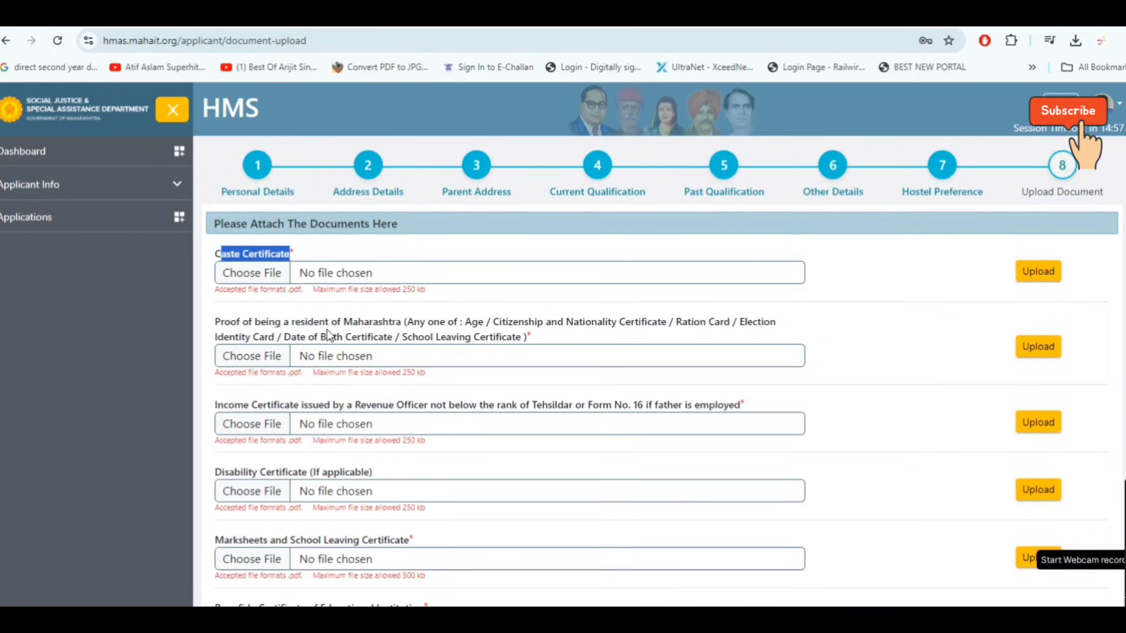
left_click_drag(305, 338, 522, 337)
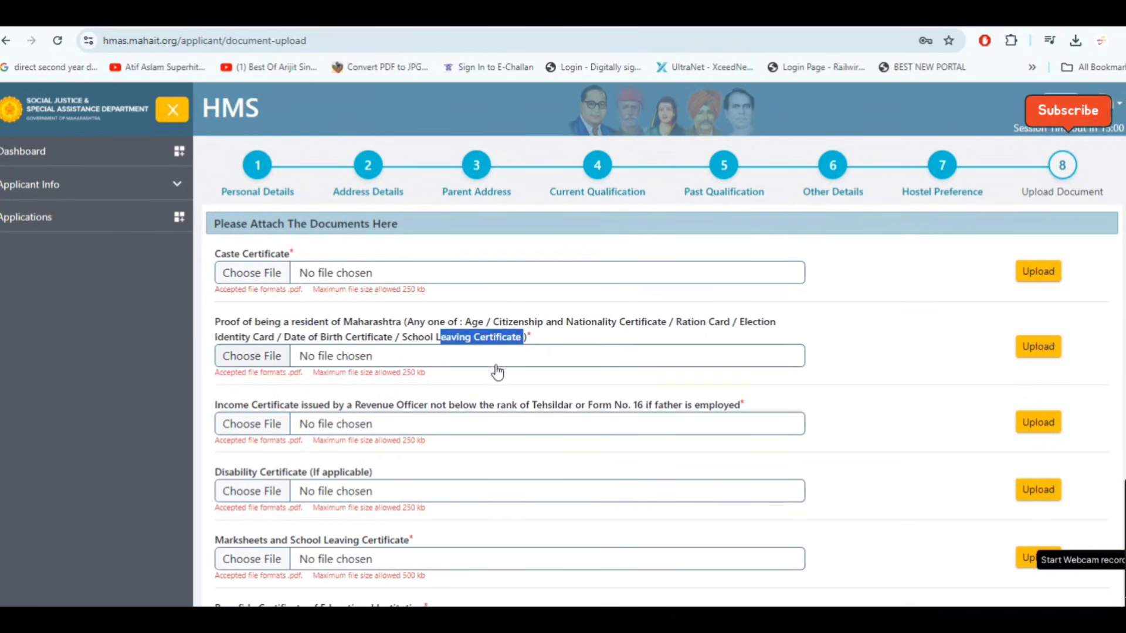
Highlight the Marksheets, School Leaving, Bonafide Certificate and Parent Declaration requirements
scroll(229, 352, "down", 1)
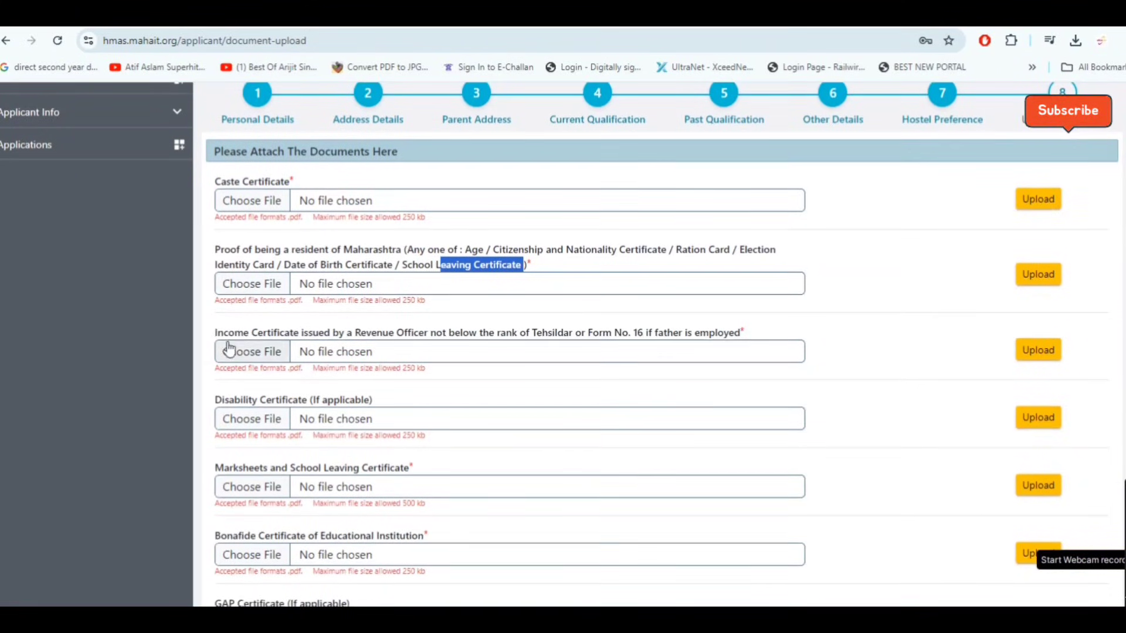
left_click_drag(215, 332, 417, 334)
scroll(469, 363, "down", 1)
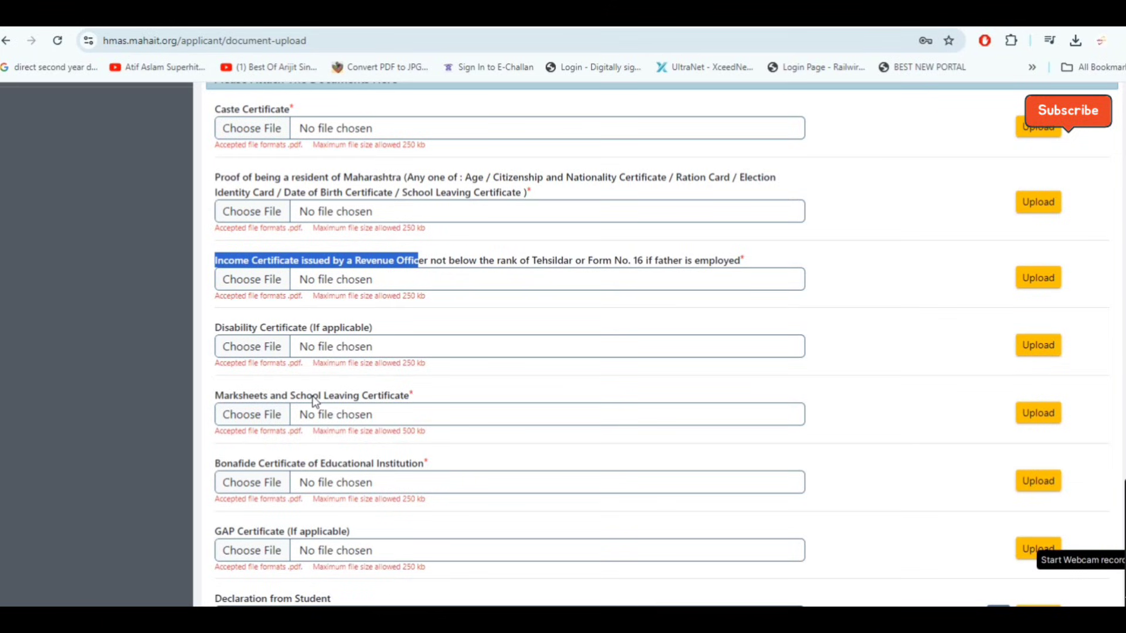
left_click_drag(216, 395, 428, 417)
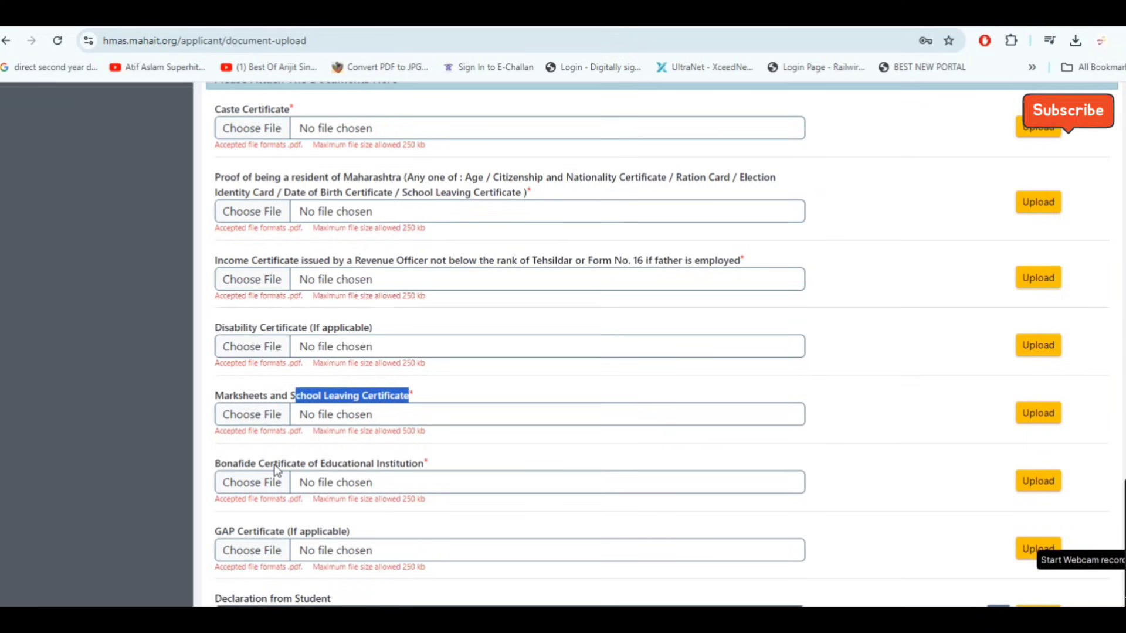
left_click_drag(216, 465, 409, 474)
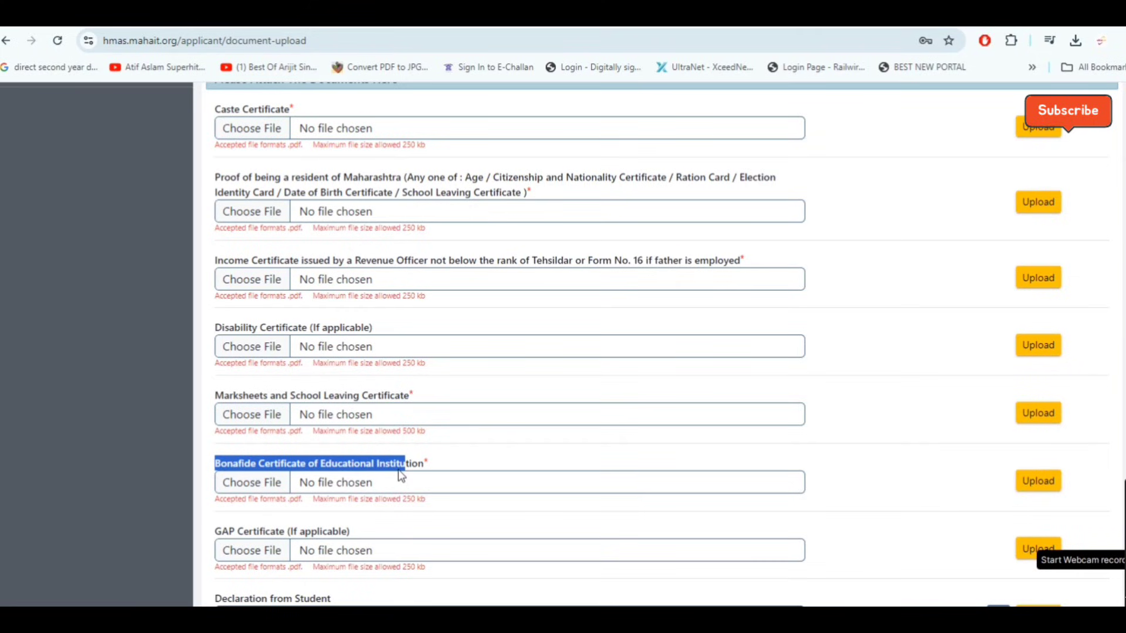
scroll(364, 495, "down", 1)
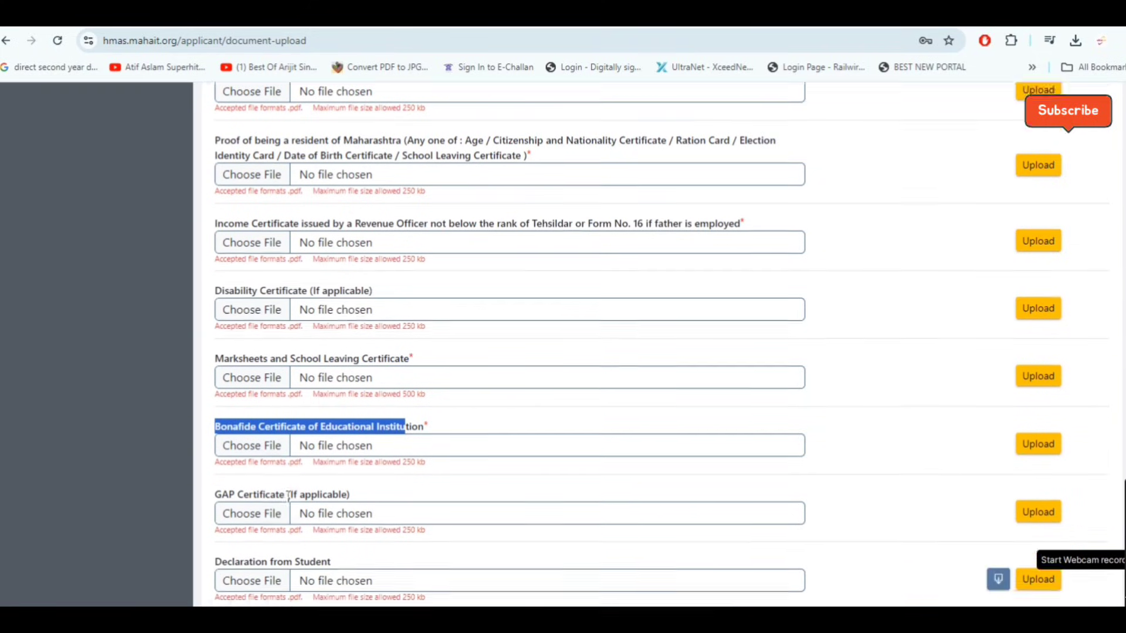
scroll(385, 475, "down", 1)
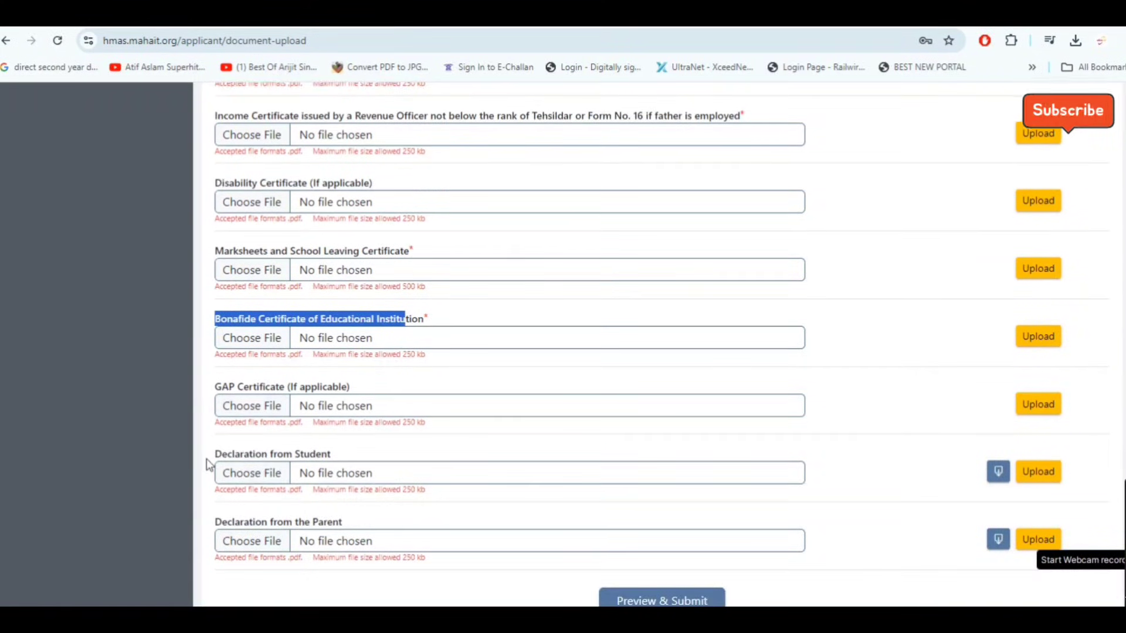
left_click_drag(211, 463, 368, 463)
left_click_drag(214, 522, 396, 521)
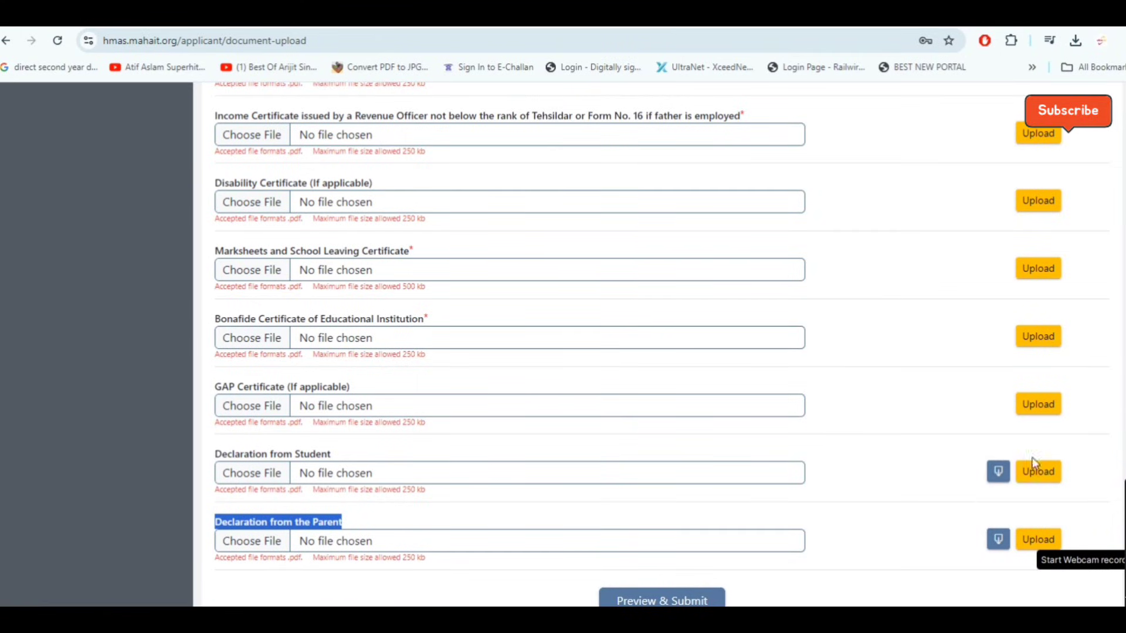
Download StudentAndParentDeclarationForm.pdf, read all three pages, and close the PDF tab
left_click(1000, 472)
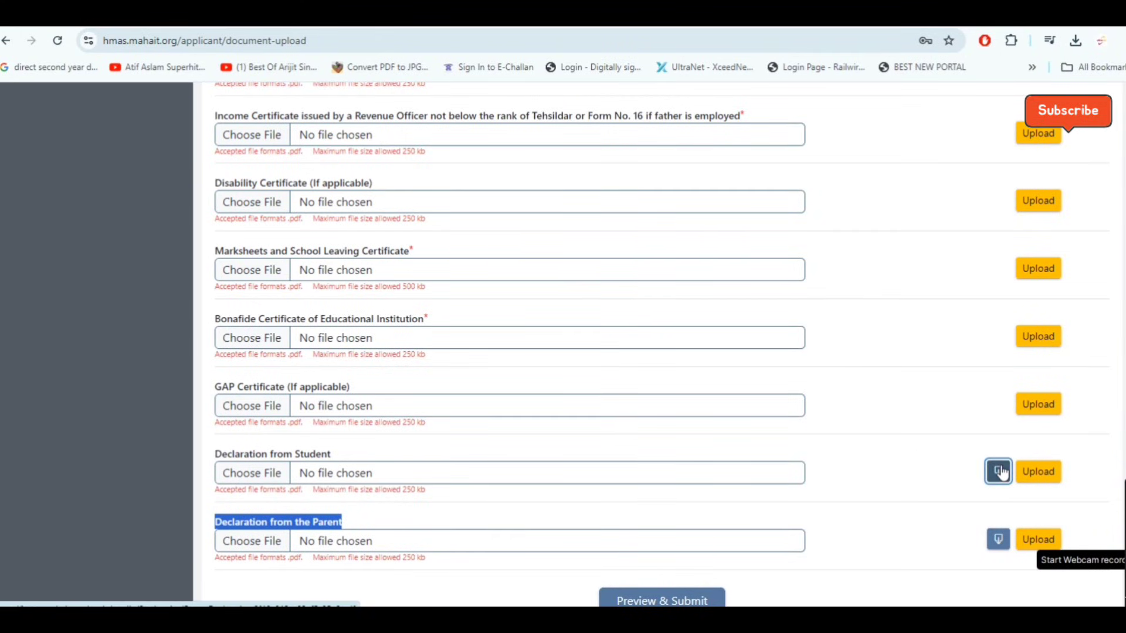
left_click(1068, 77)
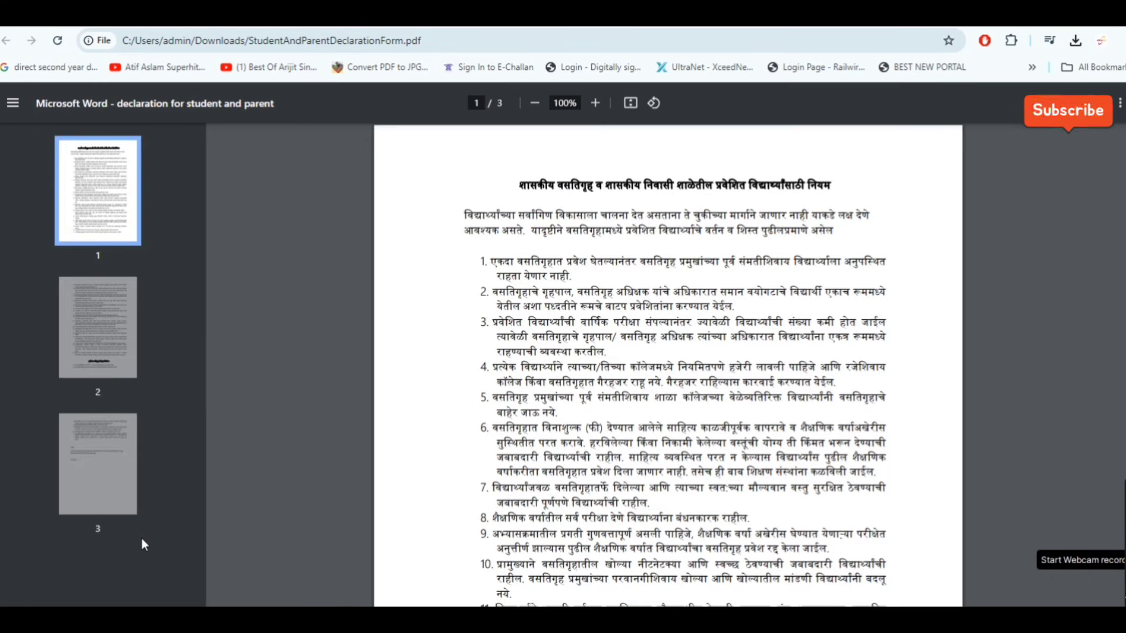
scroll(574, 434, "down", 15)
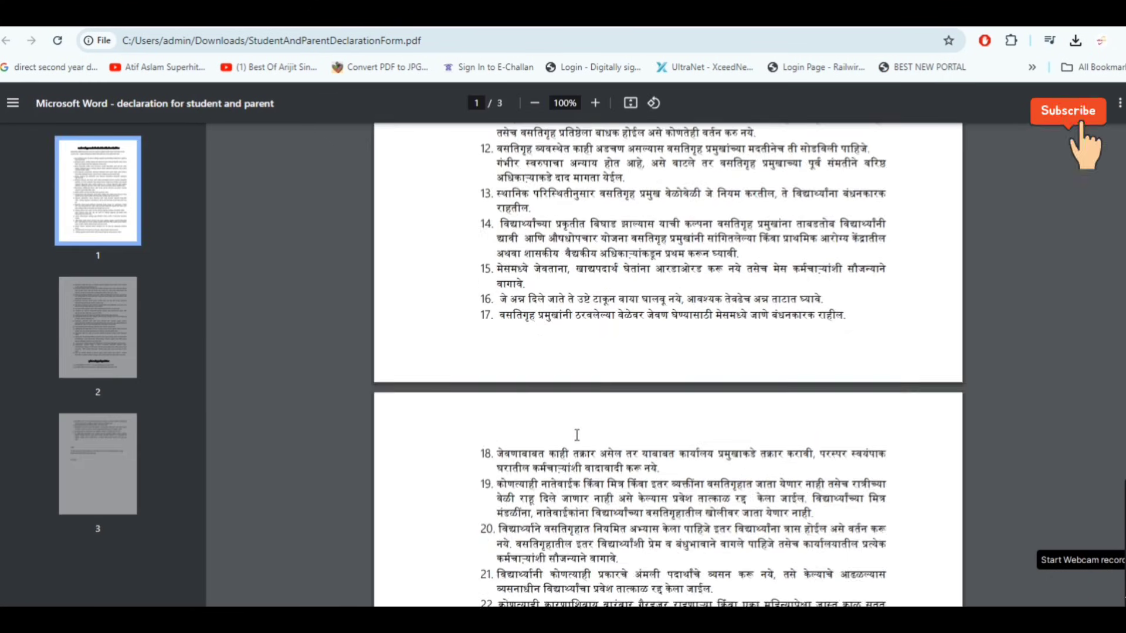
scroll(576, 437, "down", 4)
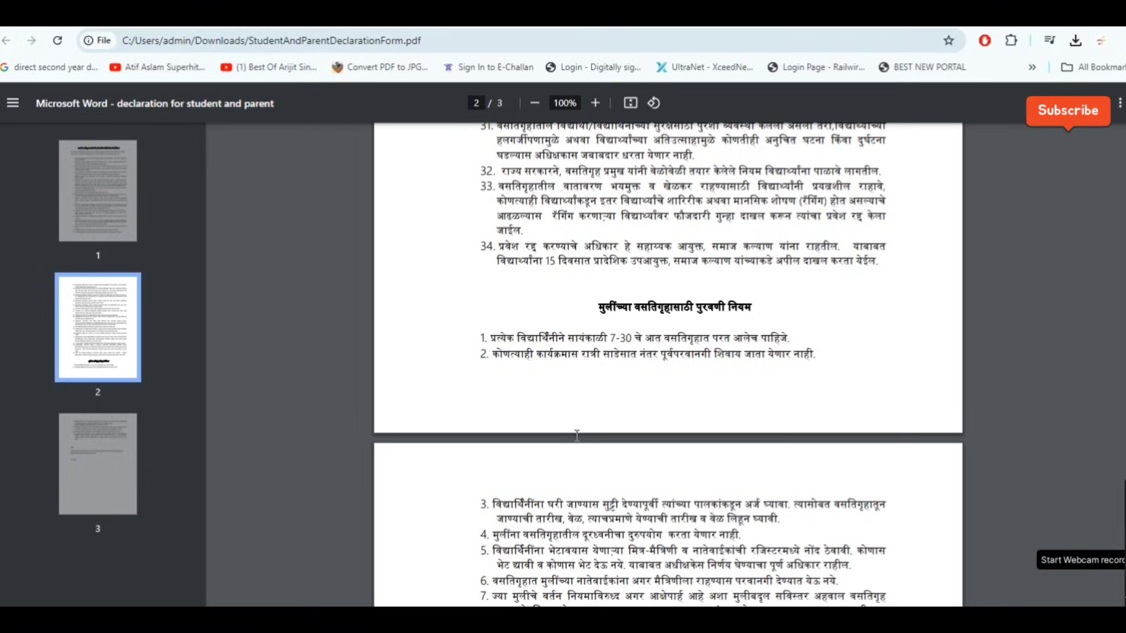
scroll(577, 435, "down", 4)
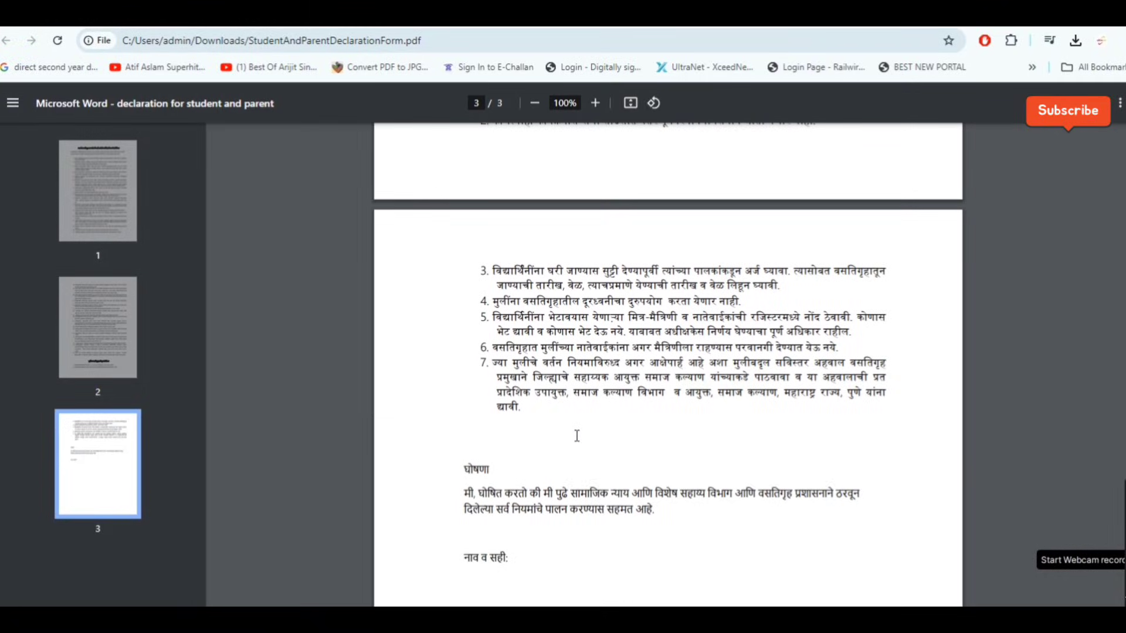
scroll(577, 435, "down", 1)
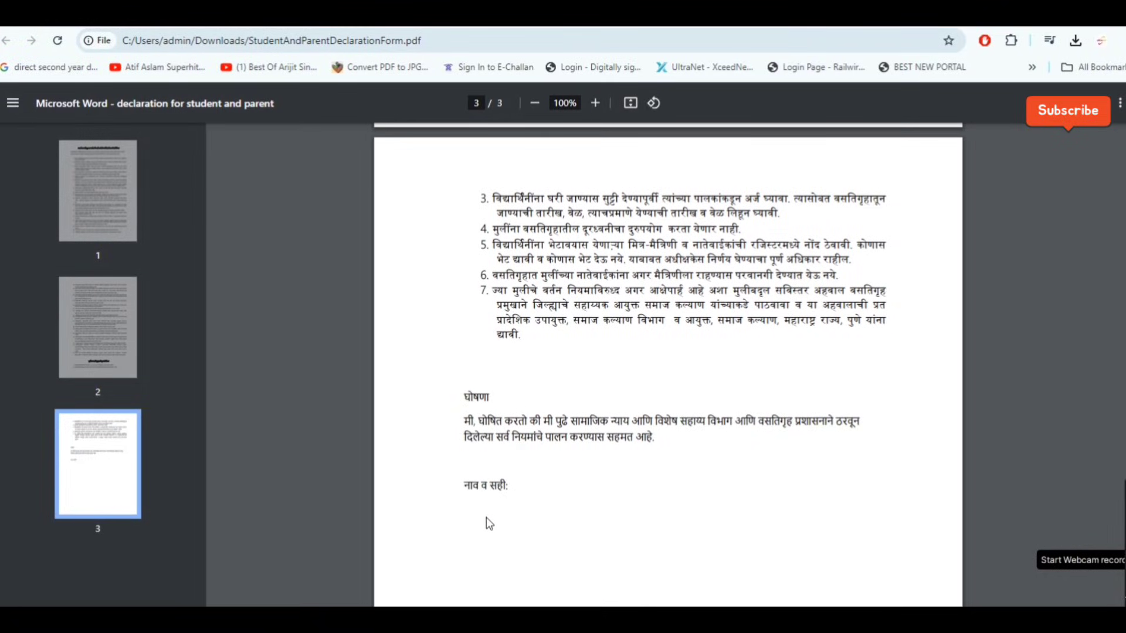
scroll(522, 539, "down", 5)
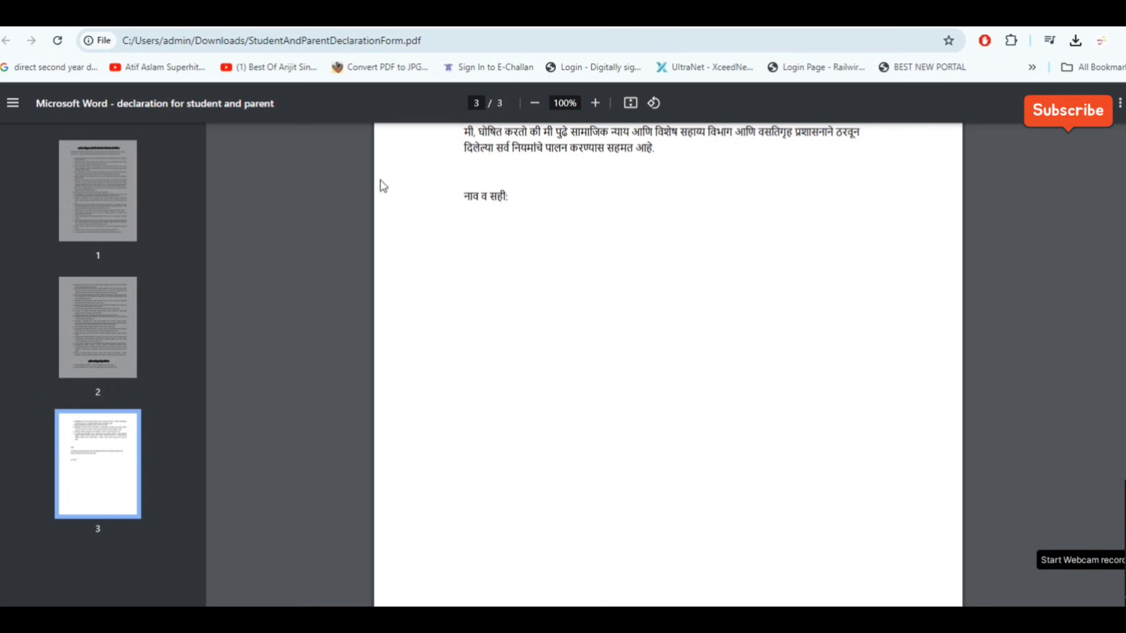
key("ctrl+w")
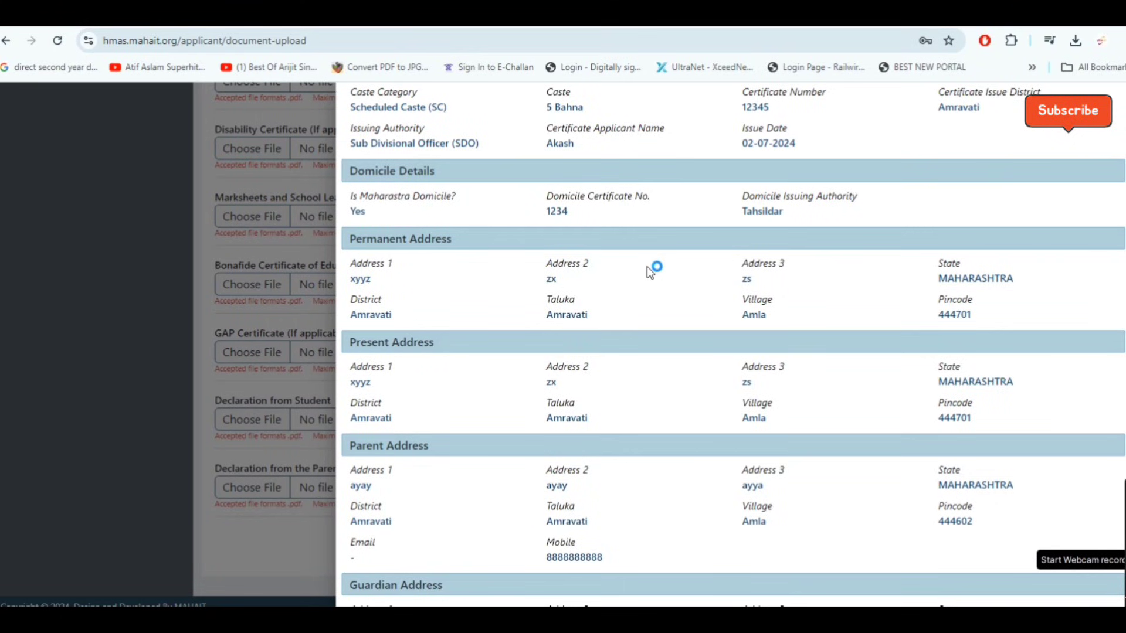
Check the preview's hostel preferences and documents, then proceed to payment
scroll(646, 282, "down", 1)
scroll(647, 288, "down", 10)
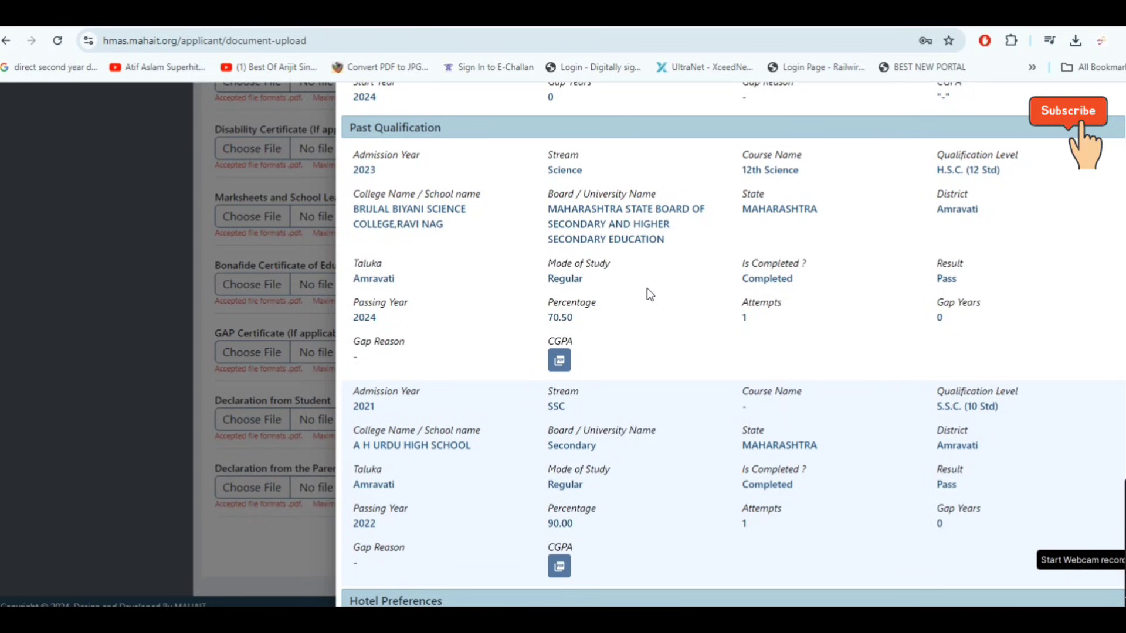
scroll(648, 293, "down", 3)
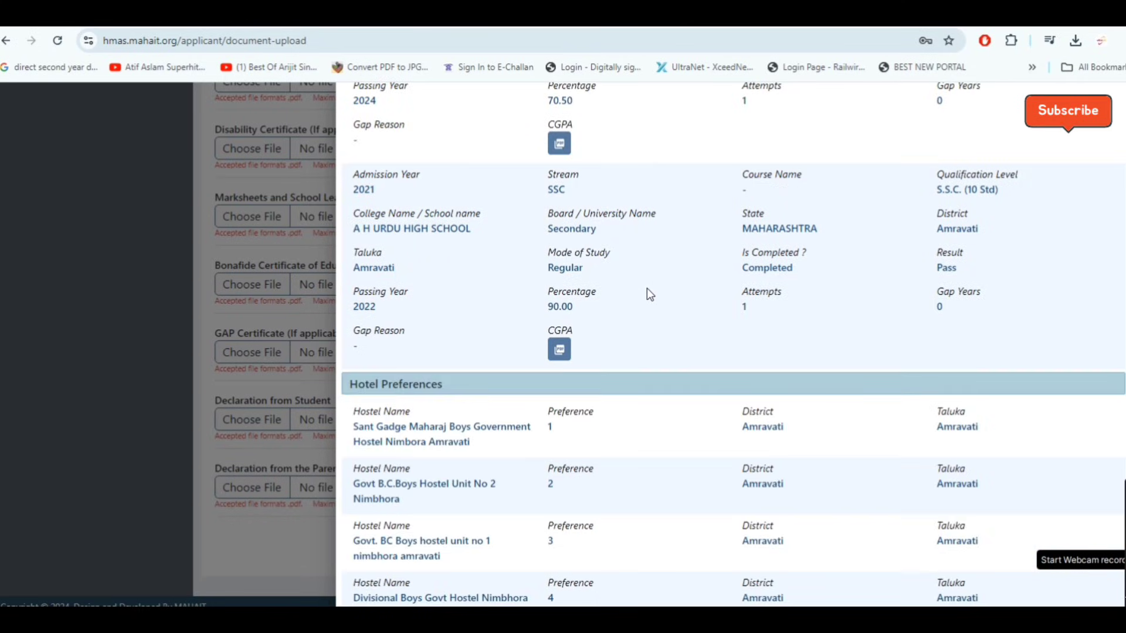
scroll(647, 288, "down", 4)
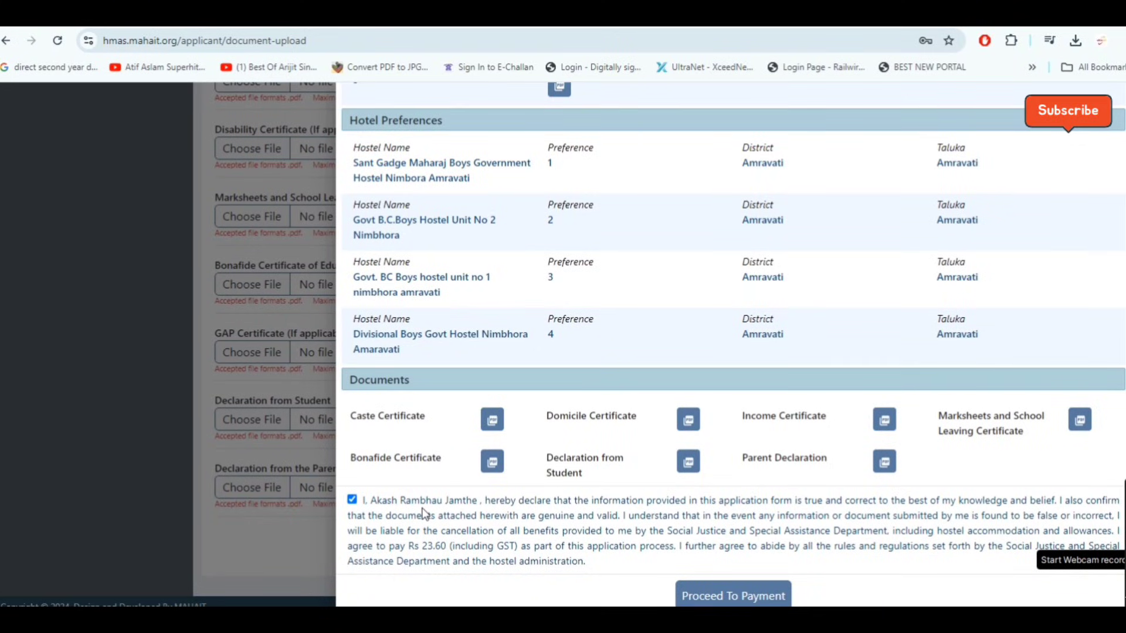
scroll(727, 322, "up", 8)
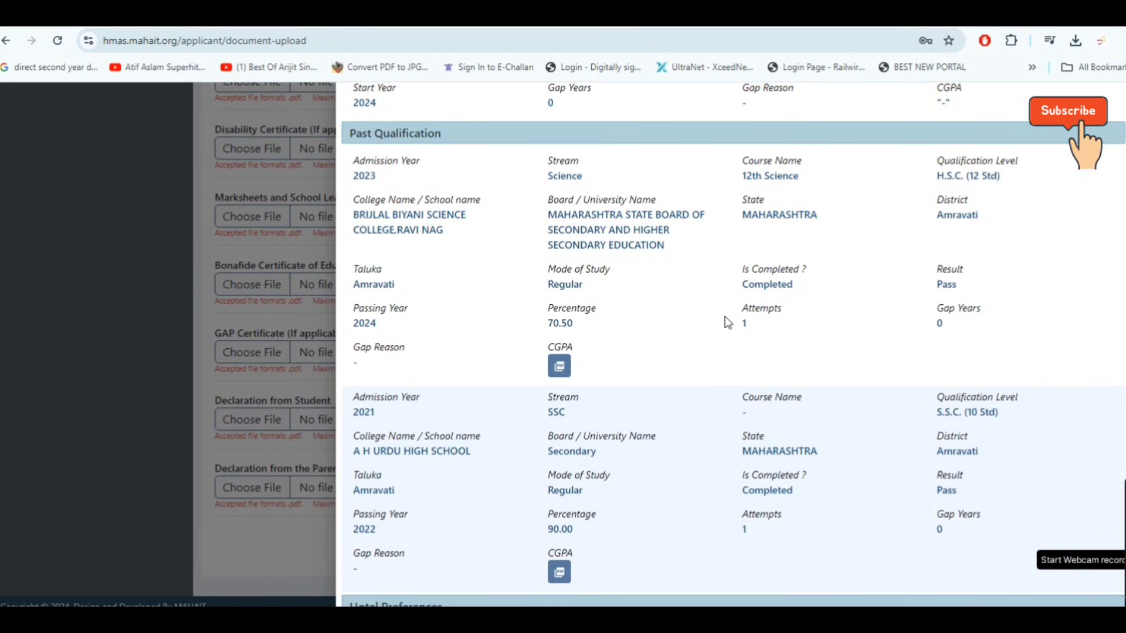
scroll(726, 320, "up", 2)
scroll(763, 264, "down", 10)
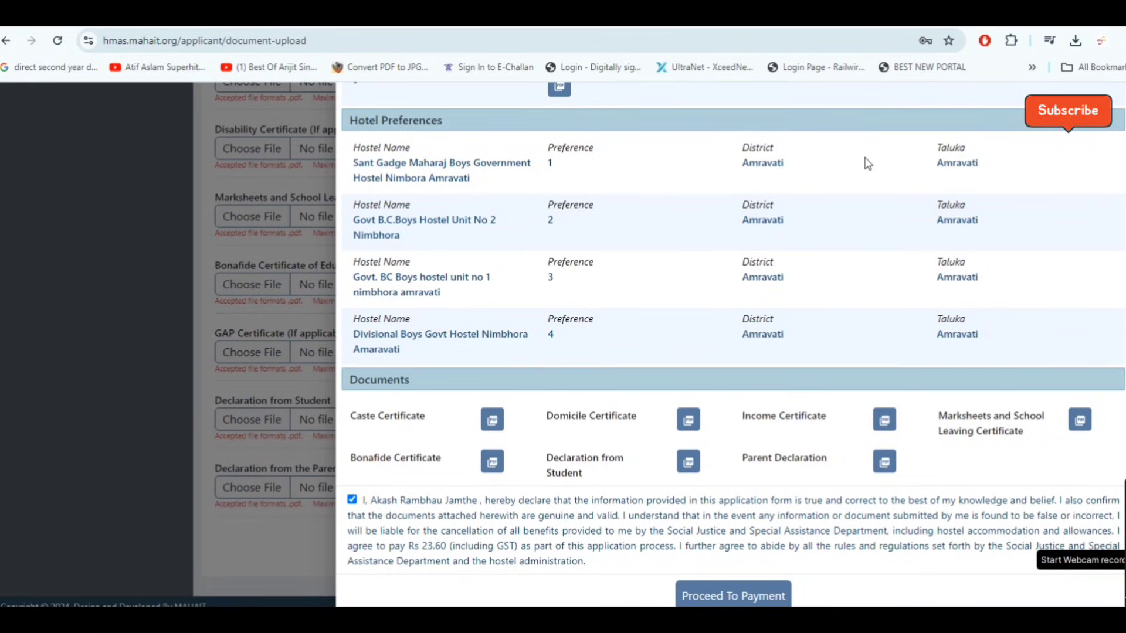
left_click(717, 596)
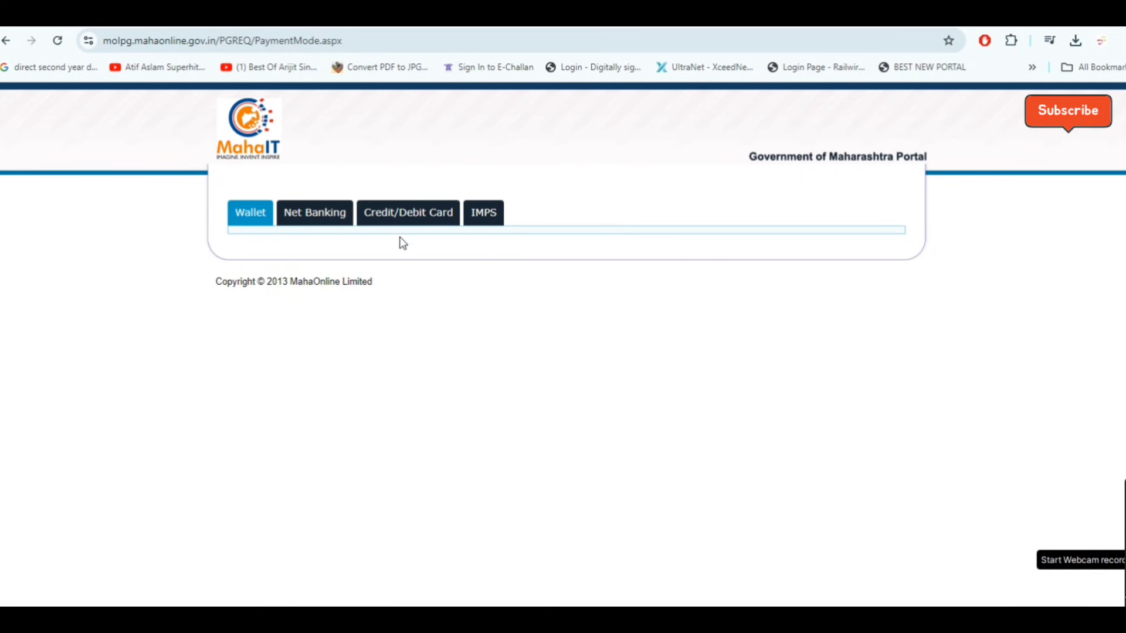
Pay the application fee by Credit/Debit Card through PayGov
left_click(410, 216)
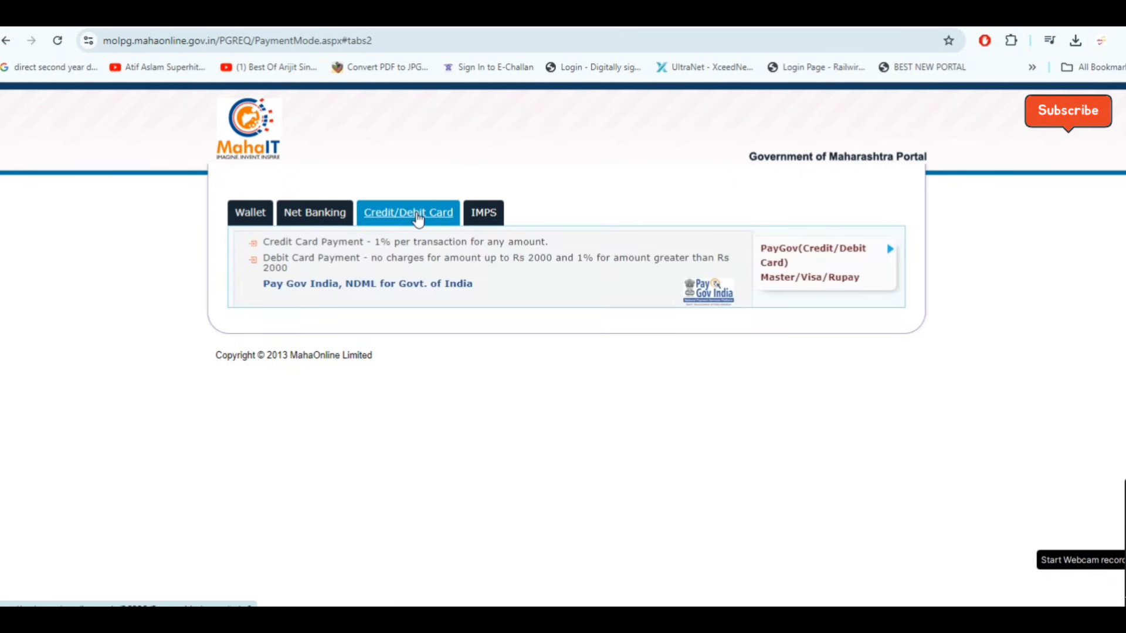
left_click(810, 277)
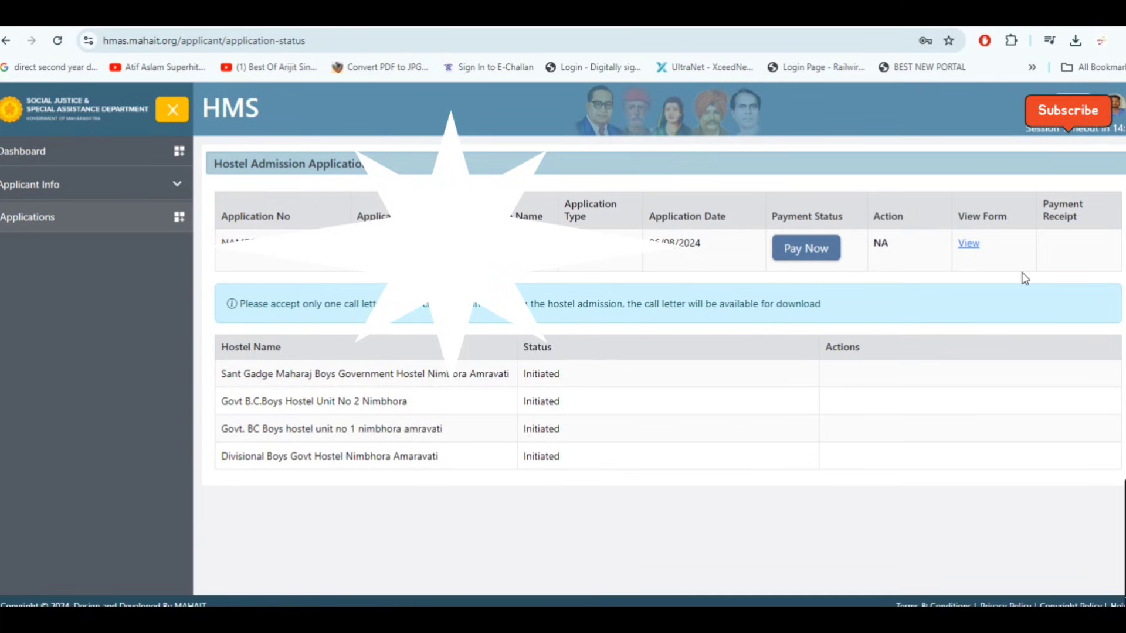
Return to the applicant Dashboard from the sidebar
left_click(129, 159)
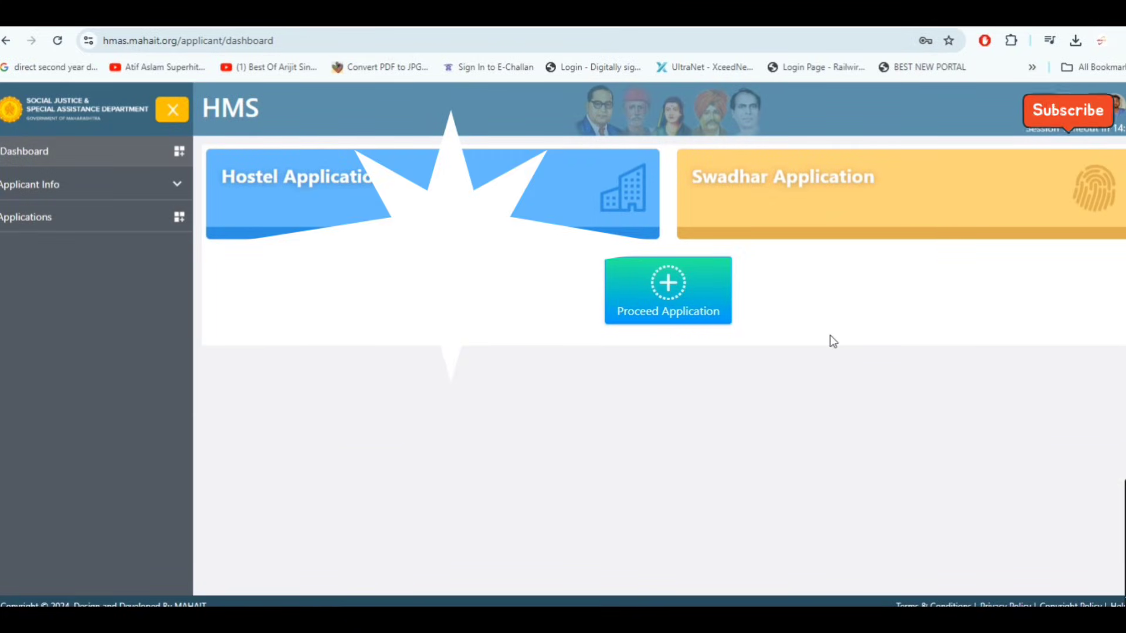